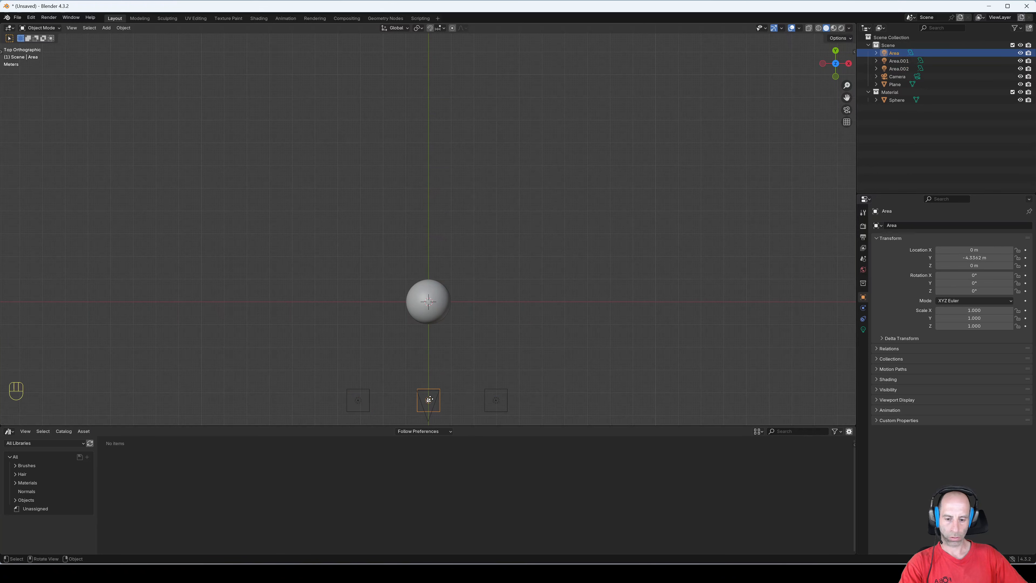
Step: Move the middle area light along the X axis to about -0.83 m, off the camera's centre line
key(g)
key(x)
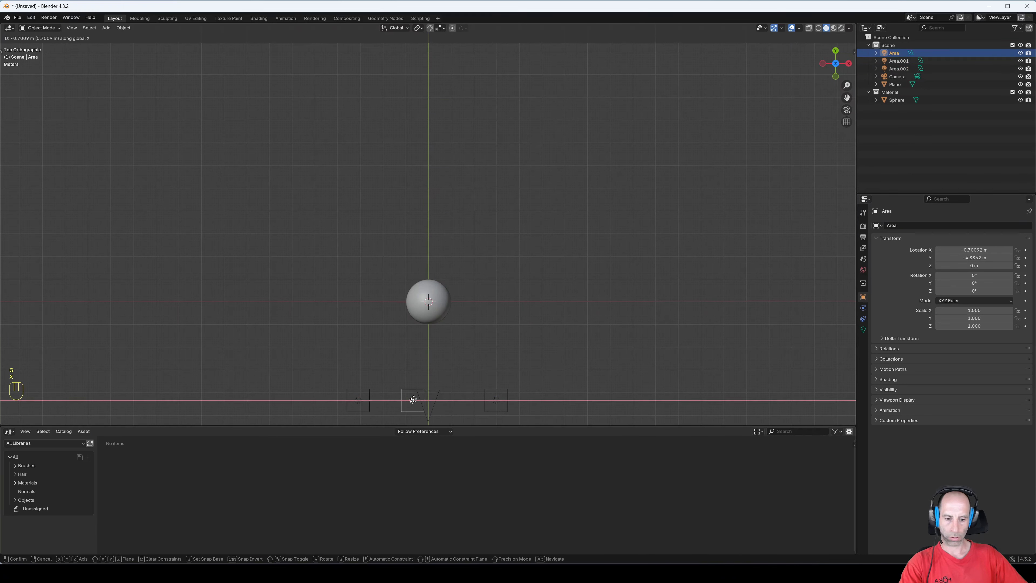
click(410, 400)
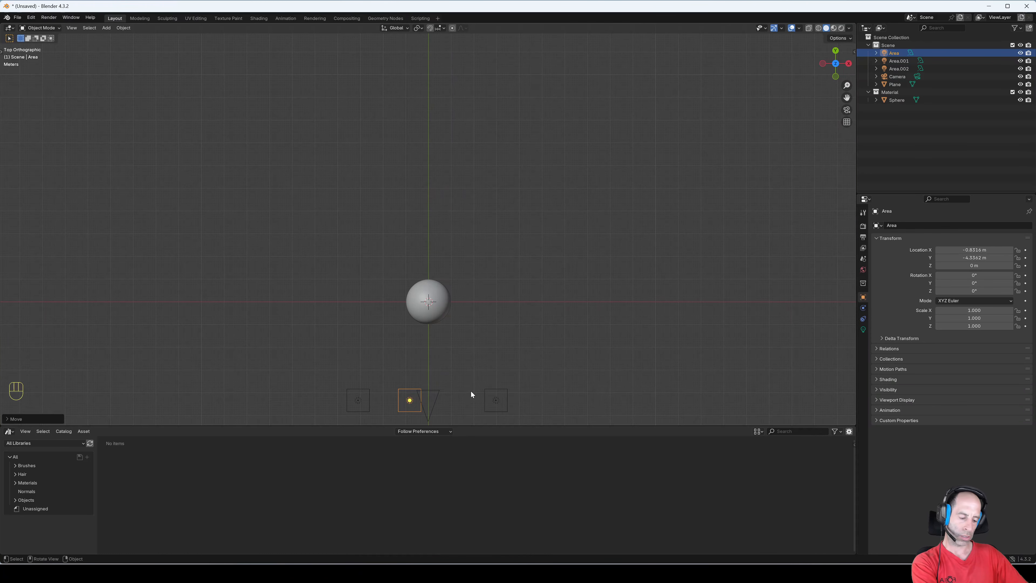
Step: Rotate the middle area light 90° about the X axis so it points toward the sphere and backdrop plane
key(KP_3)
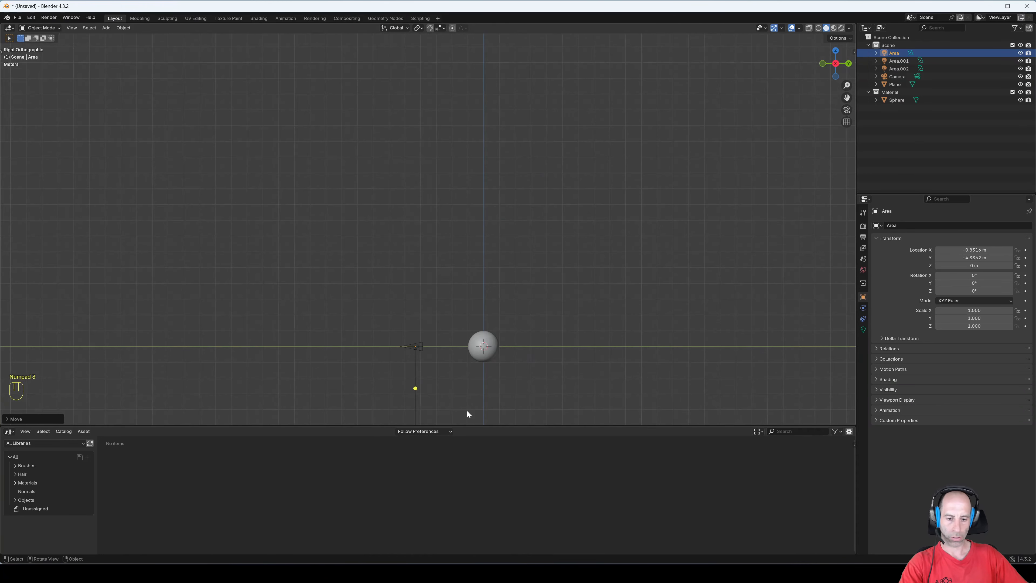
scroll(467, 414, down, 1)
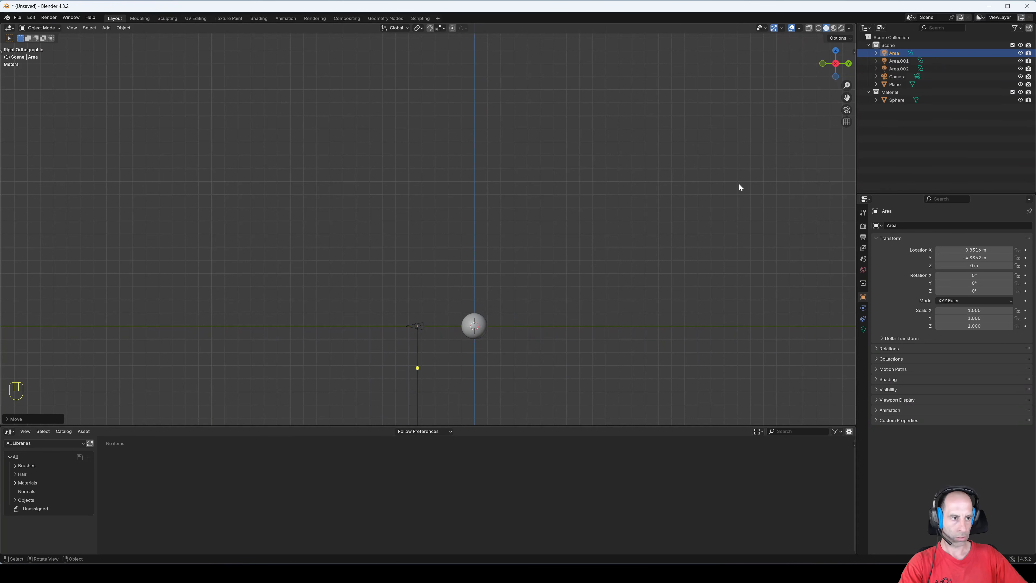
middle_drag(439, 380, 662, 344)
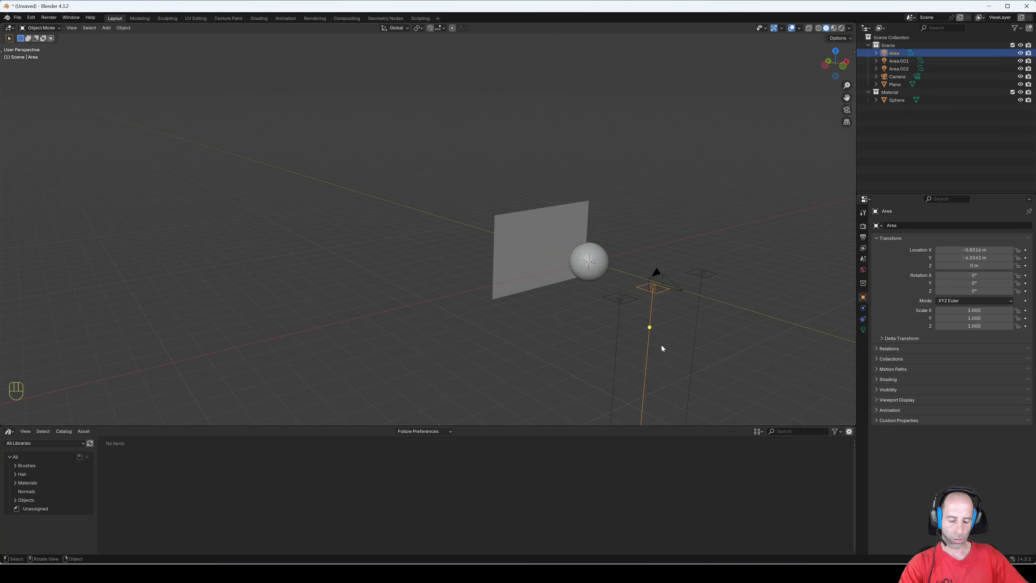
key(r)
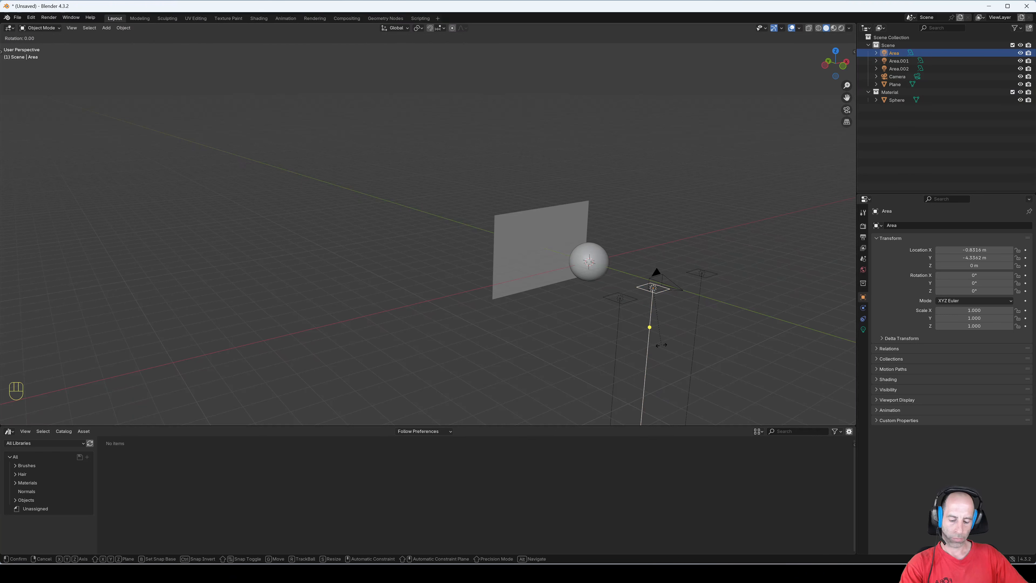
key(x)
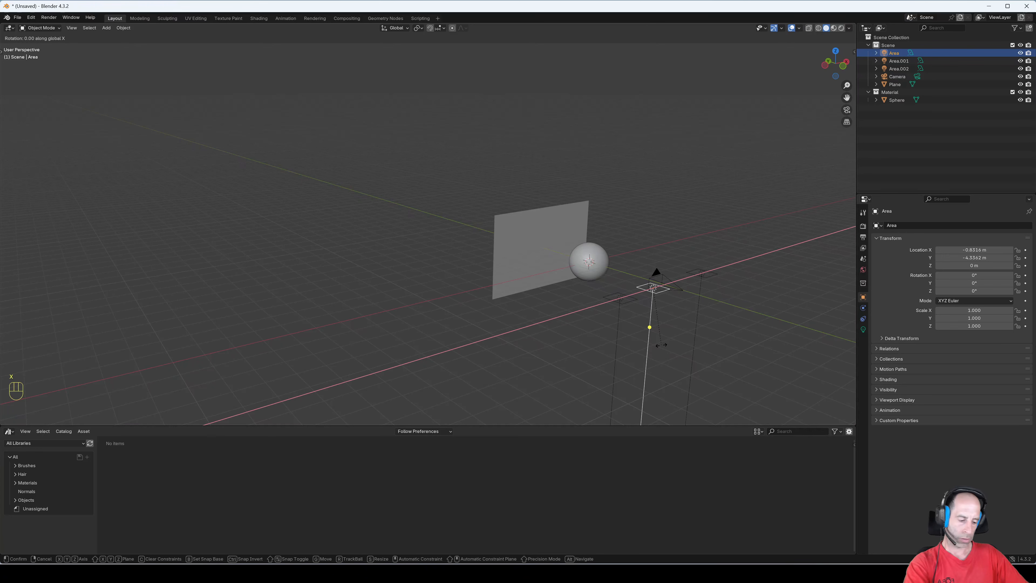
key(KP_9)
key(KP_0)
key(KP_Enter)
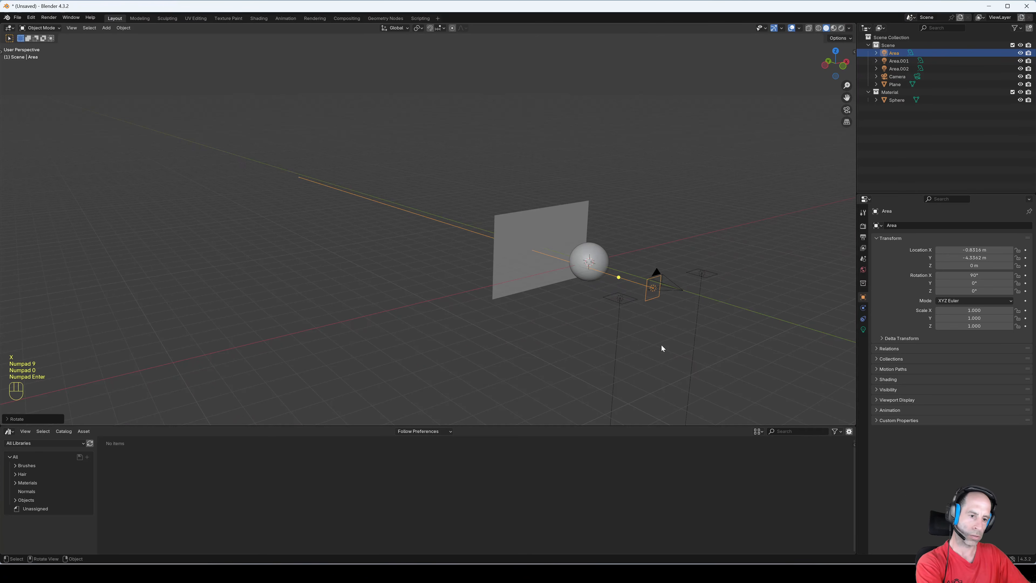
Step: Rotate the Area.002 light 90° about the X axis
click(620, 301)
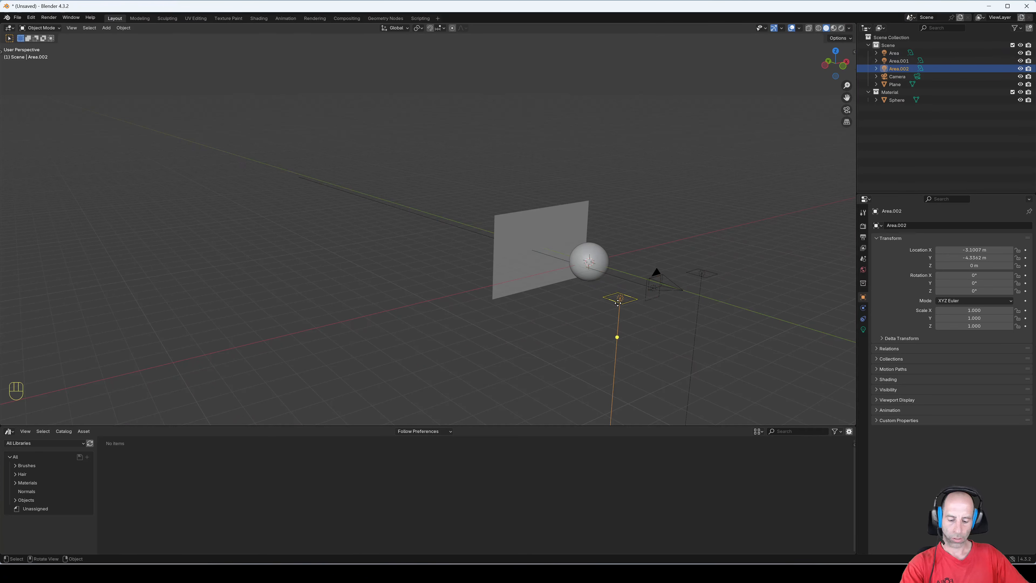
key(r)
key(x)
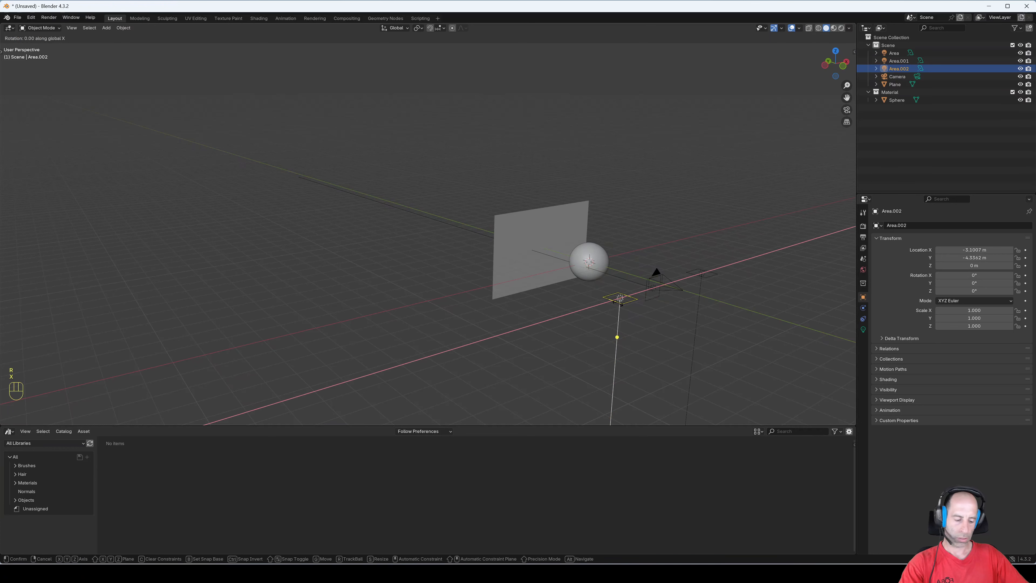
key(KP_9)
key(KP_0)
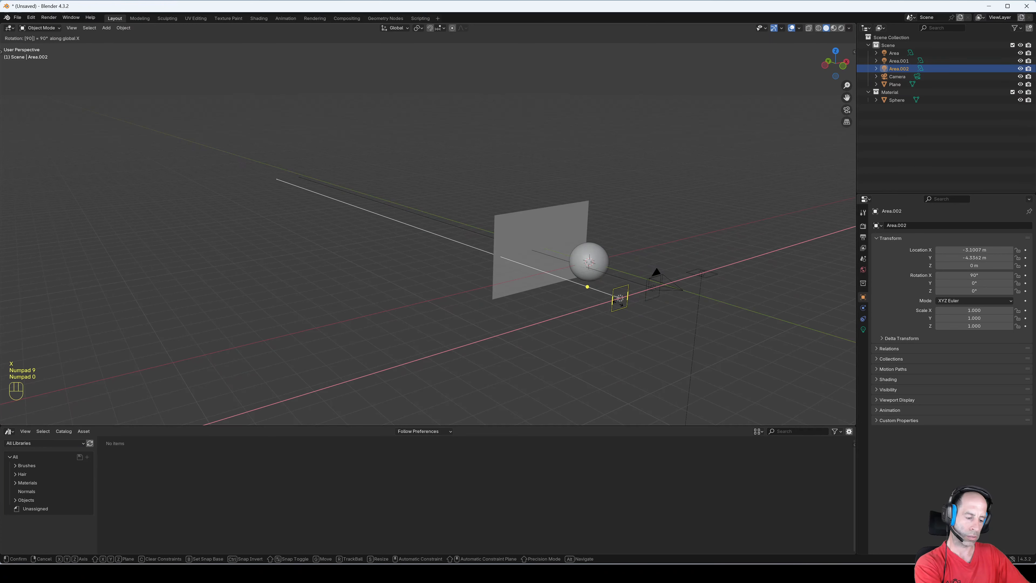
key(KP_Enter)
Step: Rotate the Area.001 light 90° about the X axis
click(701, 275)
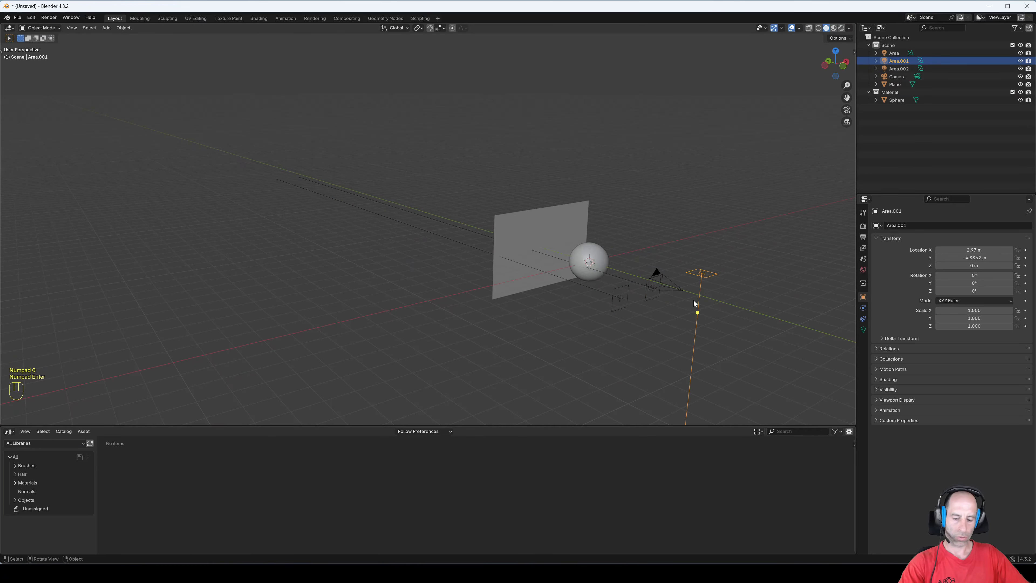
key(r)
key(x)
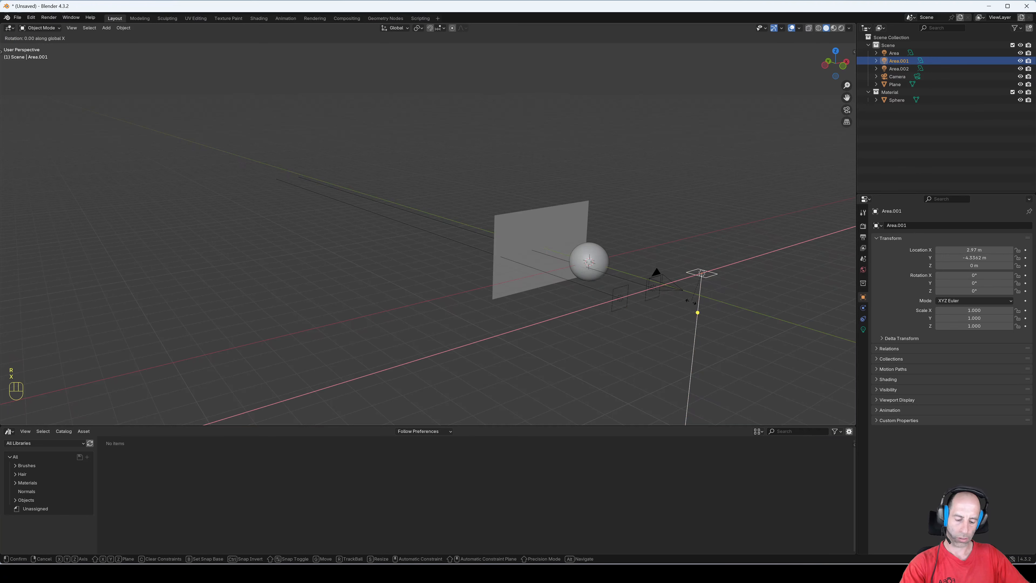
key(KP_9)
key(KP_0)
key(KP_Enter)
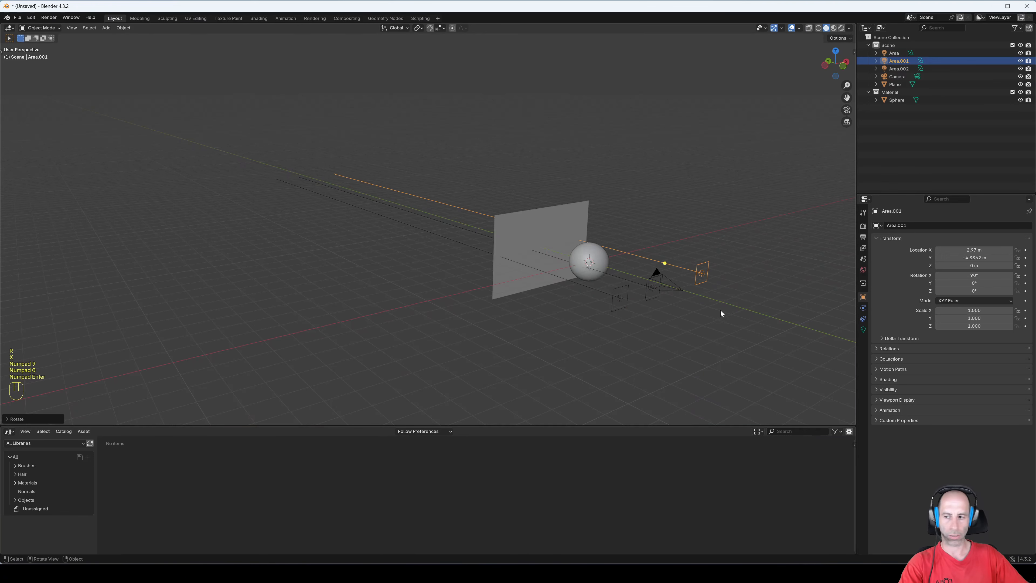
Step: In top view, rotate the Area.001 light in the horizontal plane to aim it at the sphere
shift+middle_drag(710, 295, 692, 304)
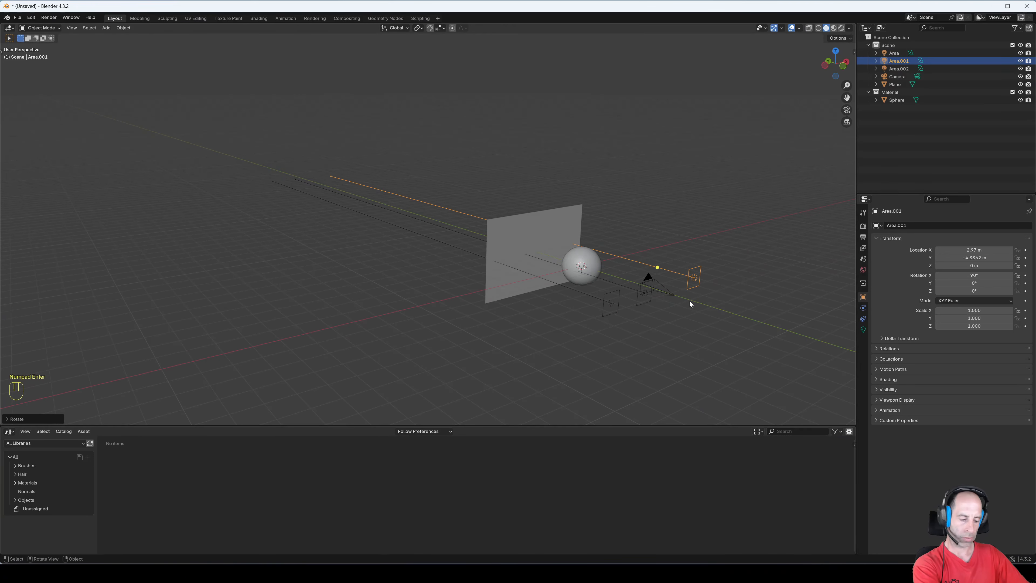
key(KP_7)
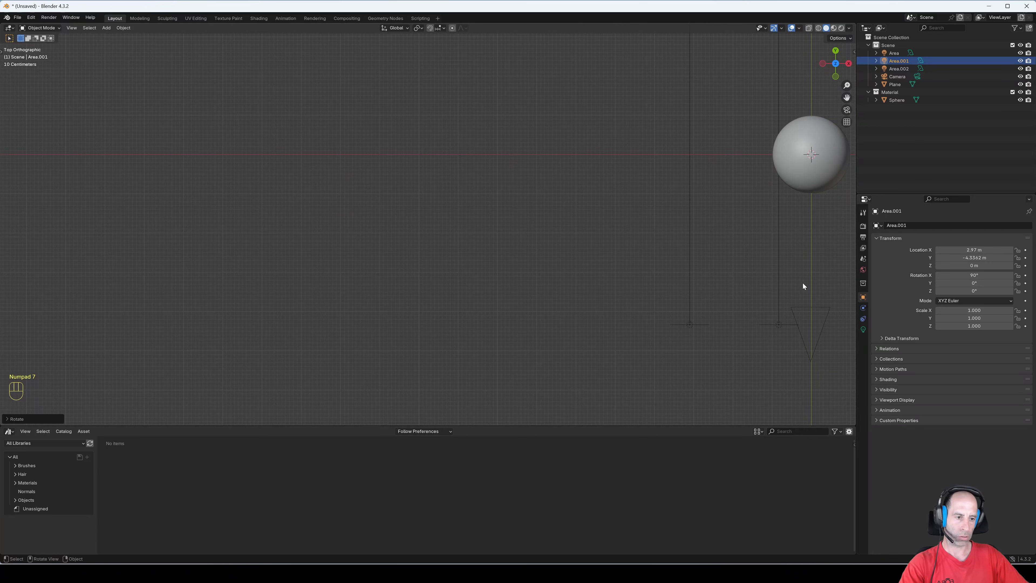
shift+middle_drag(809, 280, 594, 270)
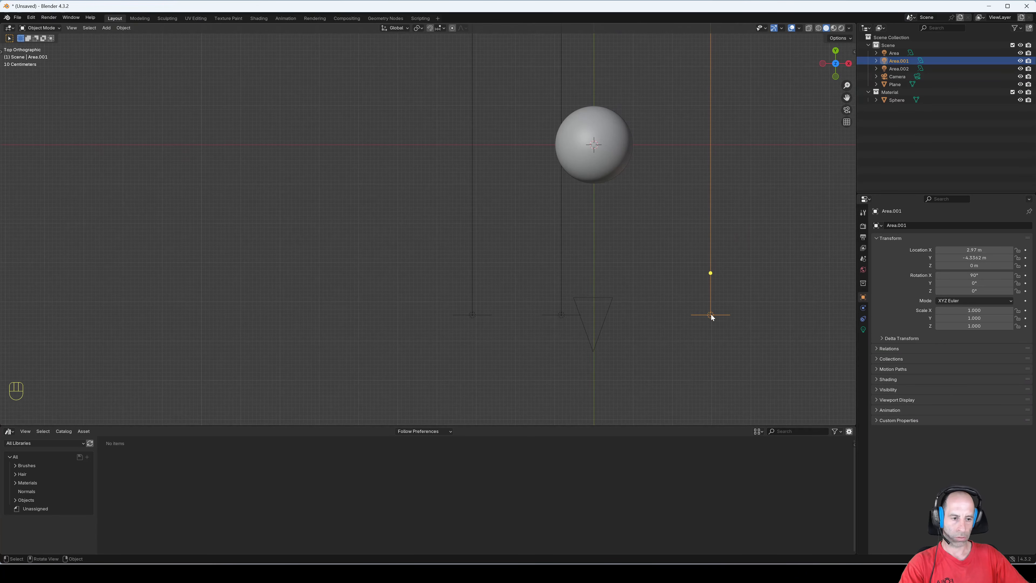
key(r)
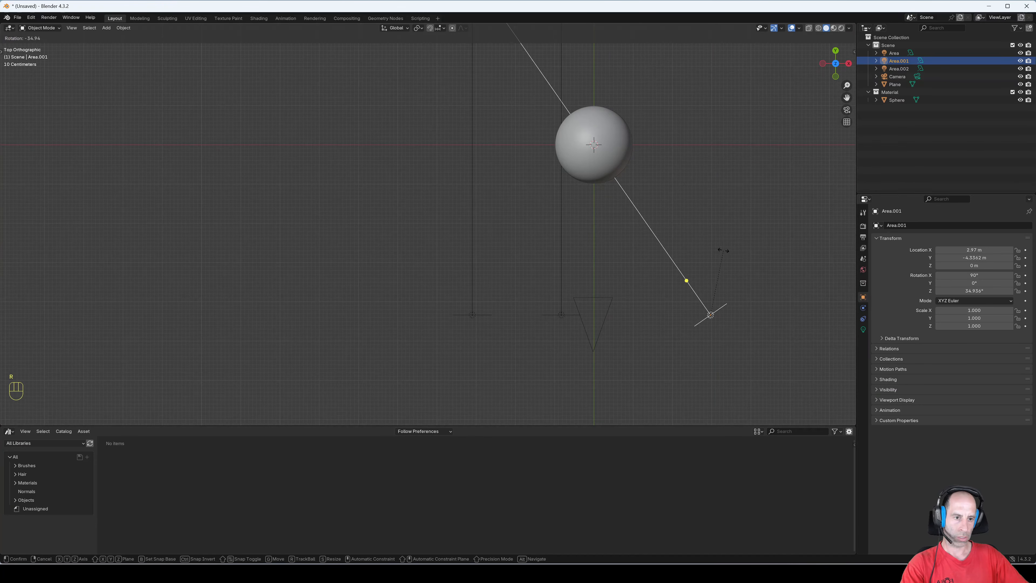
click(727, 252)
Step: Rotate the middle area light to a Z rotation of about -8° to aim it at the sphere
click(560, 312)
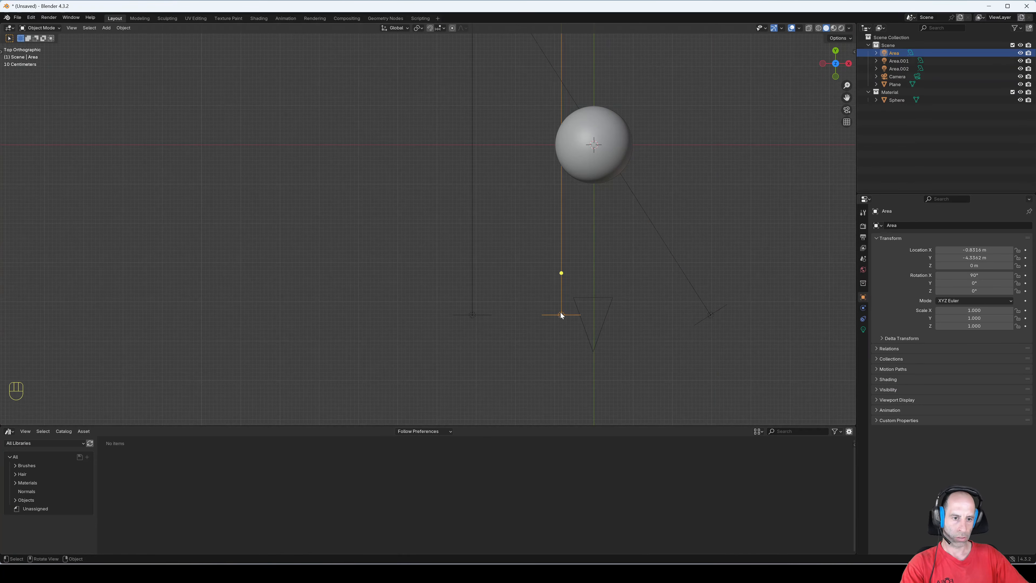
key(r)
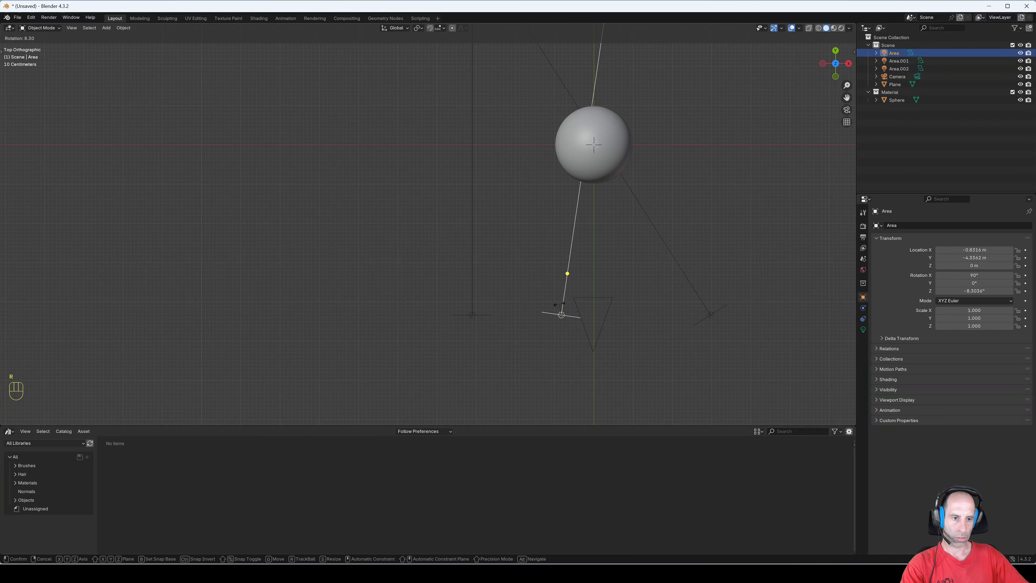
click(560, 305)
Step: Rotate the Area.002 light to a Z rotation of about -32.4° to aim it at the sphere
click(473, 315)
key(r)
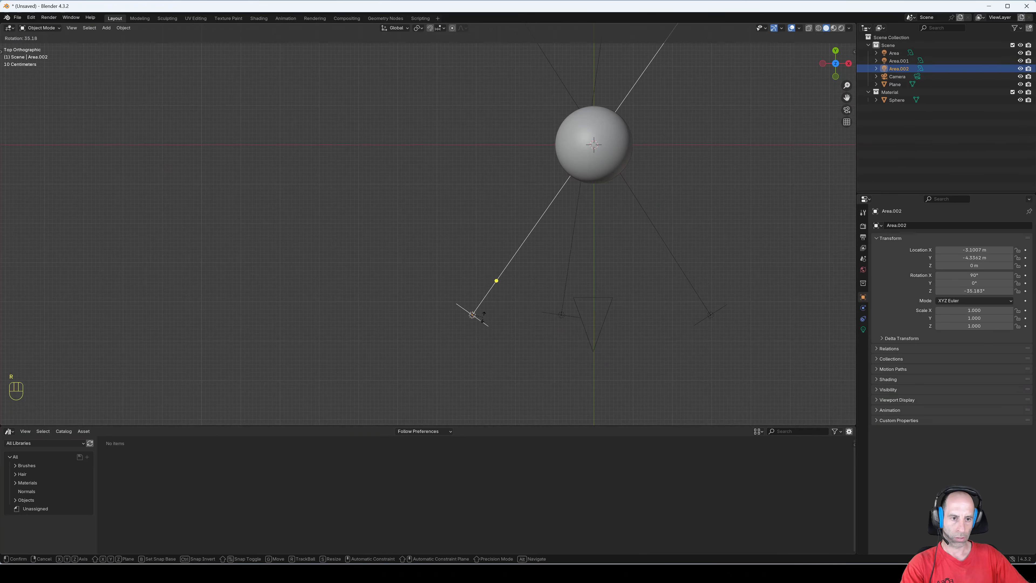
click(485, 318)
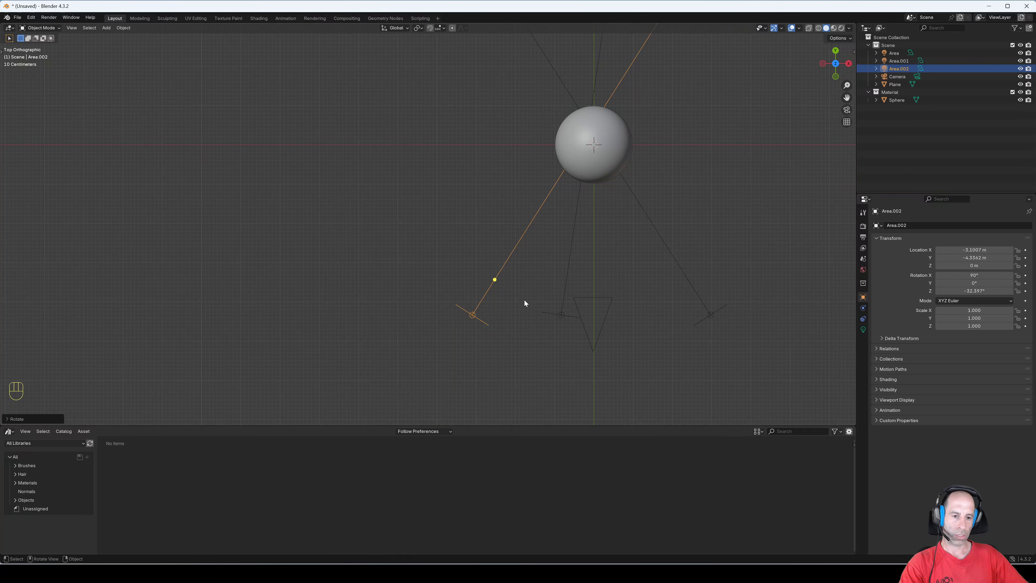
Step: Set the power of the Area.002 light to 400 W
click(864, 330)
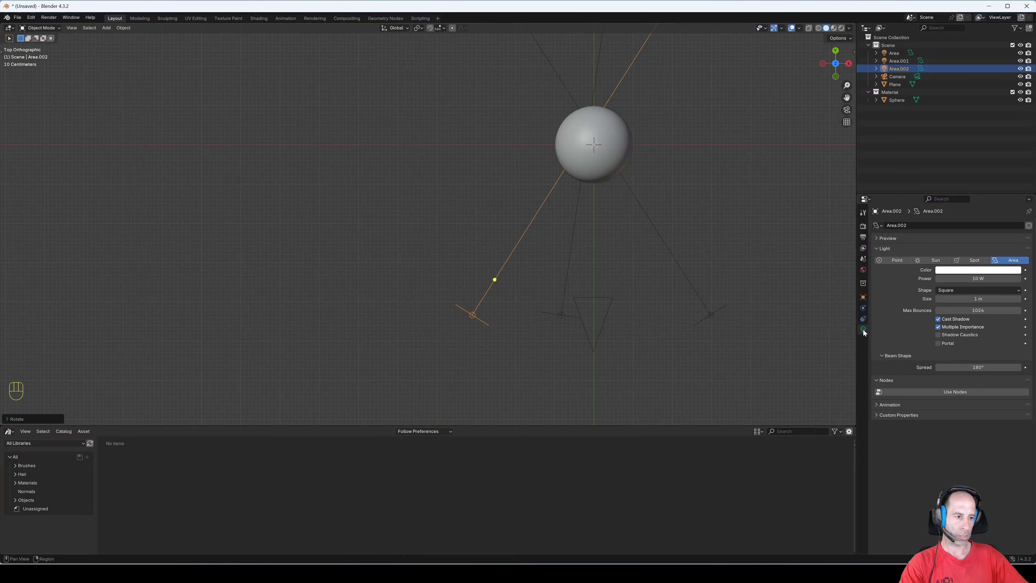
click(995, 279)
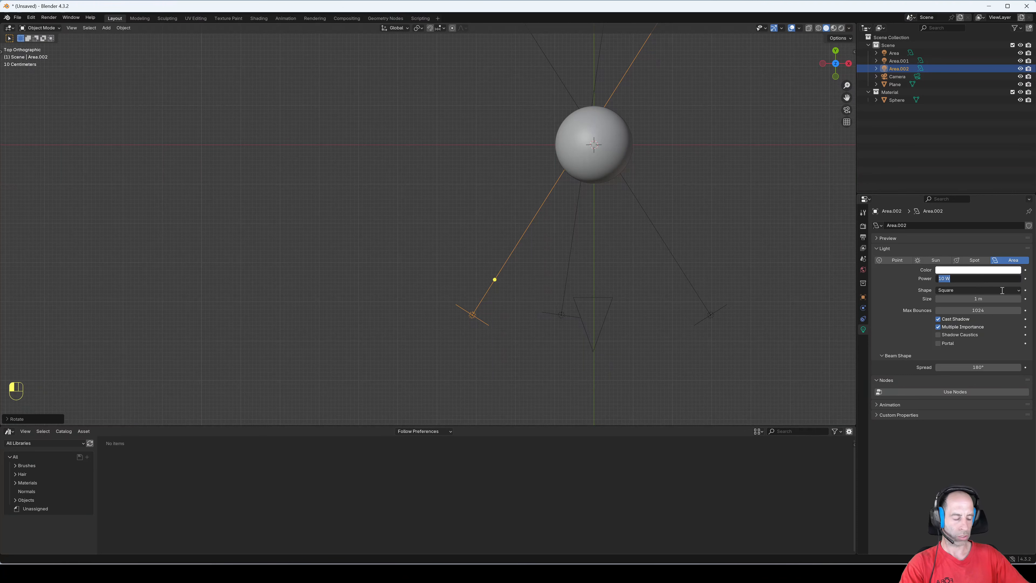
text(4)
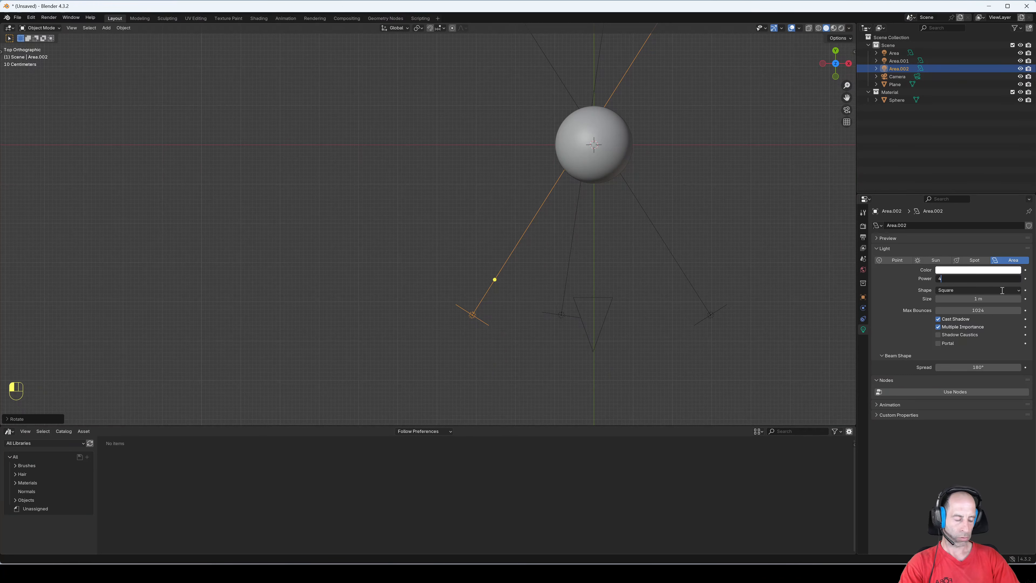
text(00)
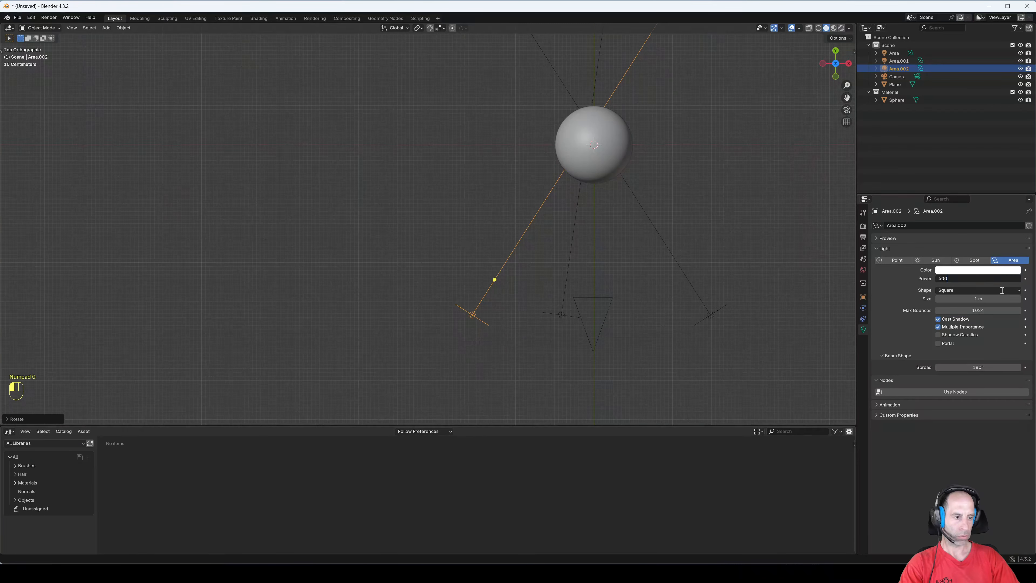
click(1003, 290)
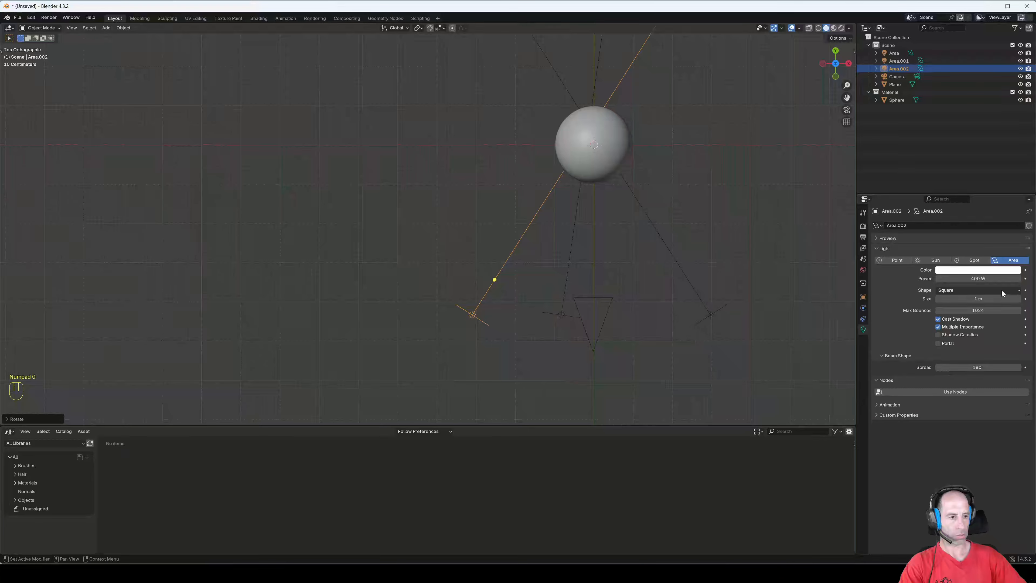
Step: Set the power of the middle area light to 400 W
click(556, 319)
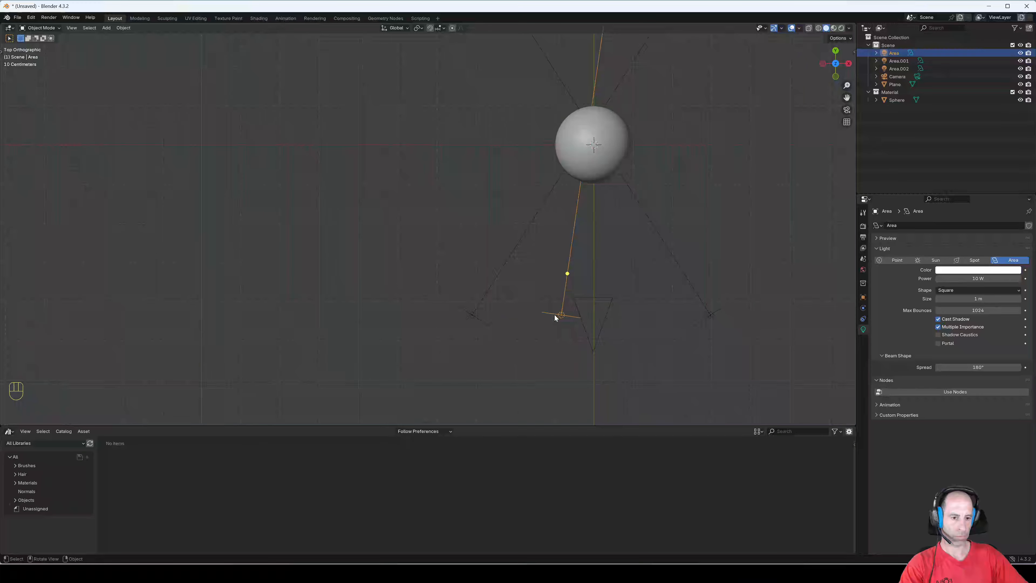
click(996, 280)
text(400)
key(Return)
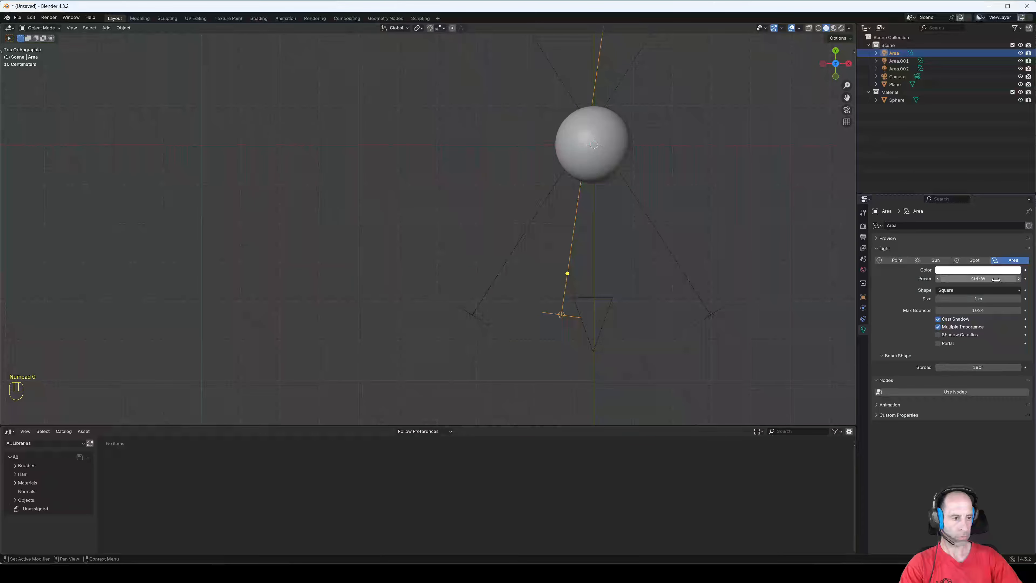
Step: Set the power of the Area.001 light to 400 W
click(711, 314)
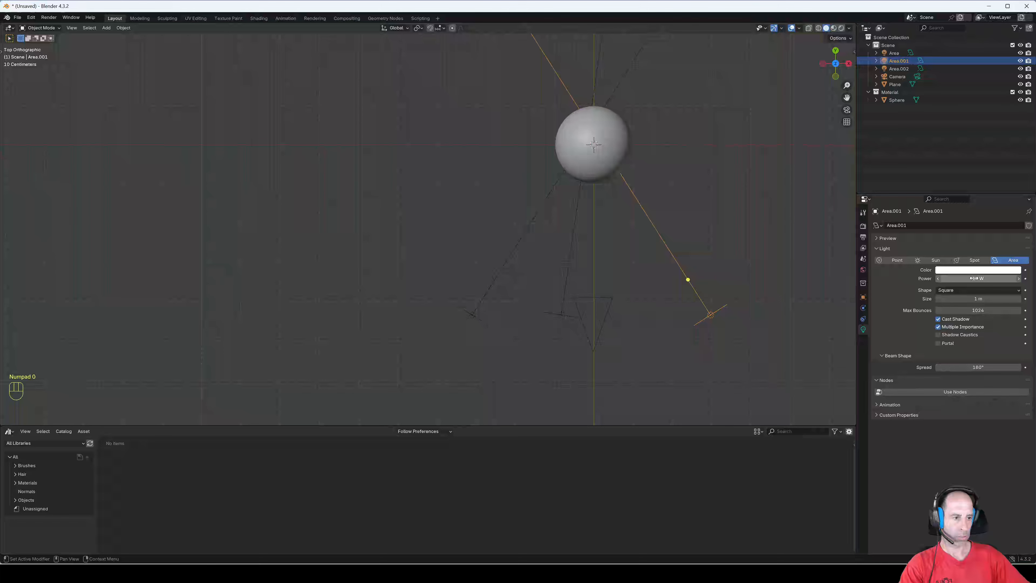
click(975, 278)
text(400)
key(Return)
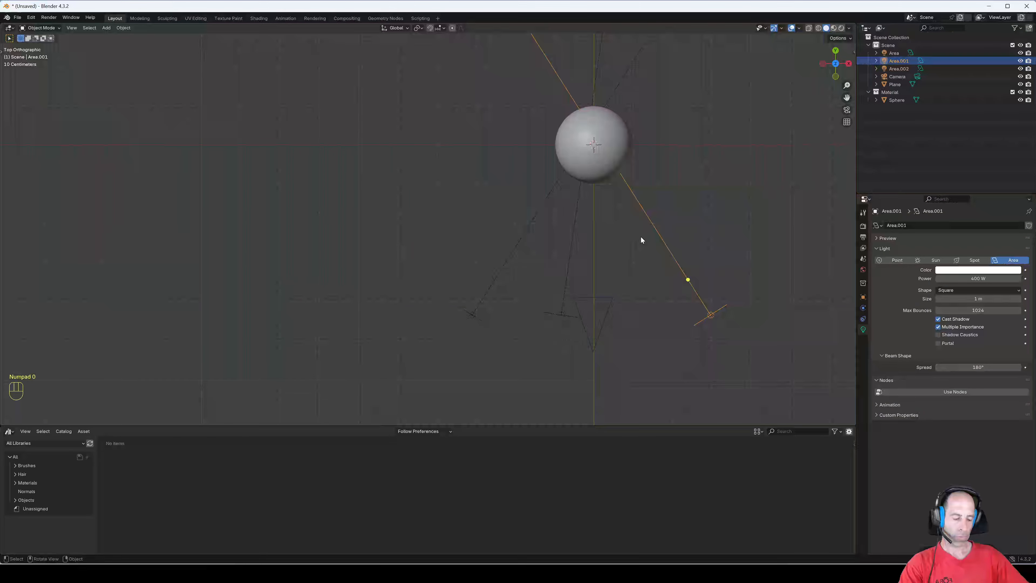
Step: Show the scene through the camera with rendered shading and change the Asset Browser area to the Shader Editor
key(KP_0)
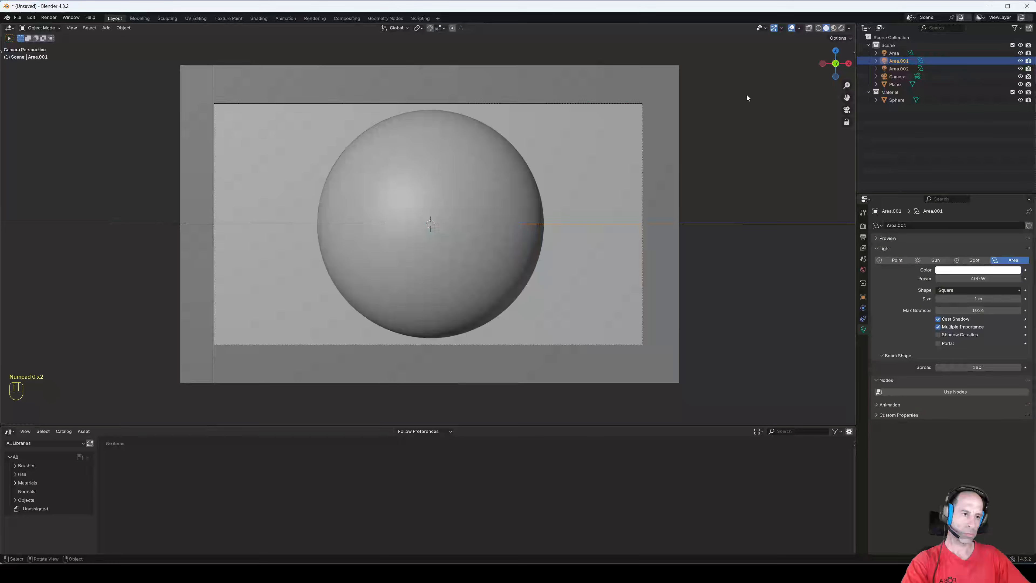
click(842, 29)
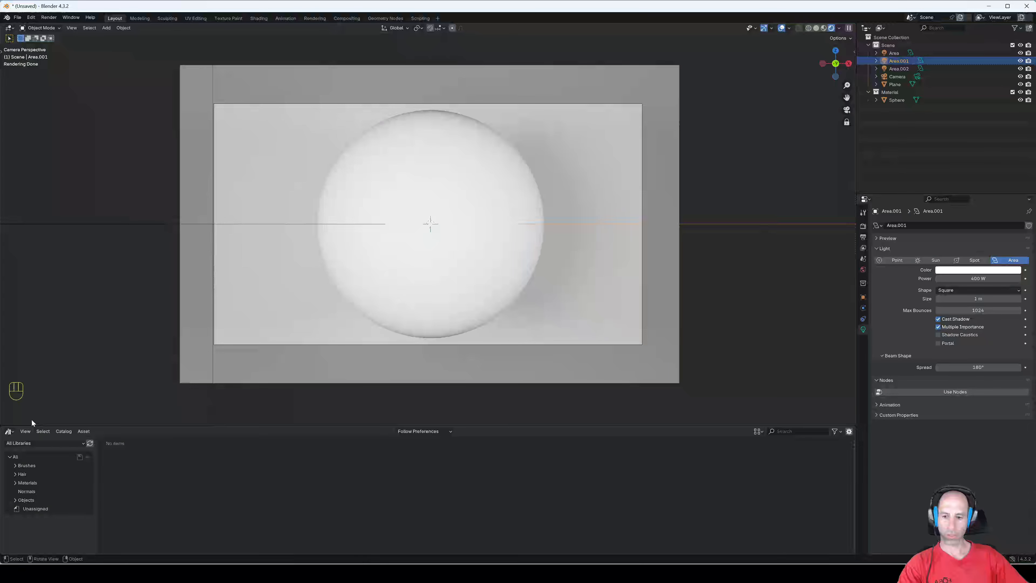
click(9, 431)
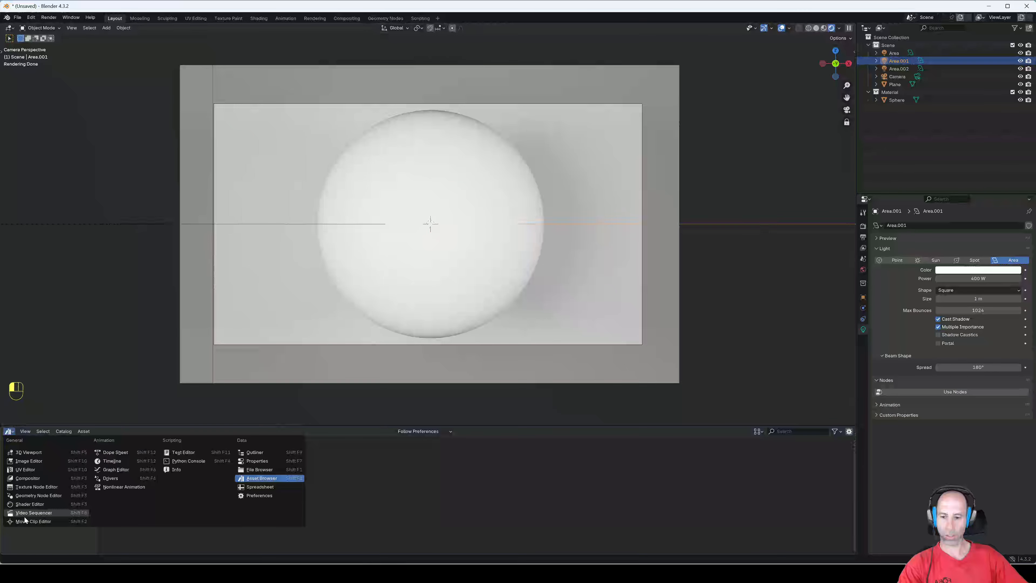
click(47, 506)
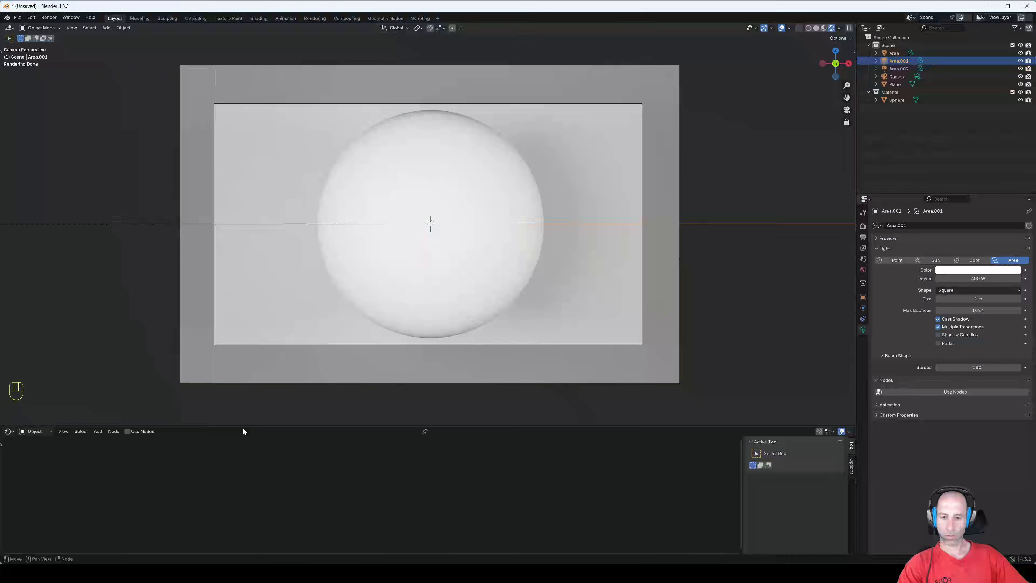
Step: Enlarge the Shader Editor area and look up "node" in the add-on preferences to check that Node Wrangler is enabled
drag(243, 426, 264, 306)
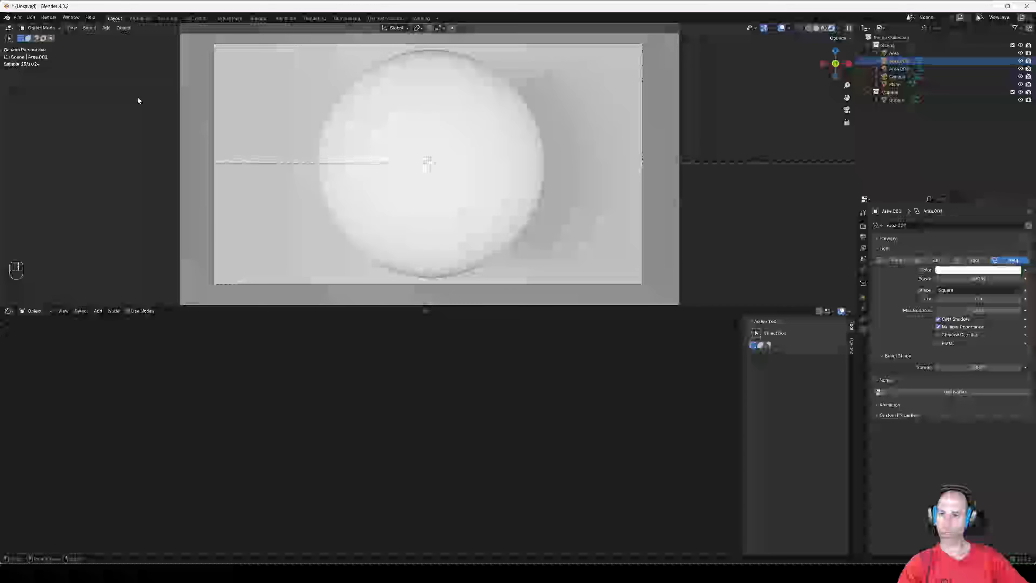
click(32, 18)
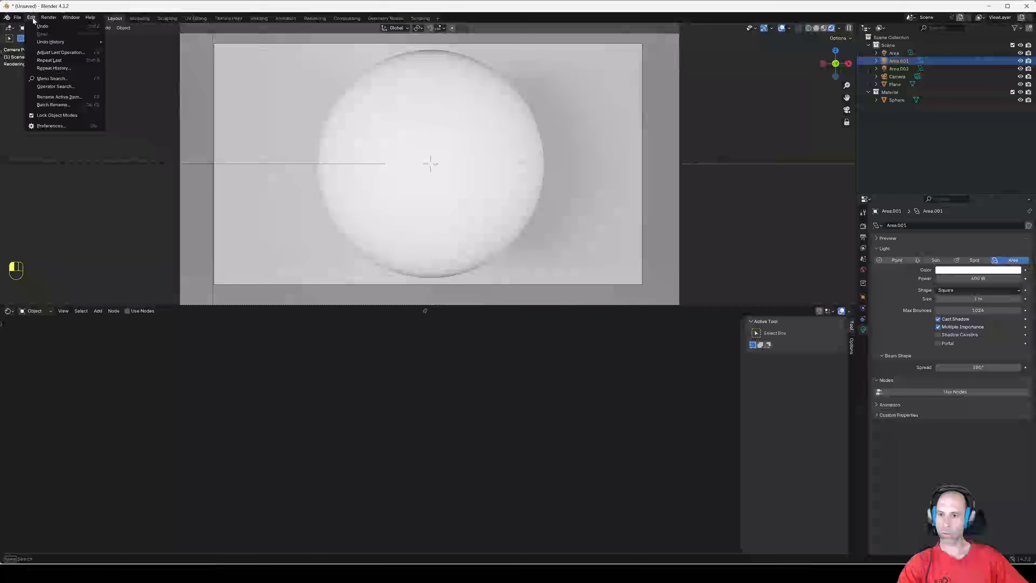
click(47, 126)
click(118, 27)
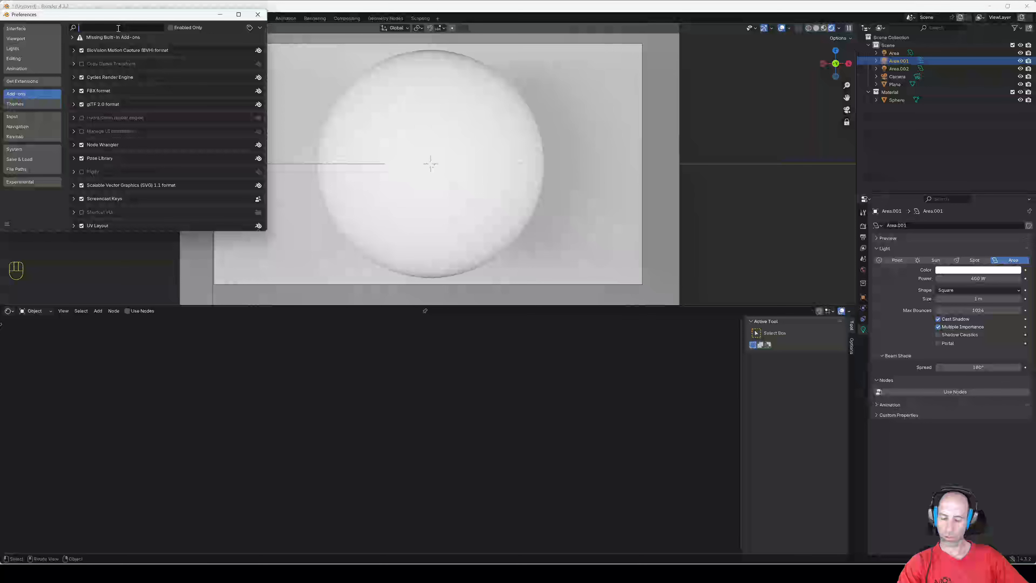
text(nod)
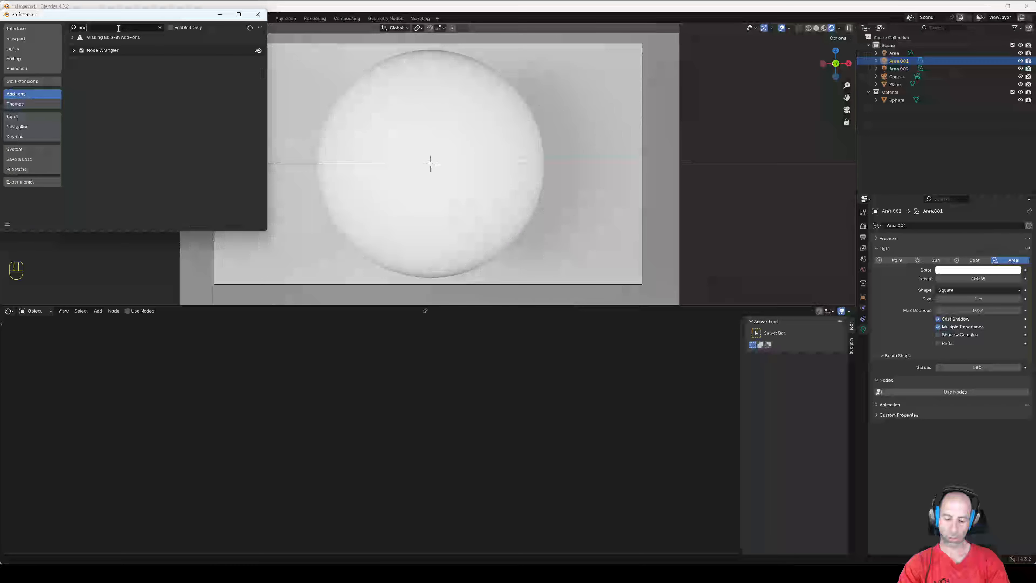
text(e)
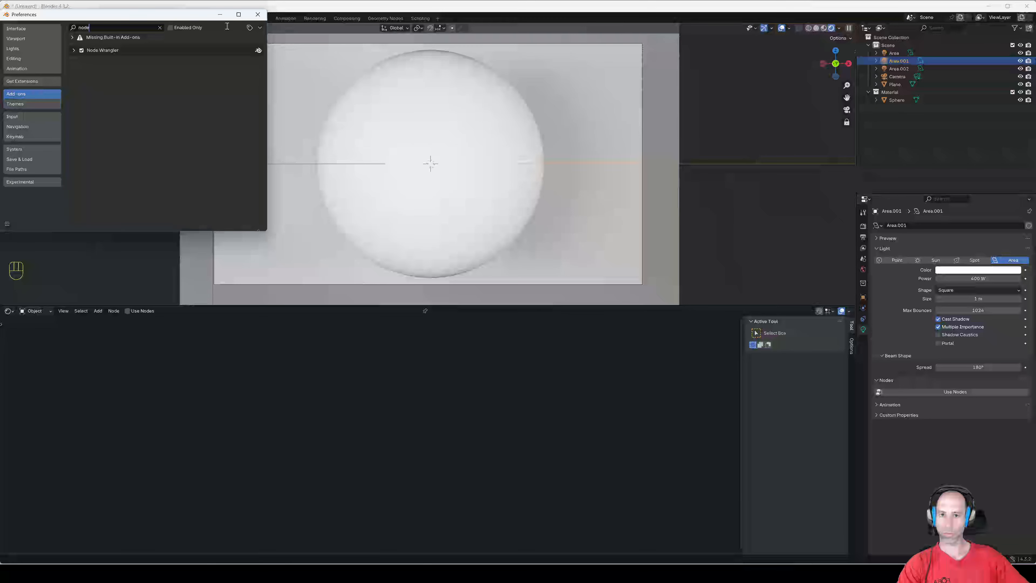
click(258, 15)
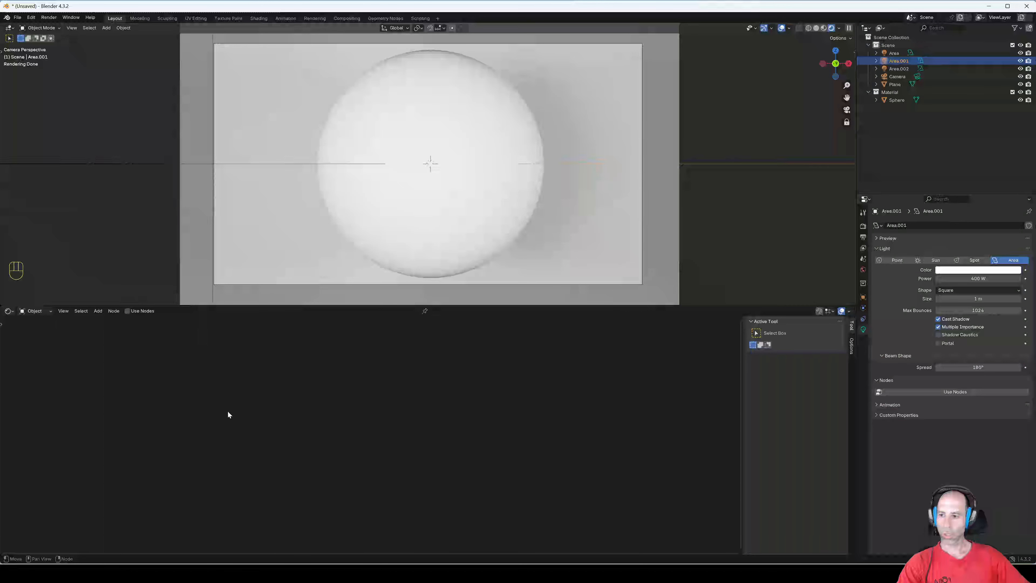
Step: Give the backdrop plane a new material and set its base color to black
click(349, 404)
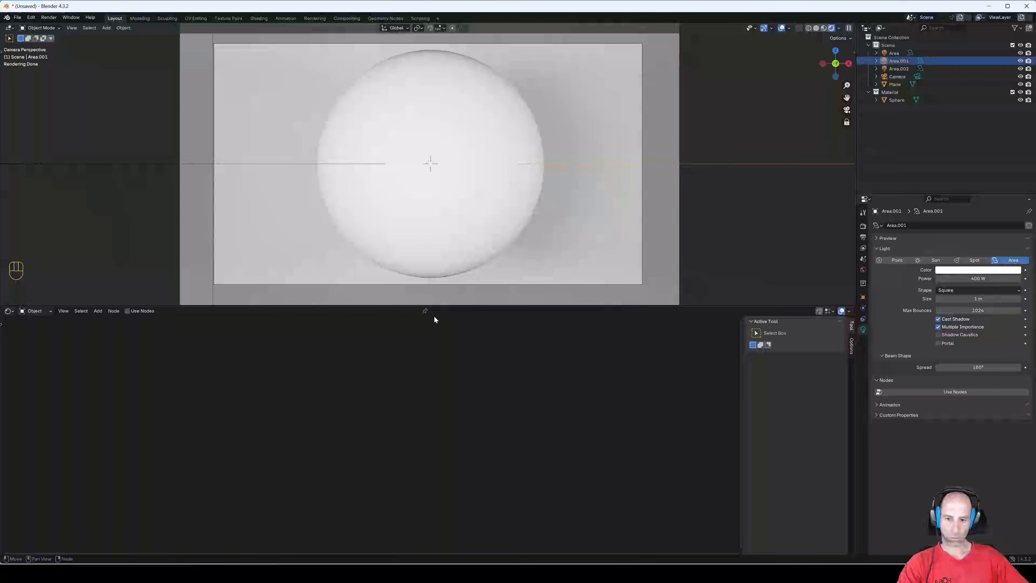
click(439, 230)
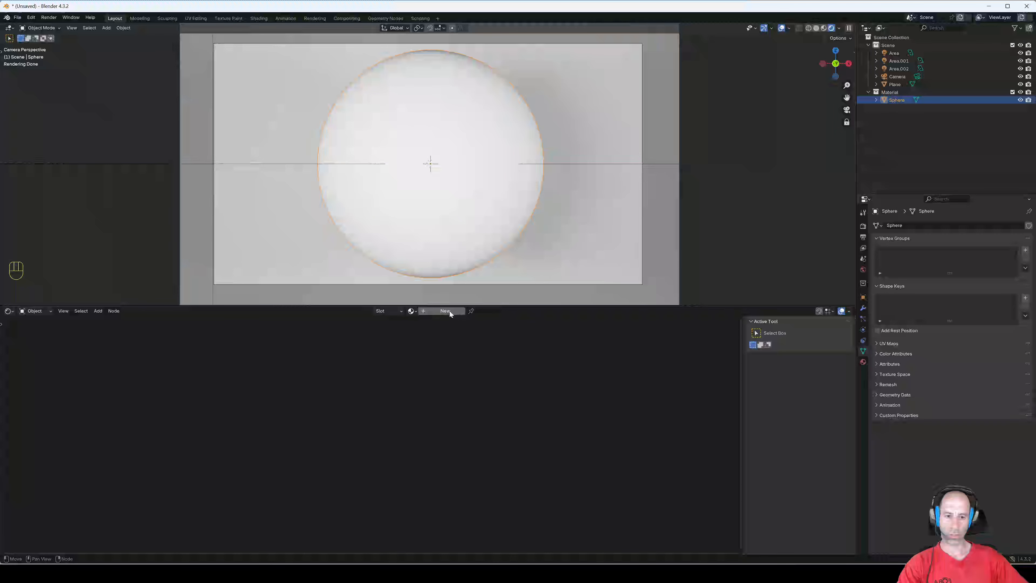
click(547, 241)
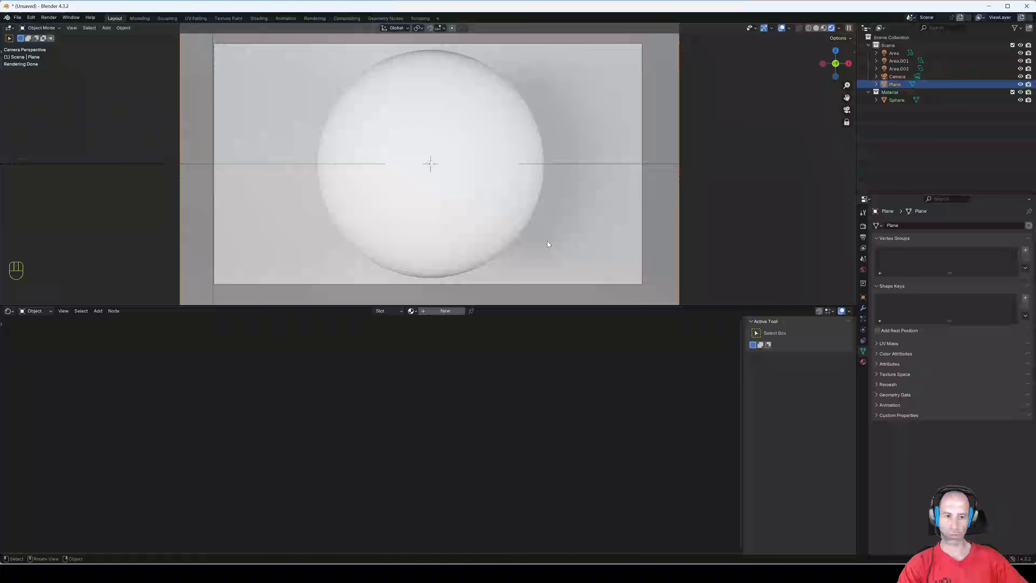
click(452, 311)
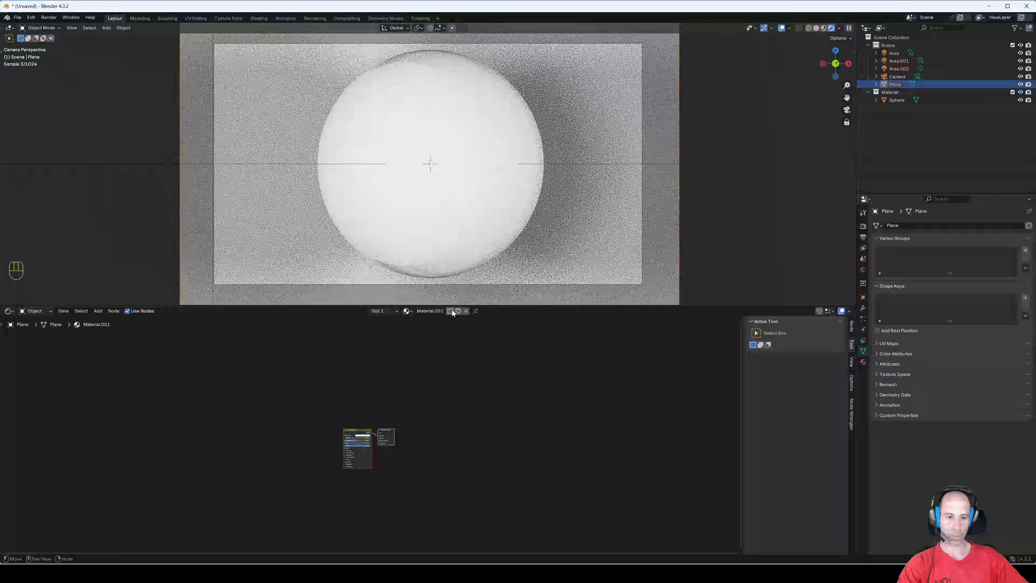
scroll(366, 449, up, 2)
scroll(366, 450, up, 4)
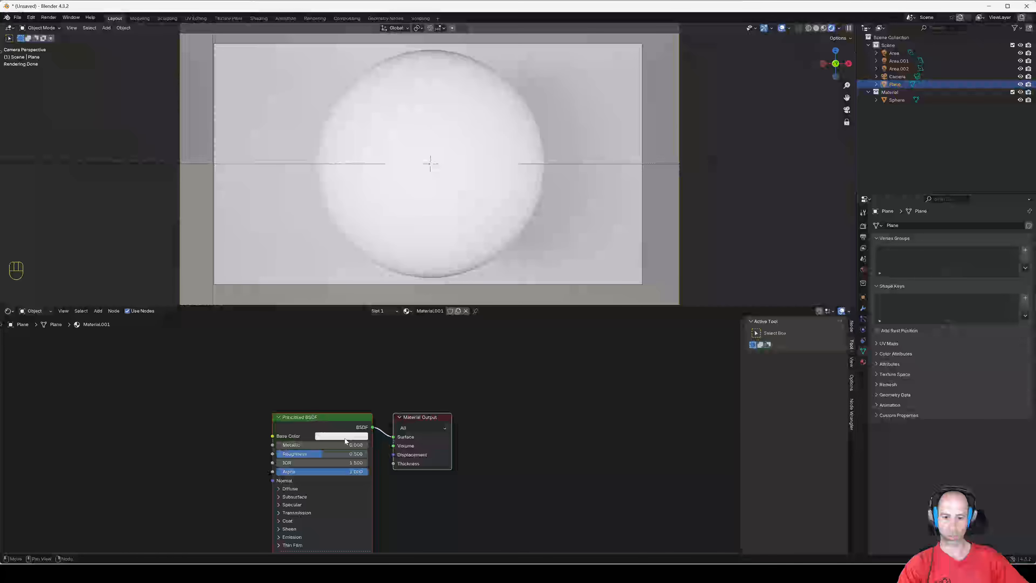
click(345, 437)
drag(391, 337, 391, 368)
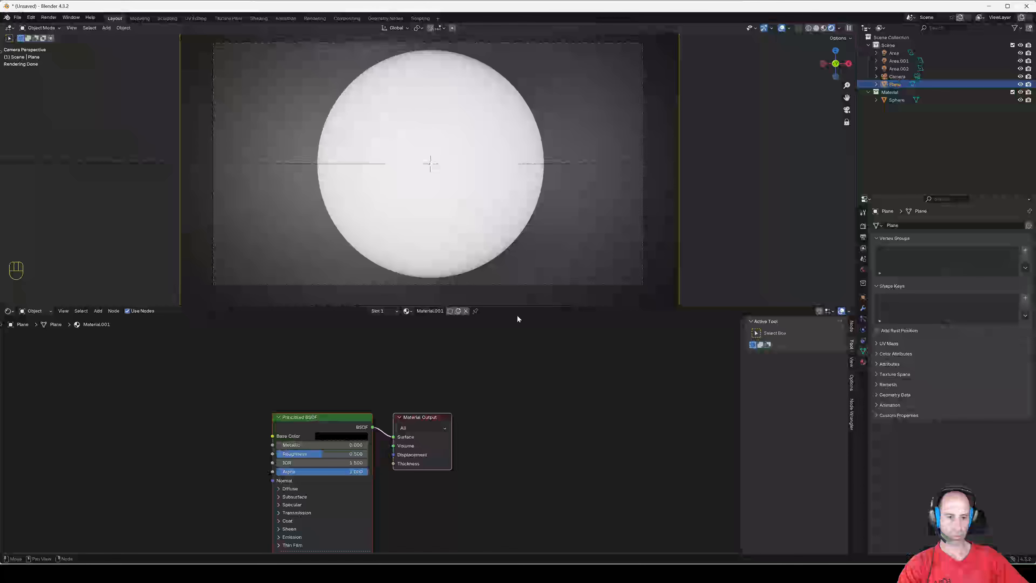
Step: Create a new material on the sphere and name it Simple Wood
click(519, 220)
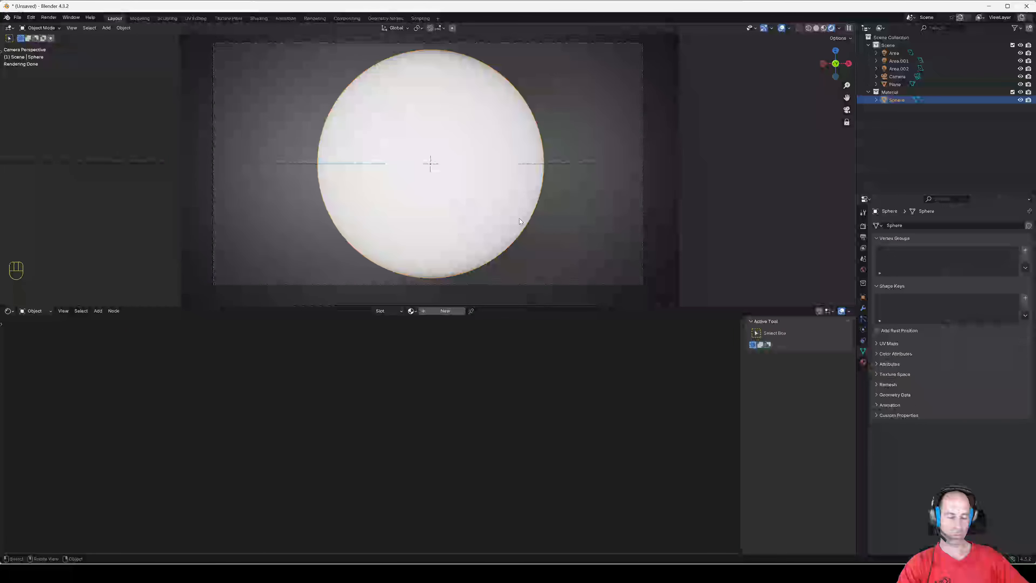
click(441, 311)
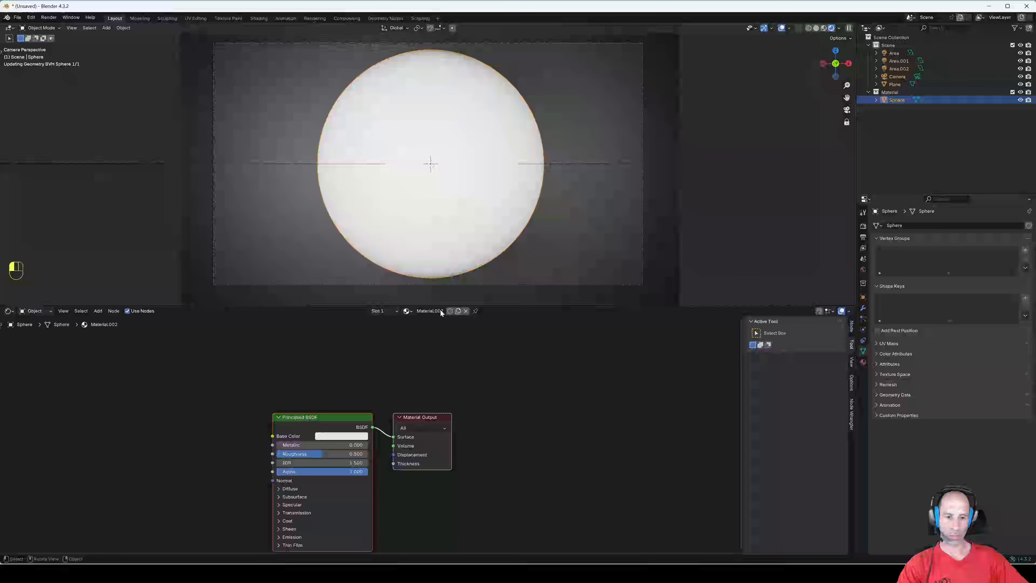
click(425, 311)
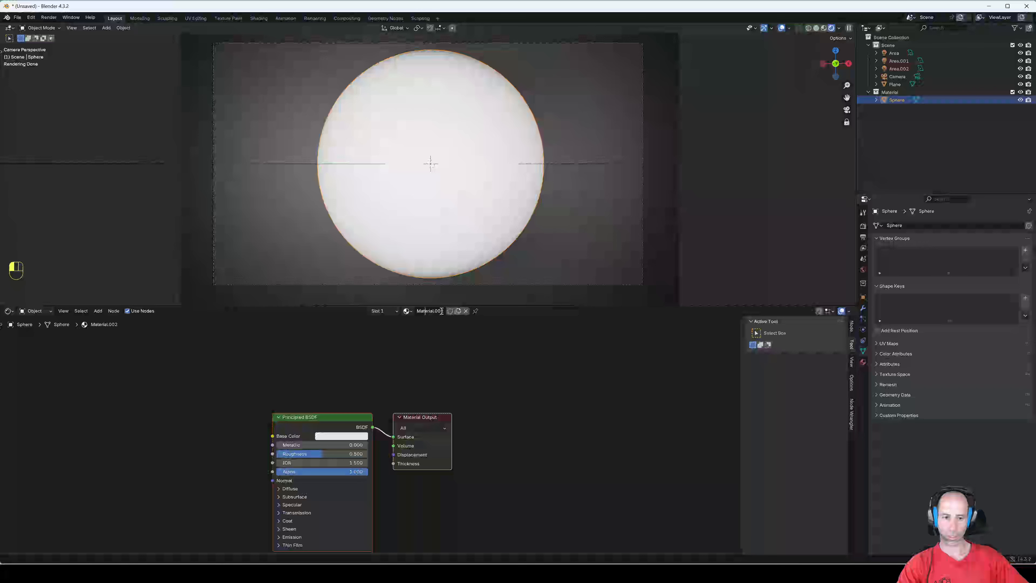
drag(442, 311, 395, 306)
text(S)
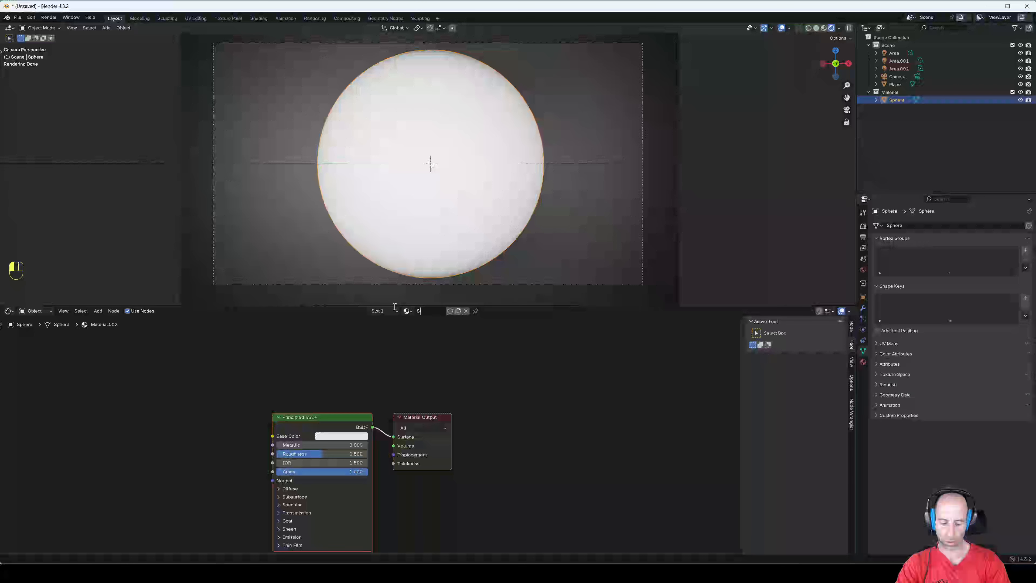
text(imple)
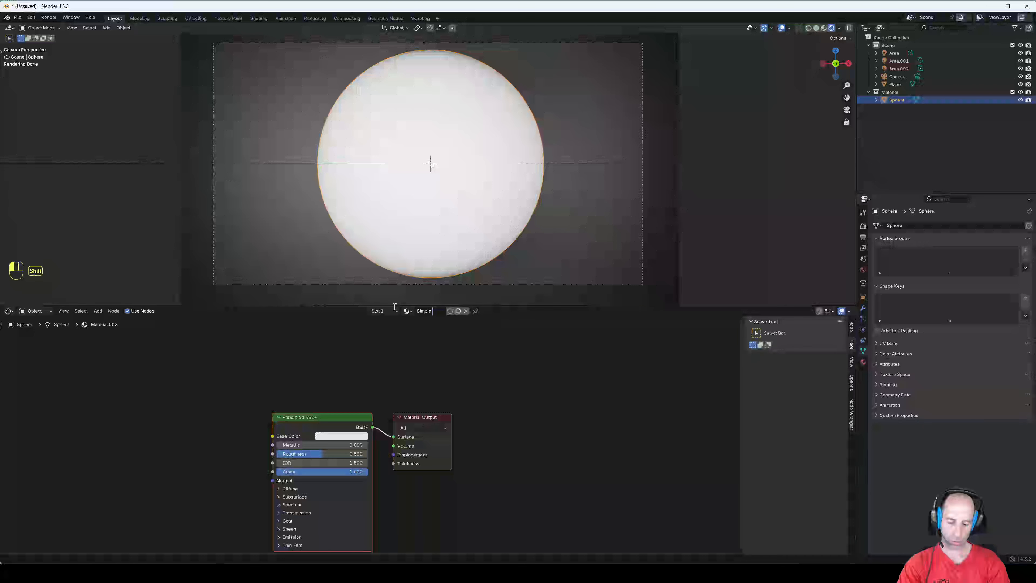
text( Wood)
key(Return)
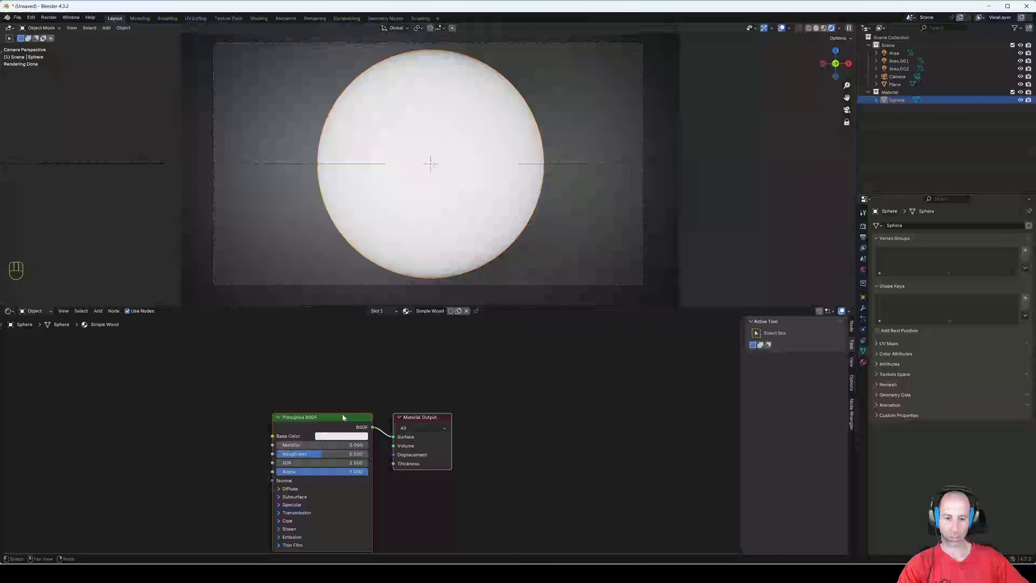
Step: Hide the Shader Editor's sidebar and add a Noise Texture node well ahead of the Principled BSDF node
middle_drag(354, 400, 593, 343)
key(n)
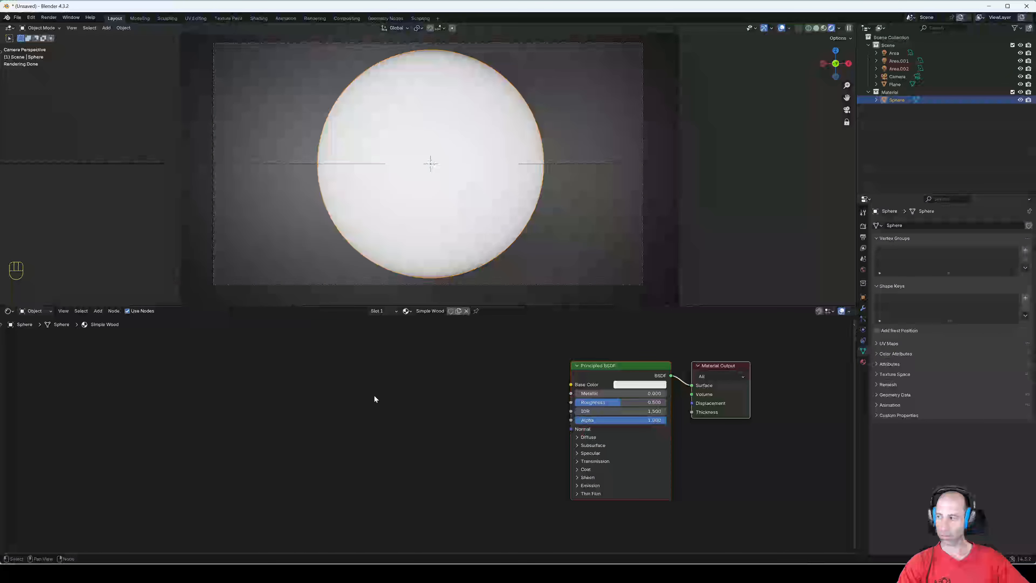
click(399, 402)
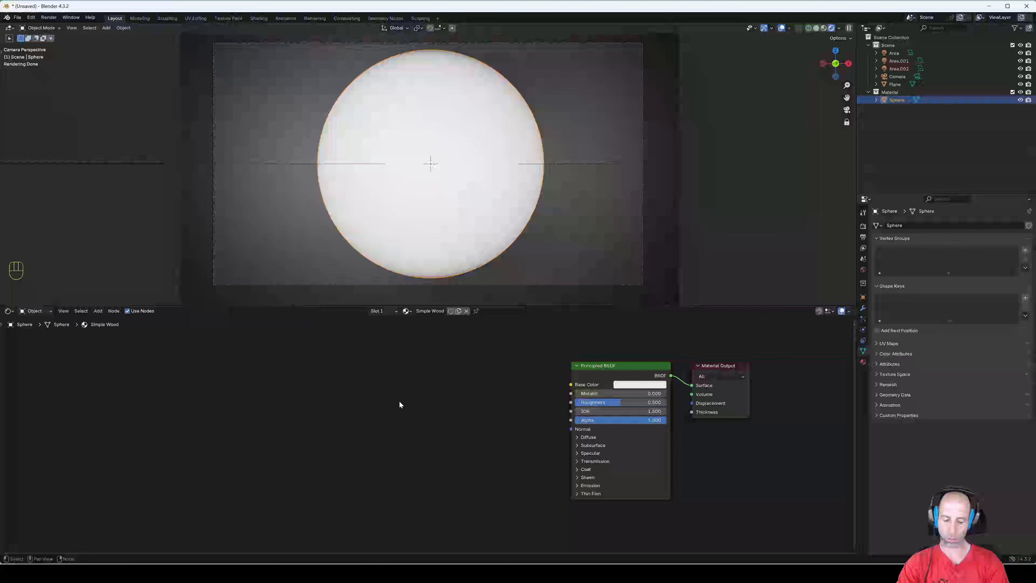
key(shift)
key(shift+n)
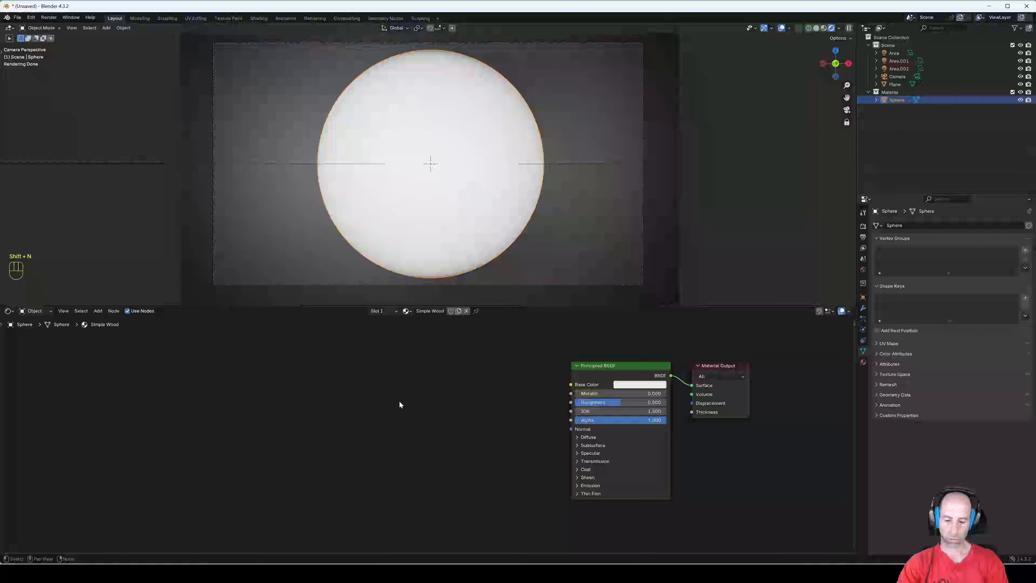
key(shift)
key(shift+a)
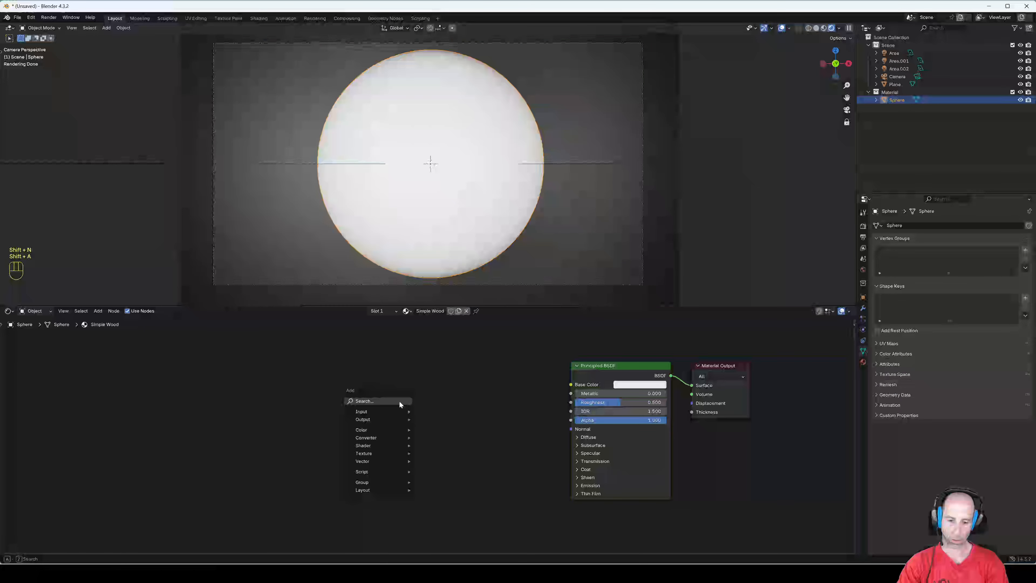
text(noi)
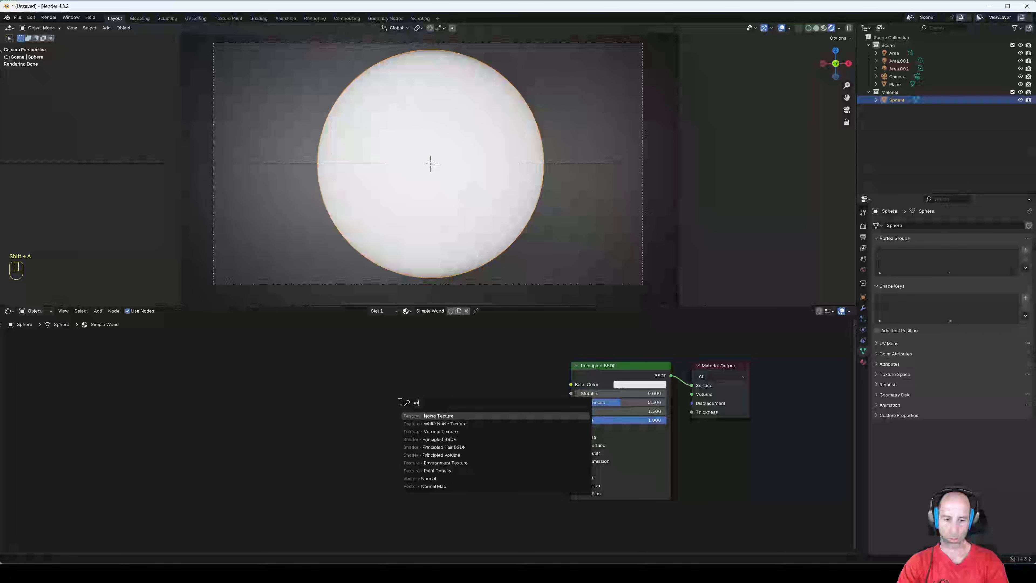
key(Return)
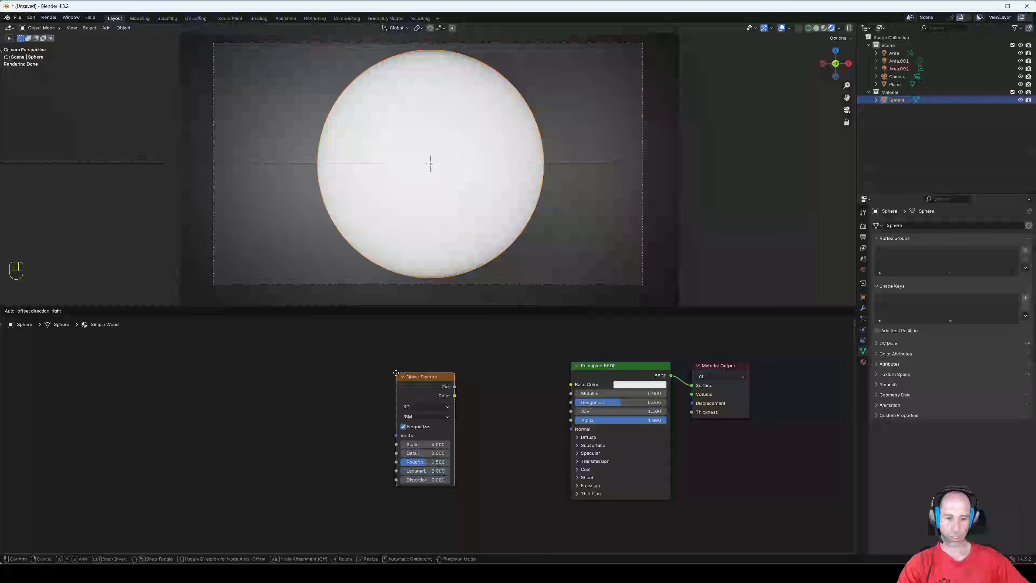
click(280, 371)
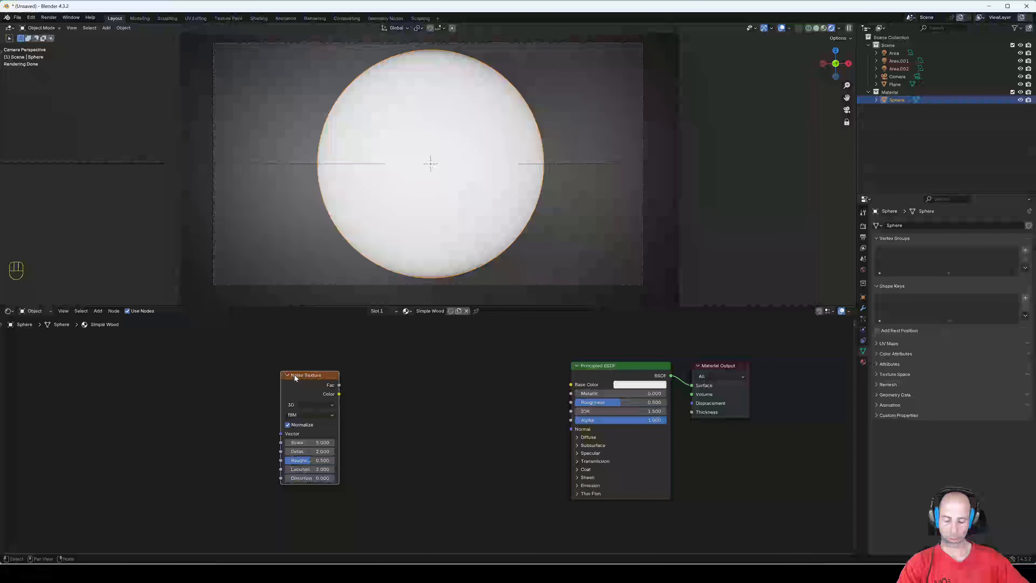
Step: Duplicate the Noise Texture node and place the copy directly before the original
click(303, 373)
key(shift+d)
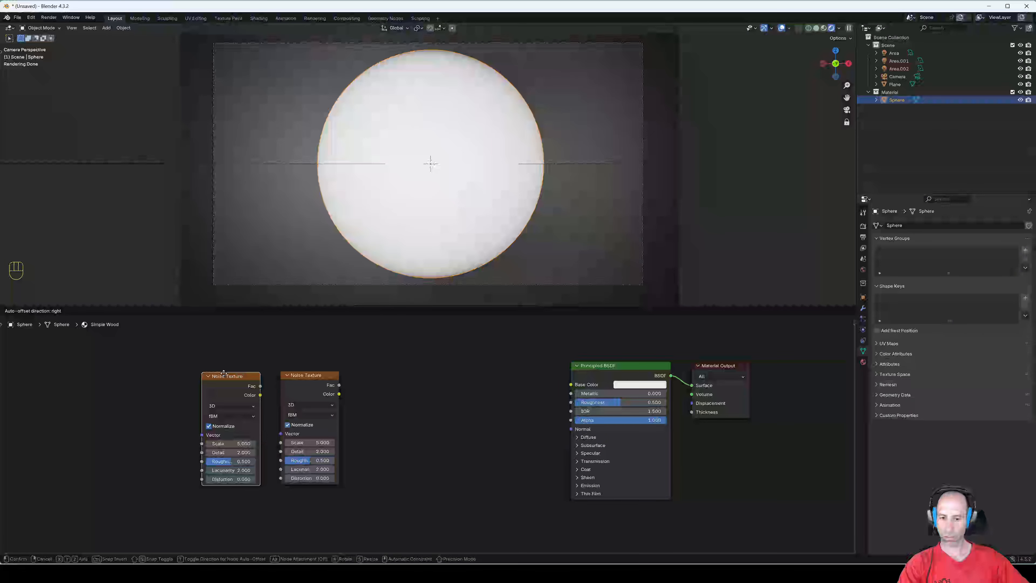
click(223, 373)
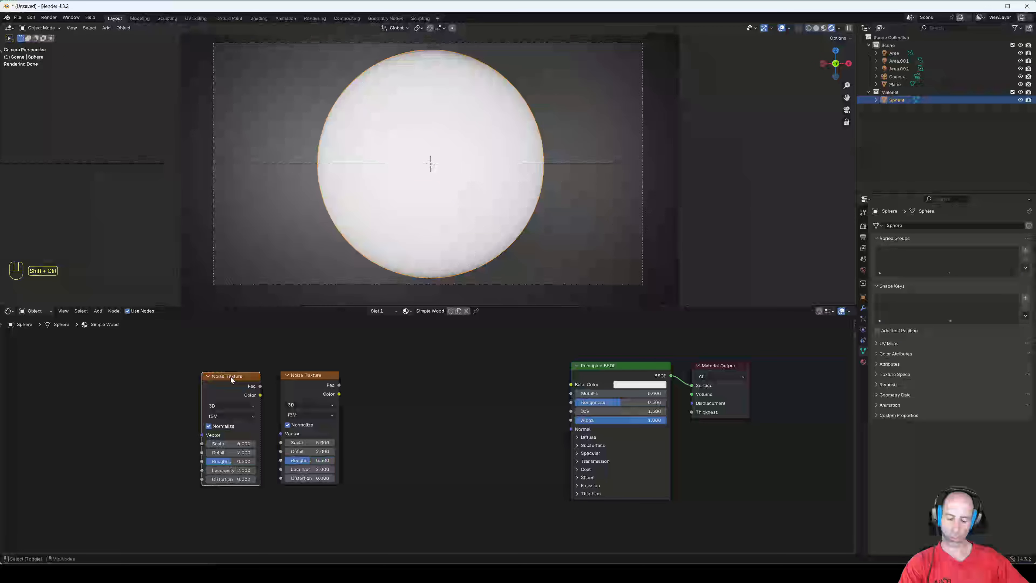
Step: Add Texture Coordinate and Mapping nodes to the first Noise Texture with Node Wrangler, and feed the Object coordinates into the Mapping vector
key(ctrl+shift+t)
key(ctrl+t)
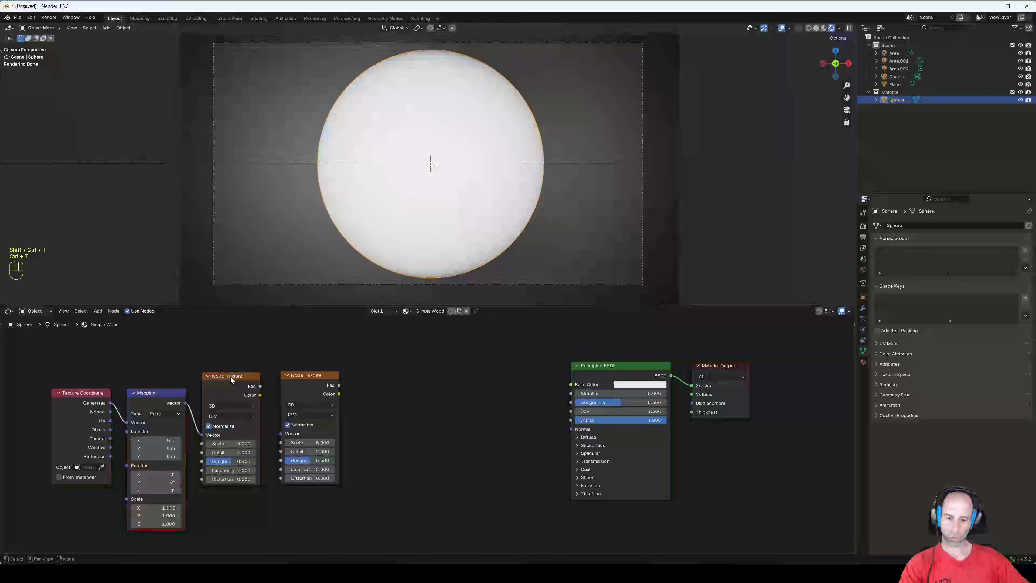
click(147, 395)
drag(147, 395, 156, 376)
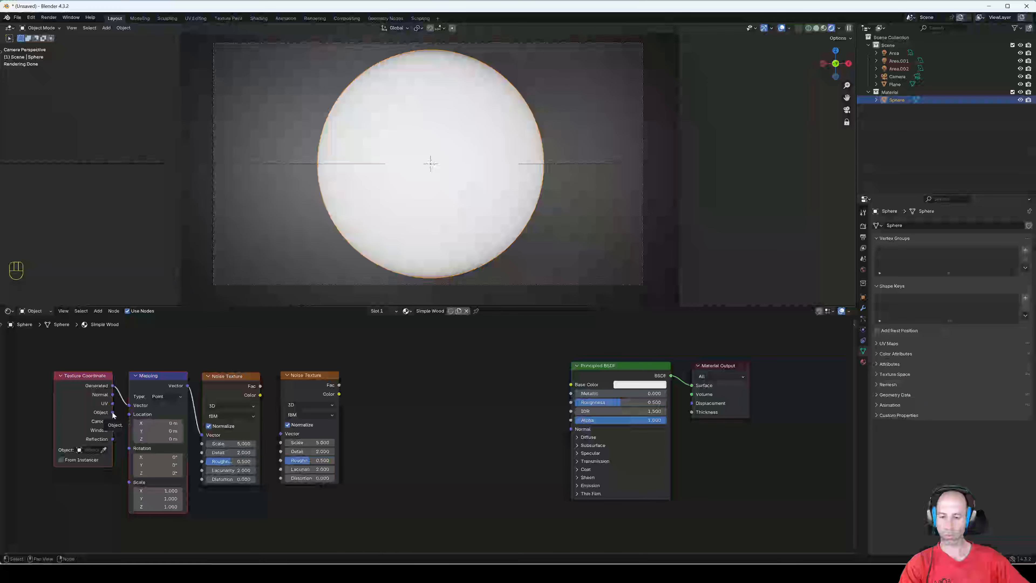
drag(113, 414, 129, 406)
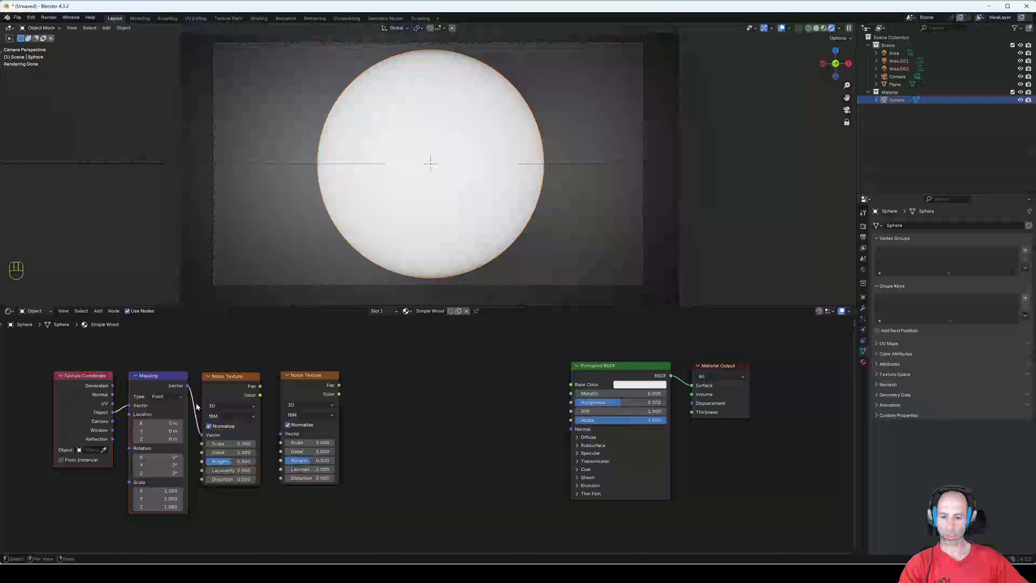
Step: Preview the first Noise Texture on the sphere and set the Mapping node's X scale to 1.1
ctrl+shift+click(239, 379)
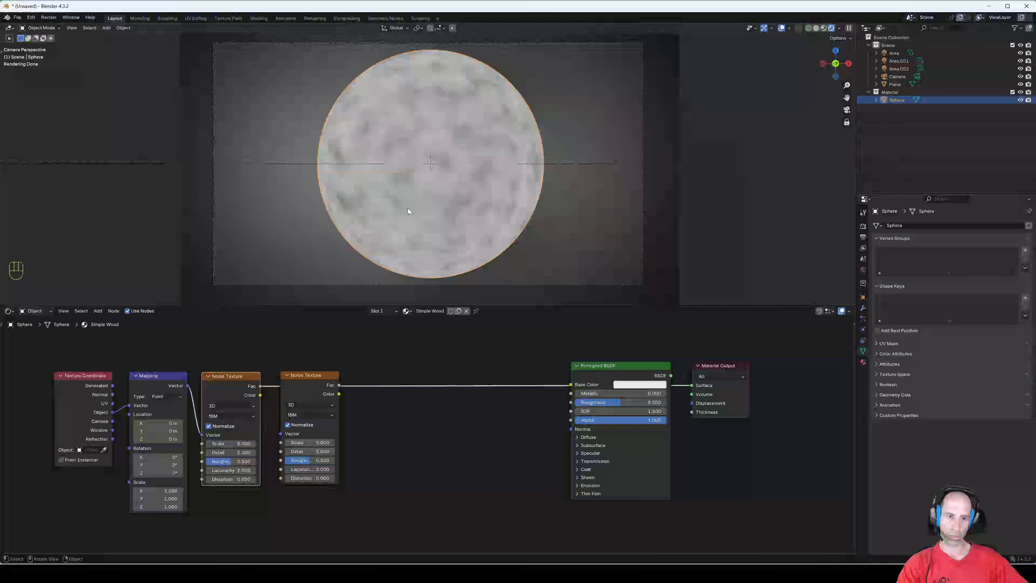
click(168, 493)
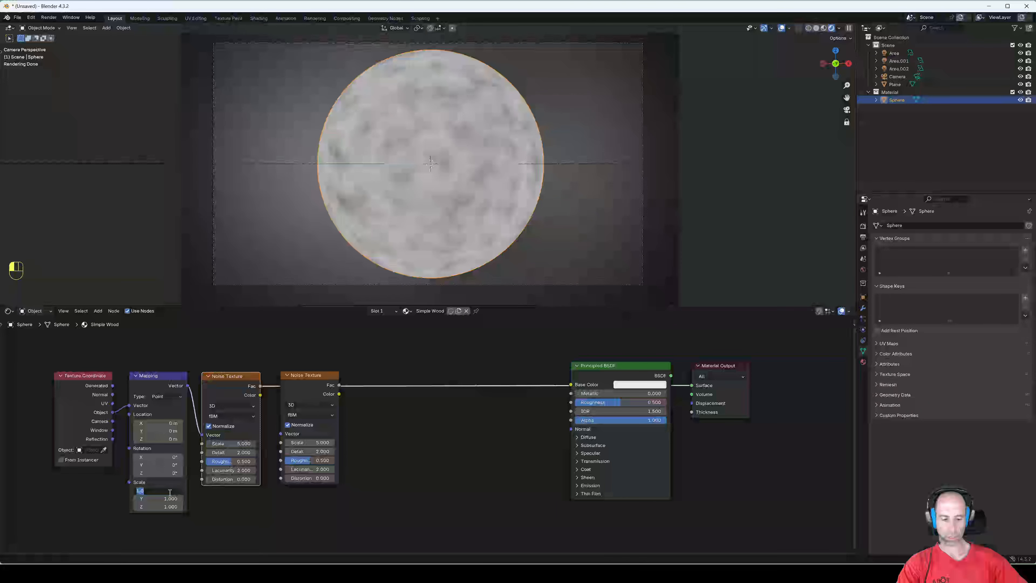
text(1)
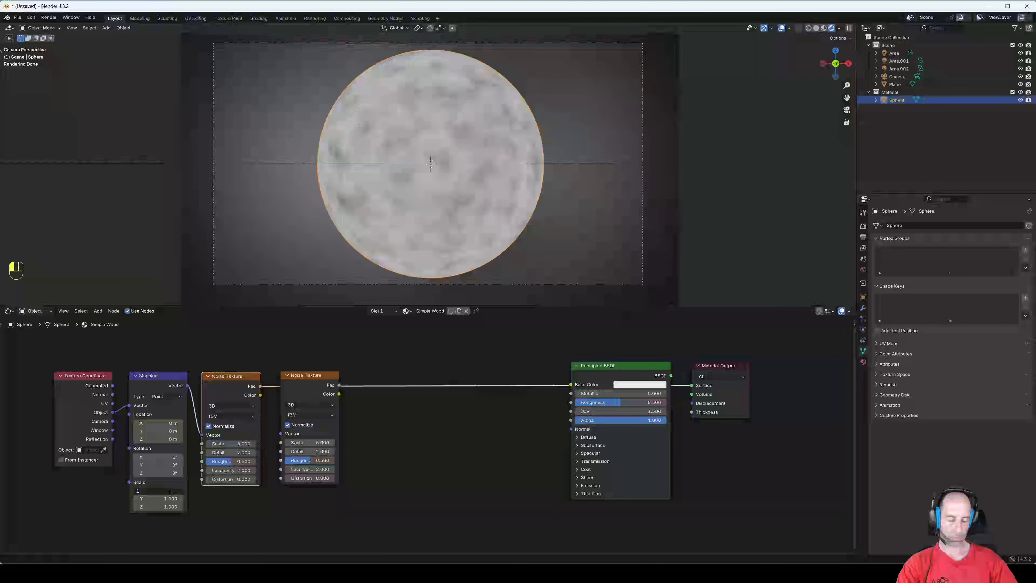
text(.1)
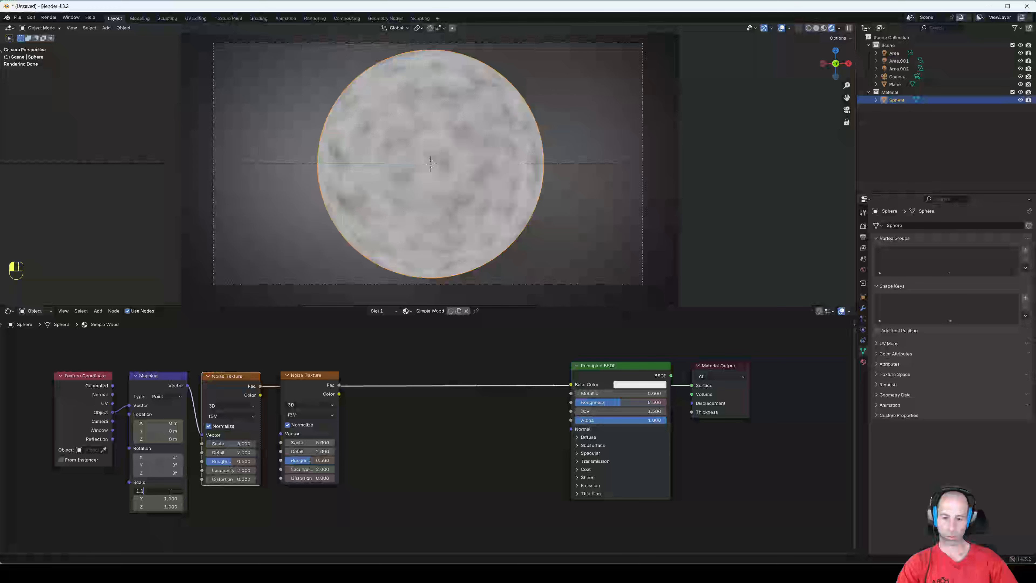
key(Return)
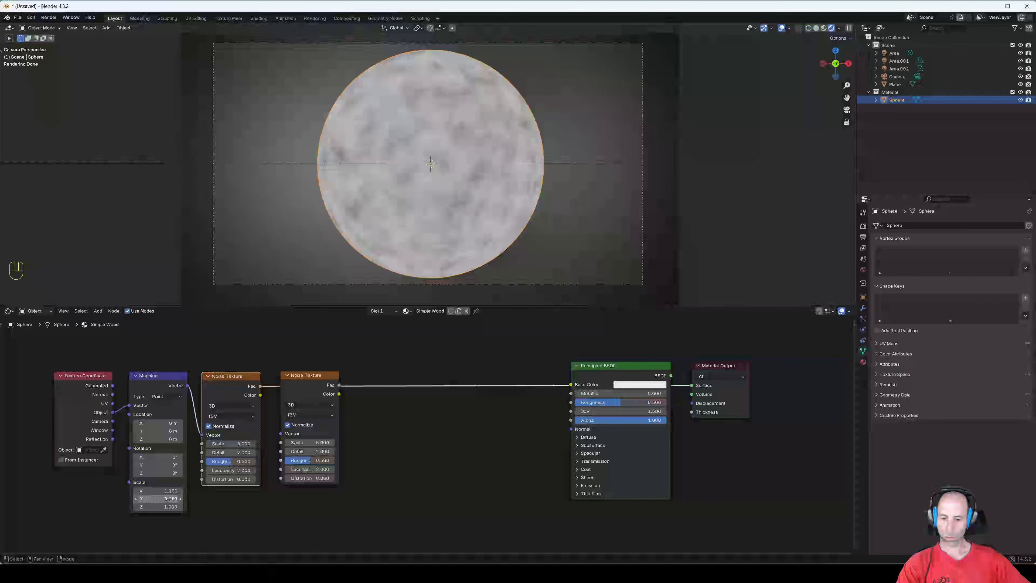
Step: Set the Mapping node's Y and Z scale to 0.2
click(170, 498)
text(0.2)
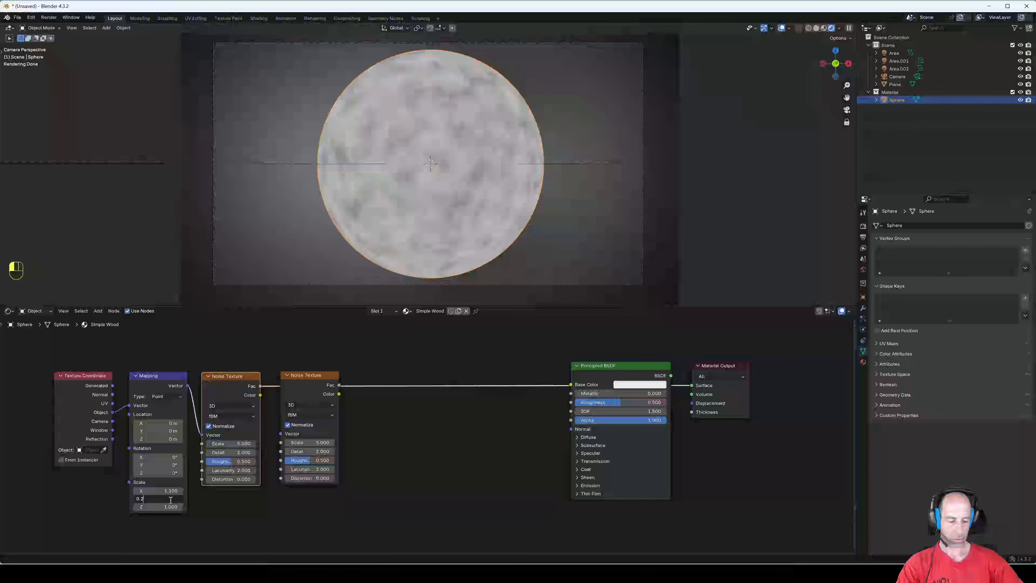
key(Return)
click(170, 506)
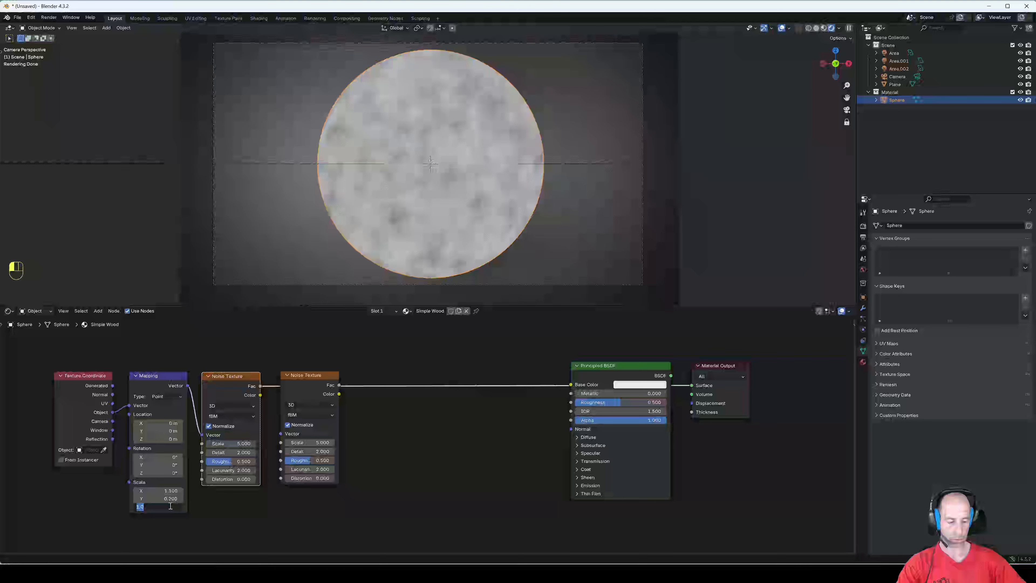
text(0.2)
key(Return)
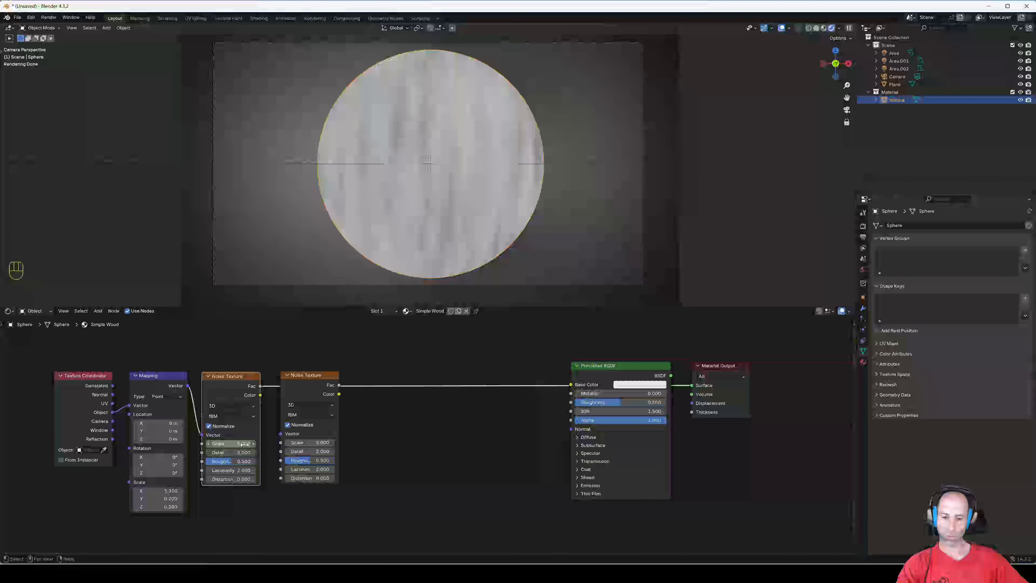
Step: Set the first Noise Texture's Scale to 7 and its Detail to 15
drag(245, 444, 246, 444)
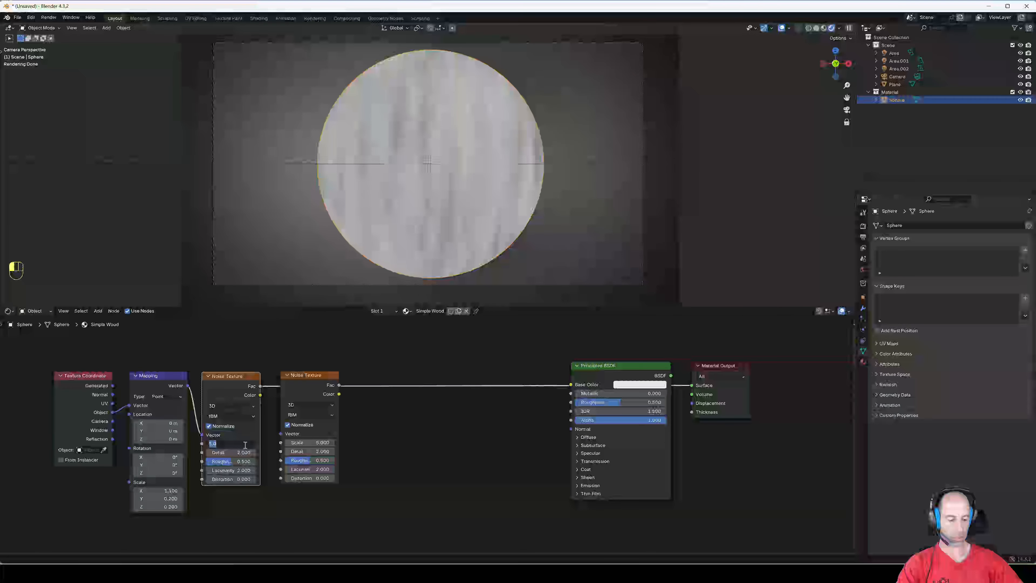
text(7)
key(Return)
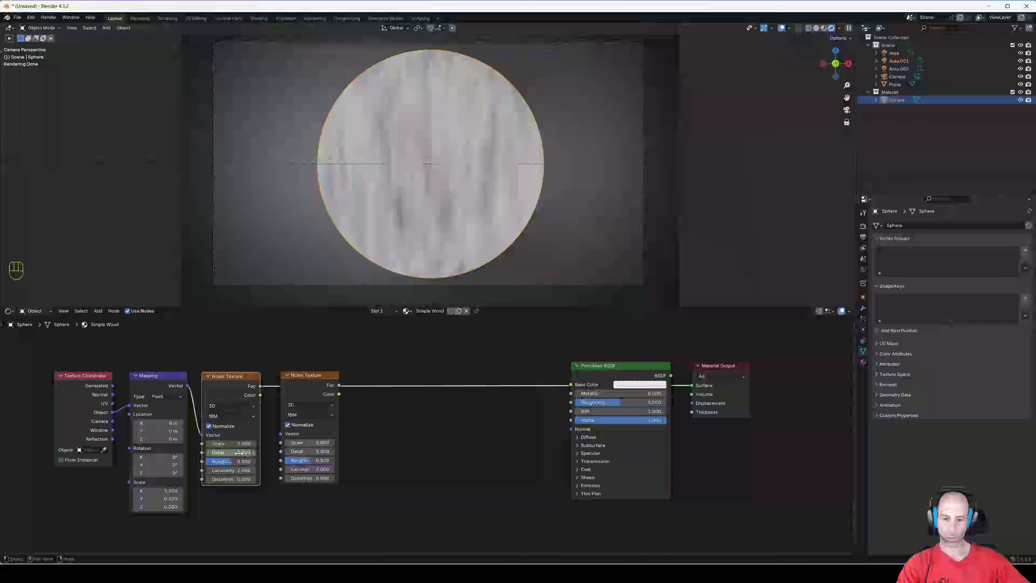
drag(239, 453, 277, 452)
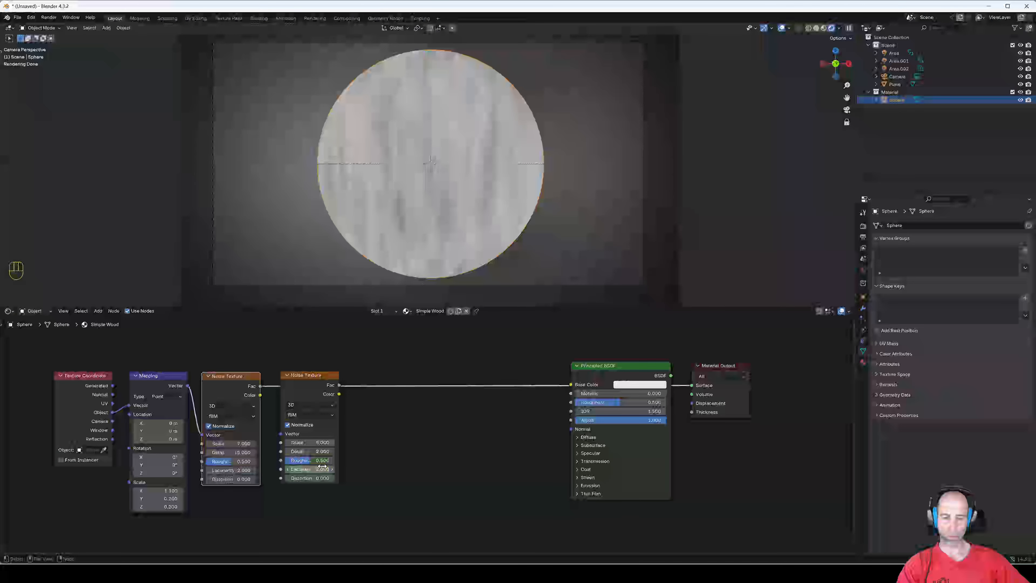
Step: Set the first Noise Texture's Roughness to 0.6 and its Distortion to 1.2
click(247, 461)
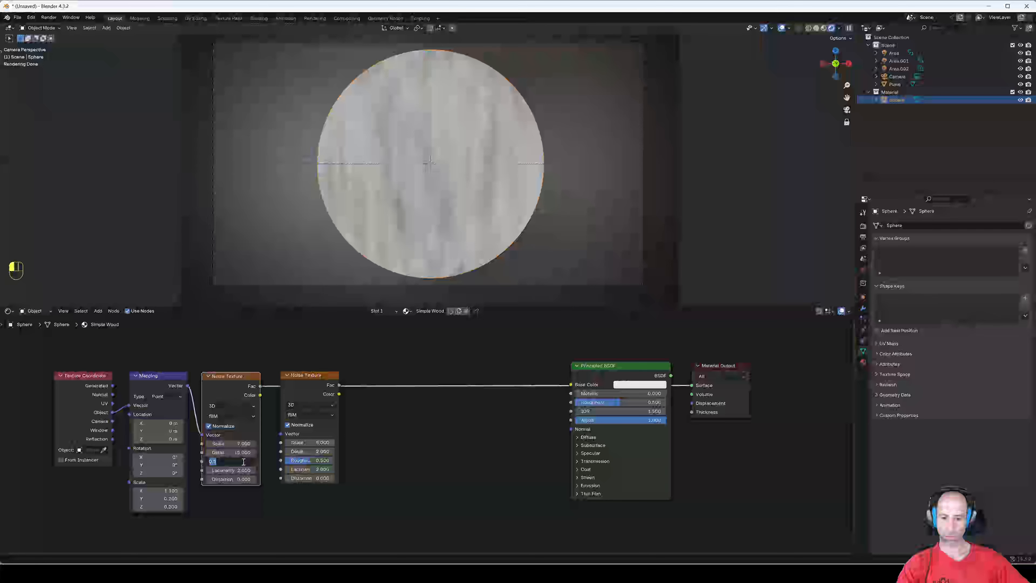
text(0)
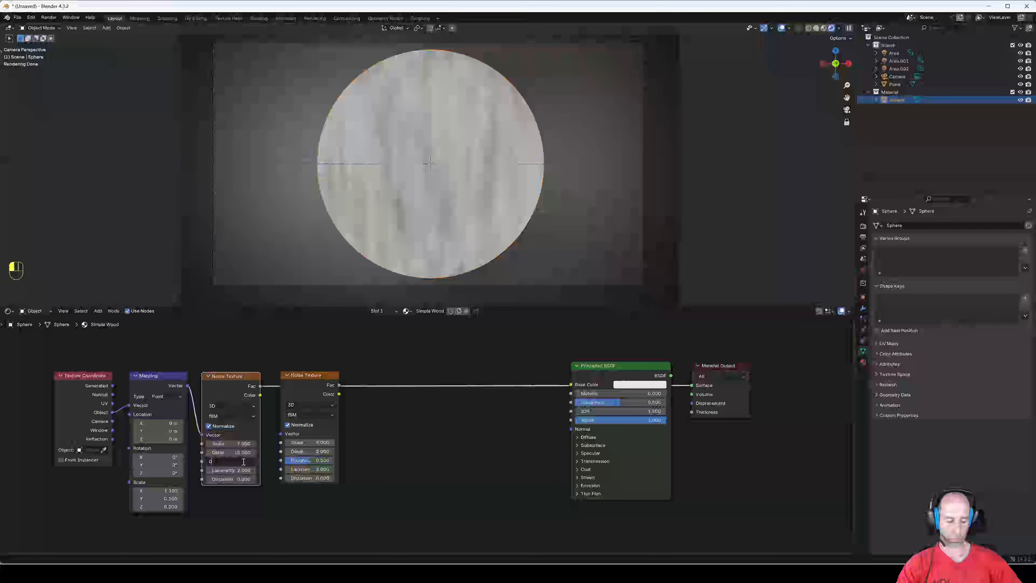
text(.6)
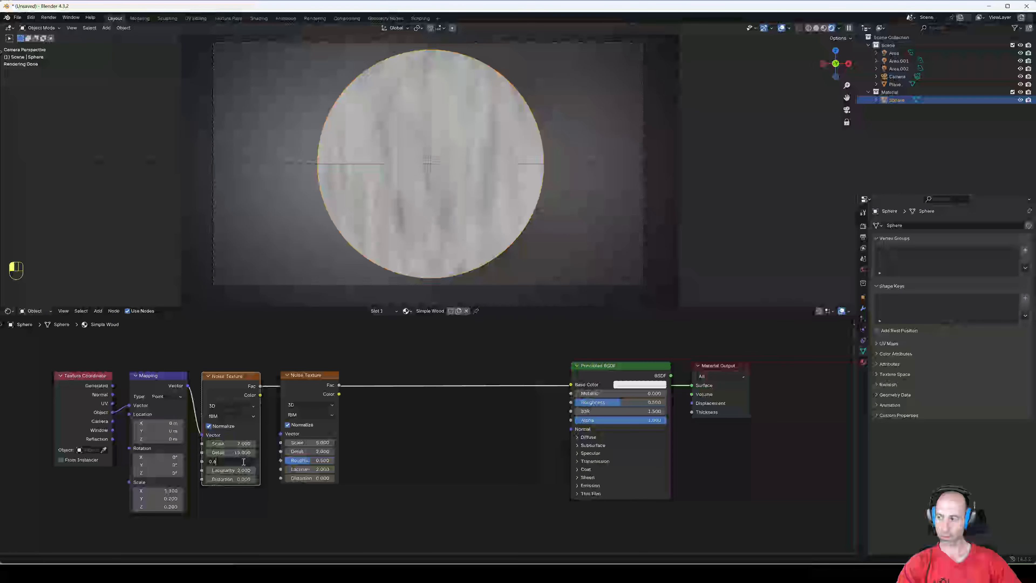
key(Return)
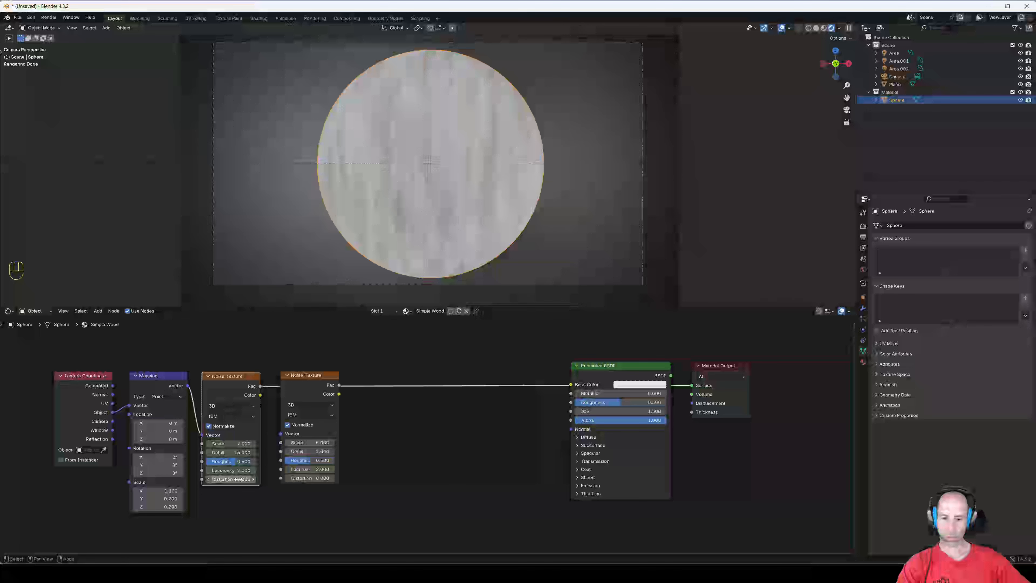
click(238, 478)
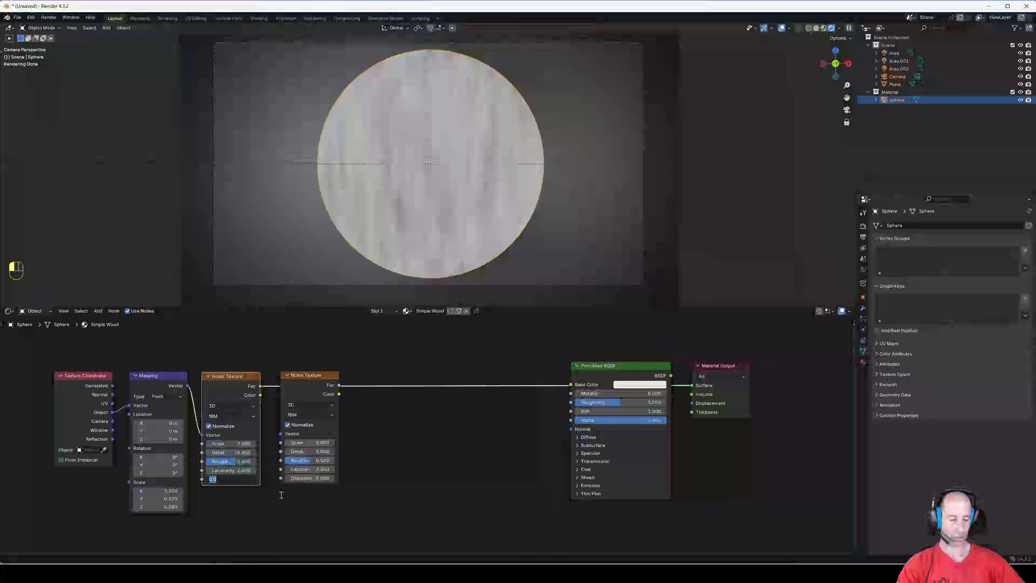
text(1.2)
click(281, 495)
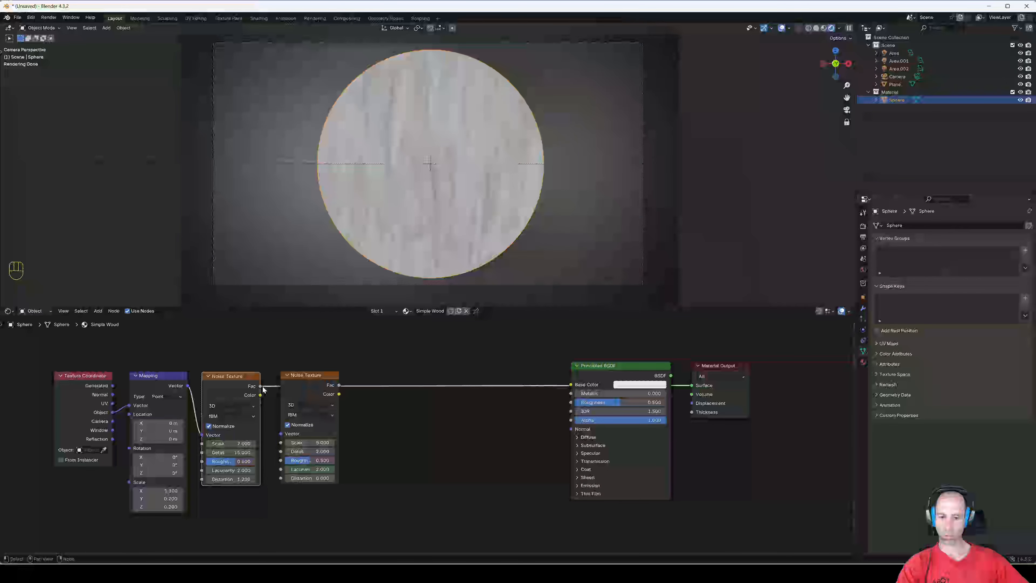
Step: Feed the first Noise Texture's Fac output into the second one's Vector, and set the second Noise Texture's Scale to 3
drag(263, 390, 276, 434)
click(314, 375)
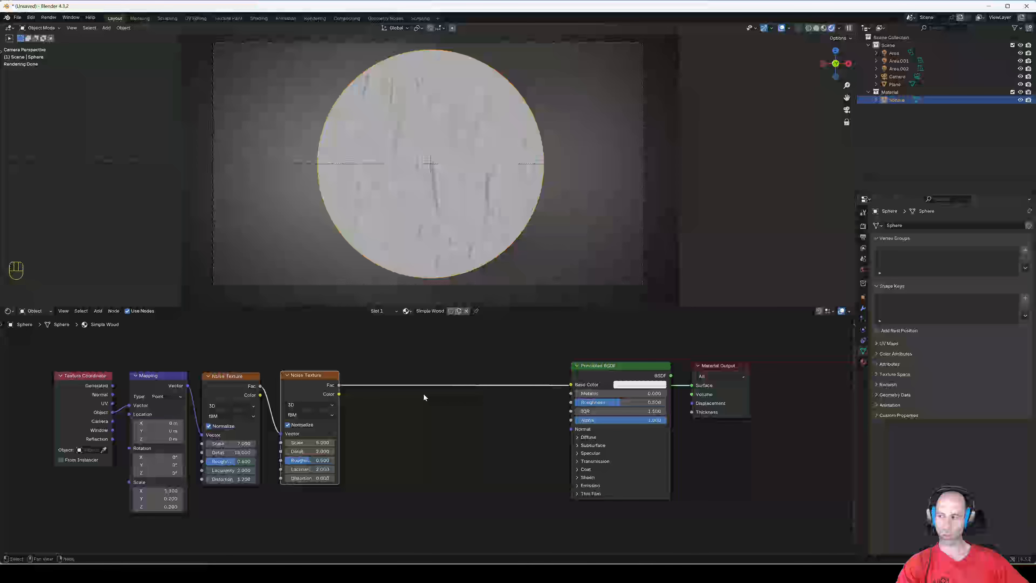
click(320, 442)
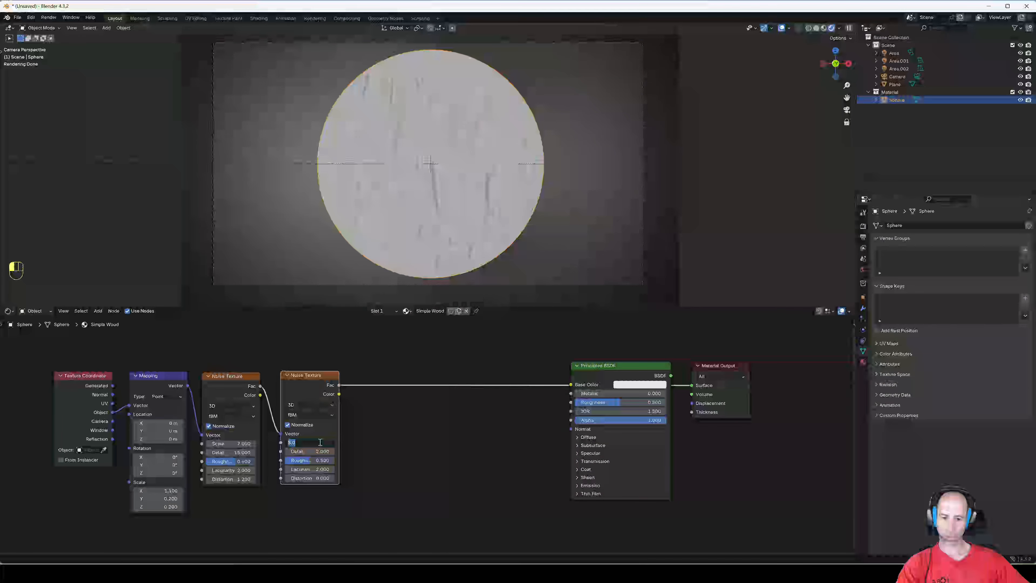
text(0.3)
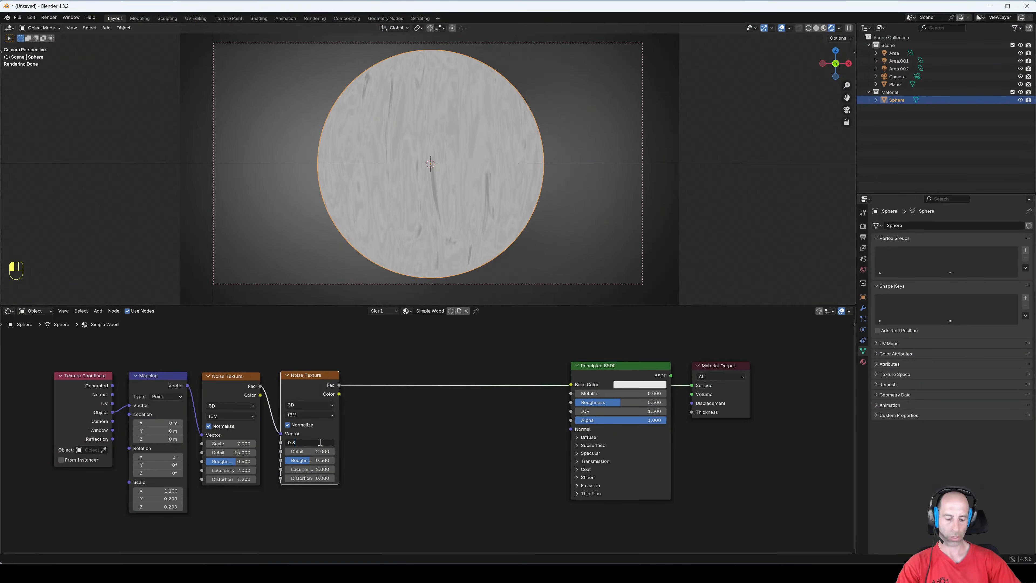
key(BackSpace)
key(BackSpace)
text(3)
key(Return)
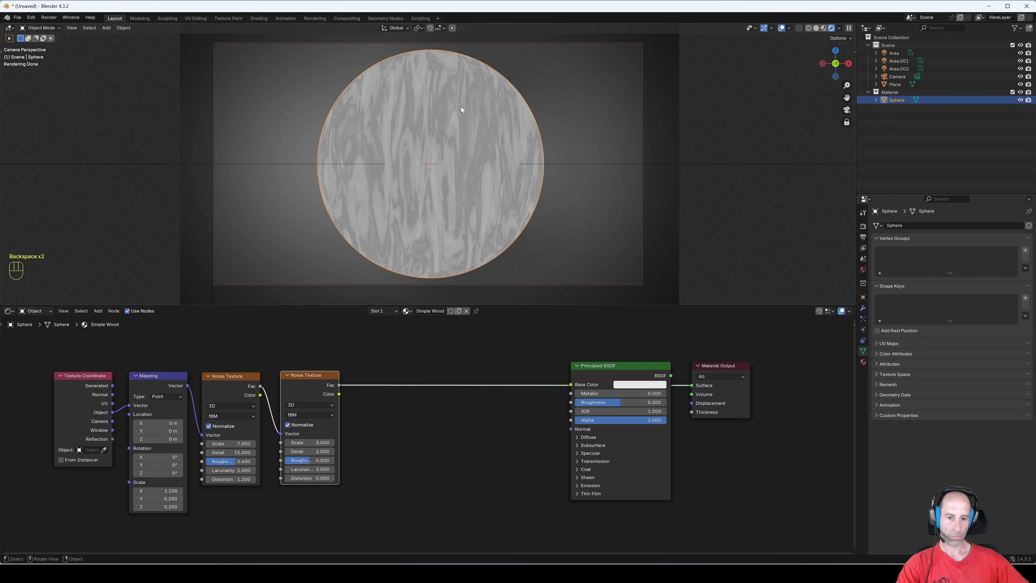
Step: Set the second Noise Texture's Detail to 15 and its Roughness to 0.7
click(322, 451)
drag(322, 452, 399, 452)
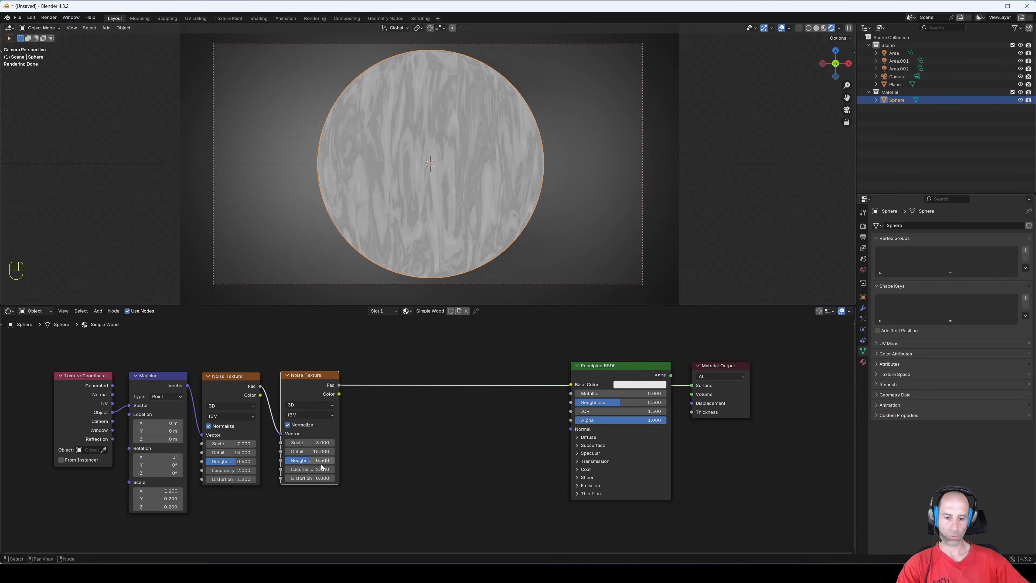
click(321, 460)
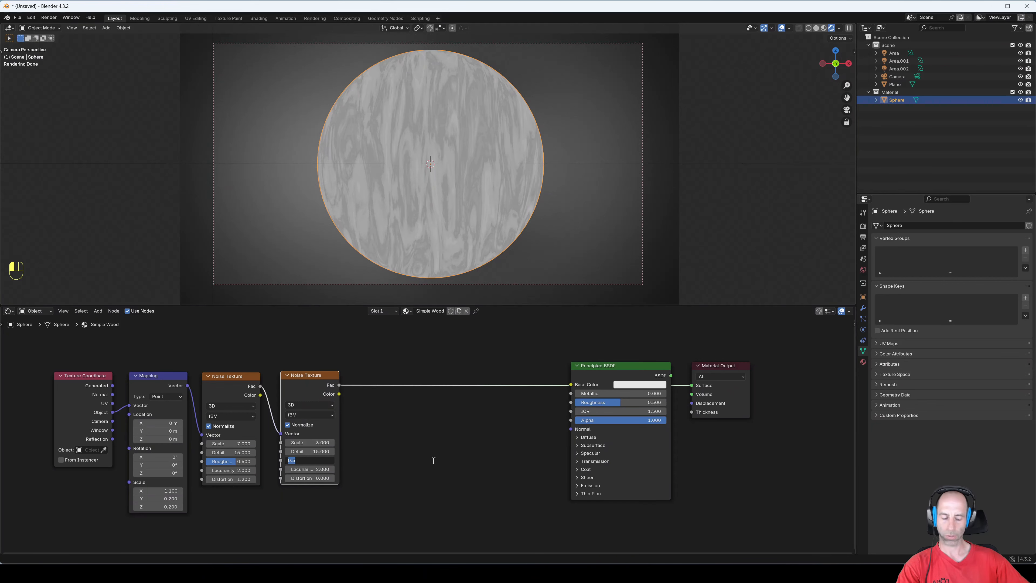
text(0.7)
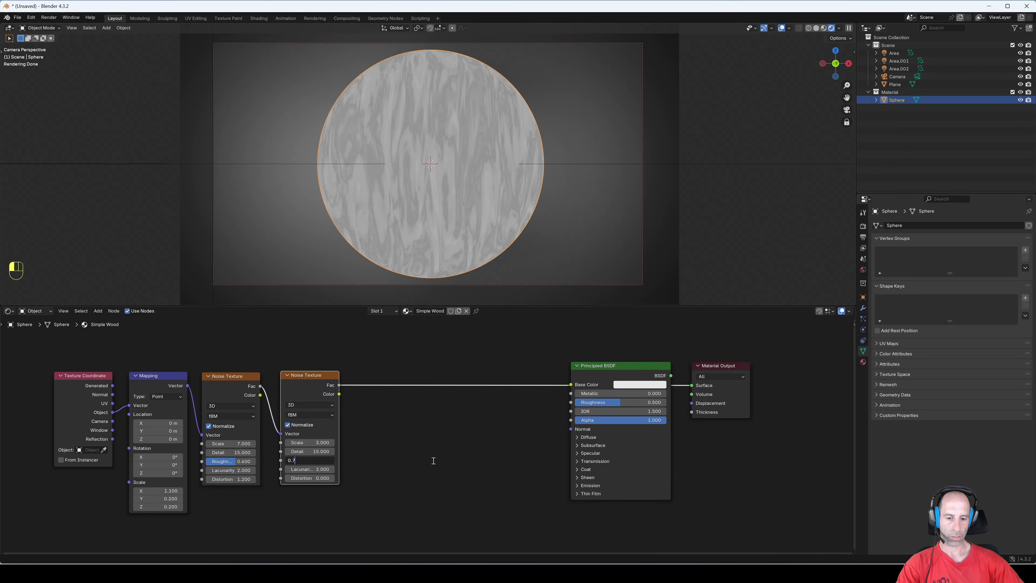
key(Return)
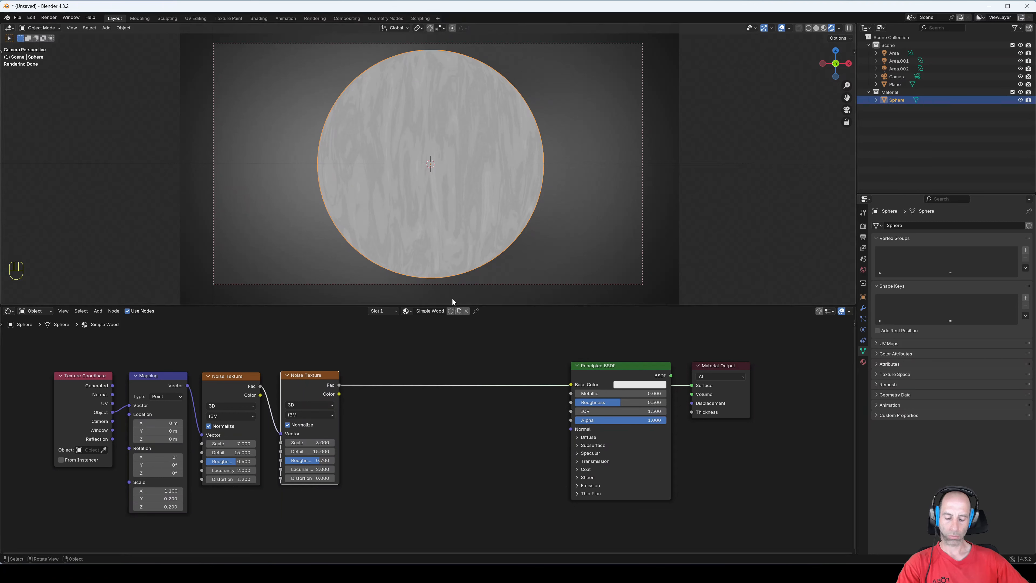
Step: Insert a Color Ramp node on the link between the second Noise Texture and the Principled BSDF
key(shift+a)
key(shift+a)
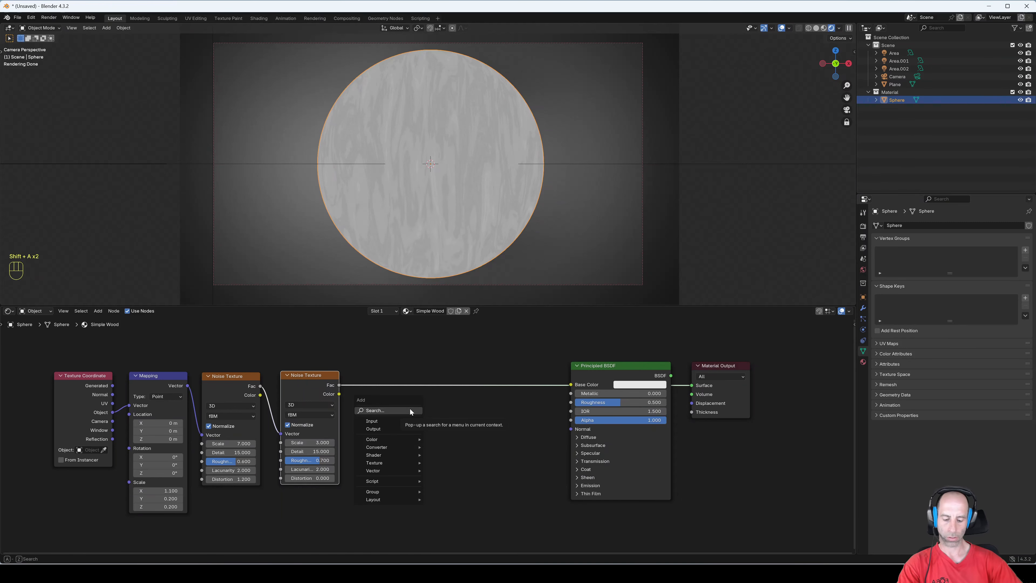
text(col)
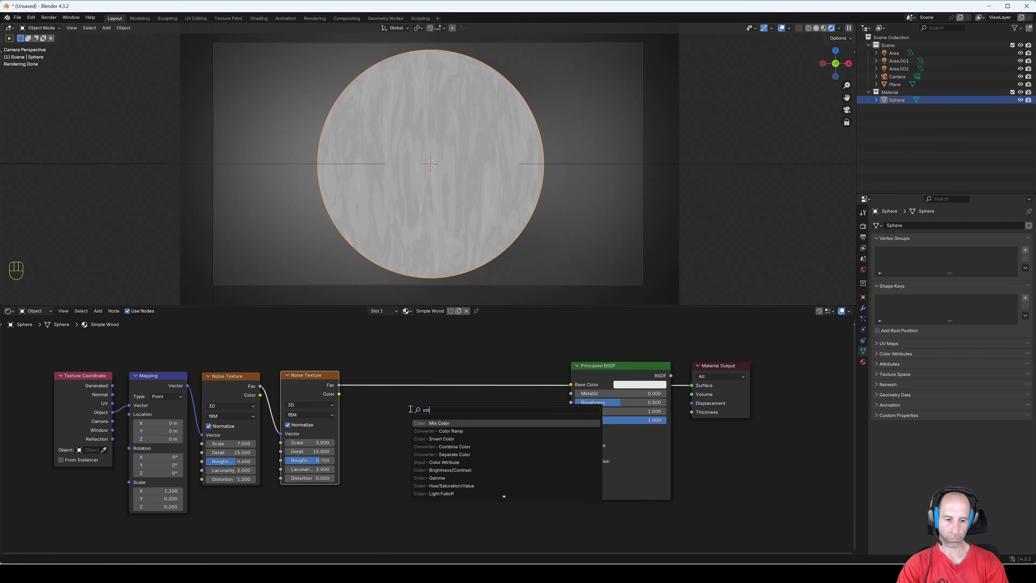
key(Down)
key(Return)
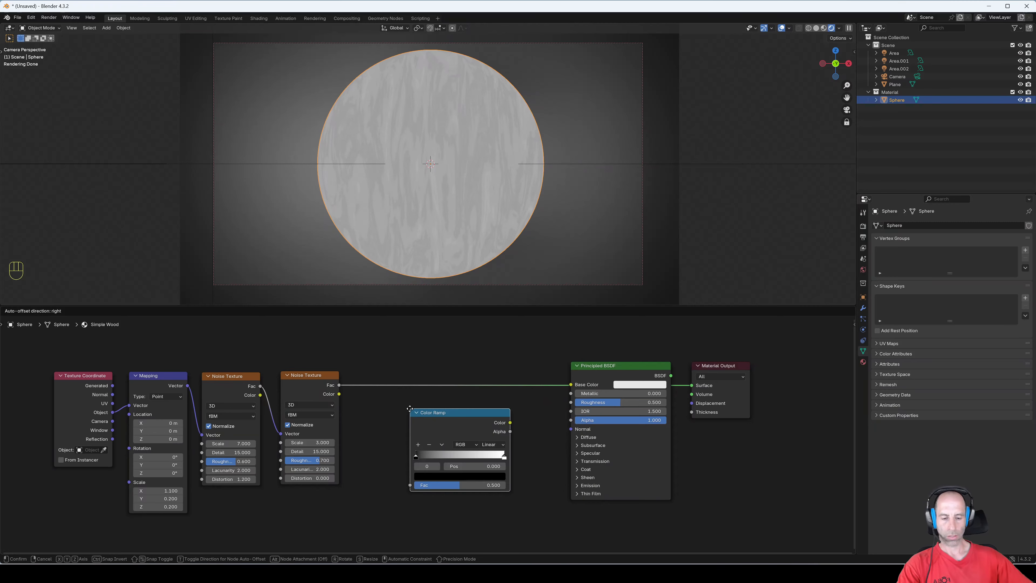
click(365, 362)
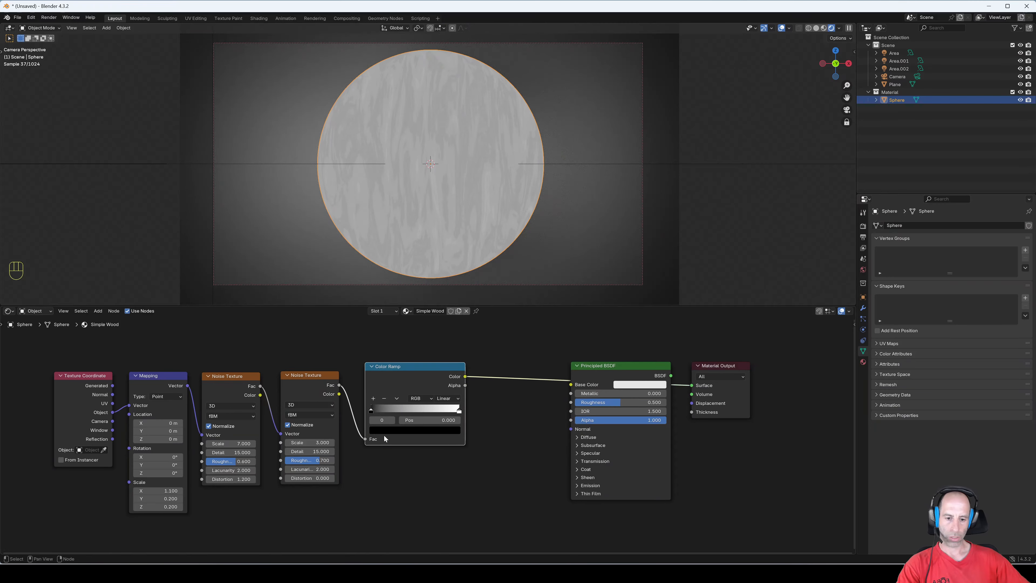
Step: Tighten the Color Ramp by moving the black stop to about 0.459 and the white stop to about 0.58
drag(372, 412, 405, 410)
drag(468, 411, 441, 410)
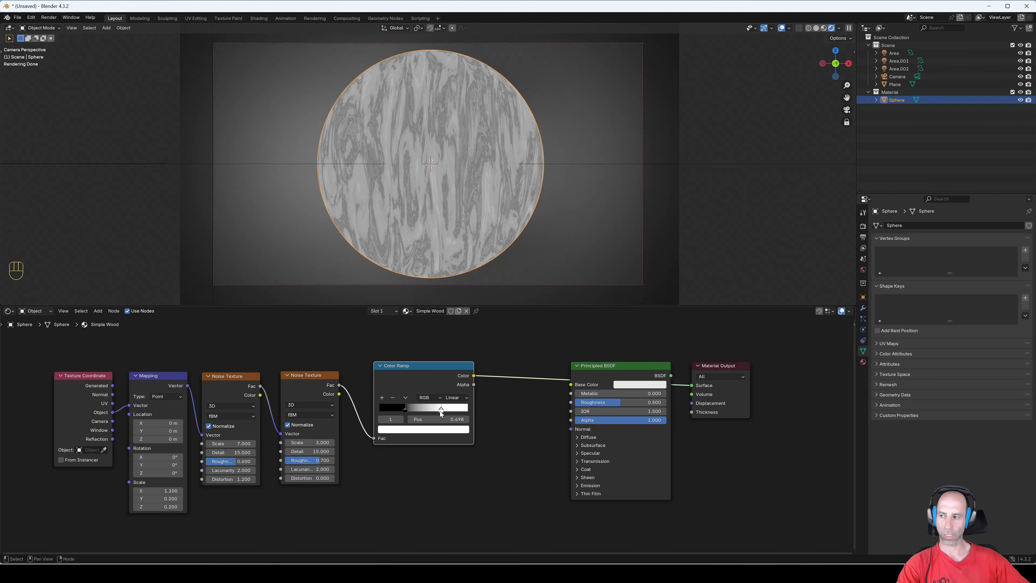
click(406, 410)
drag(406, 410, 421, 410)
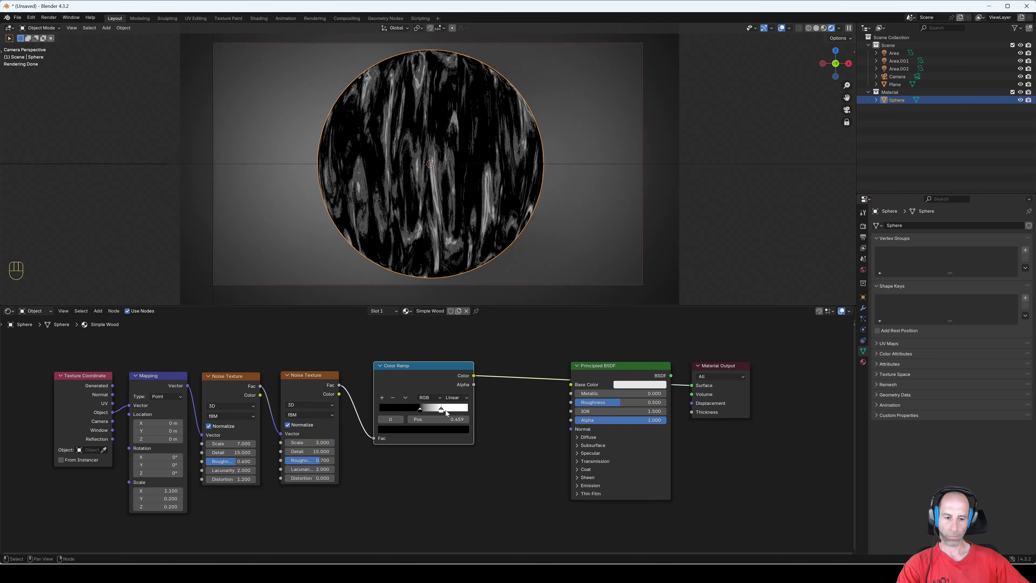
drag(441, 410, 431, 411)
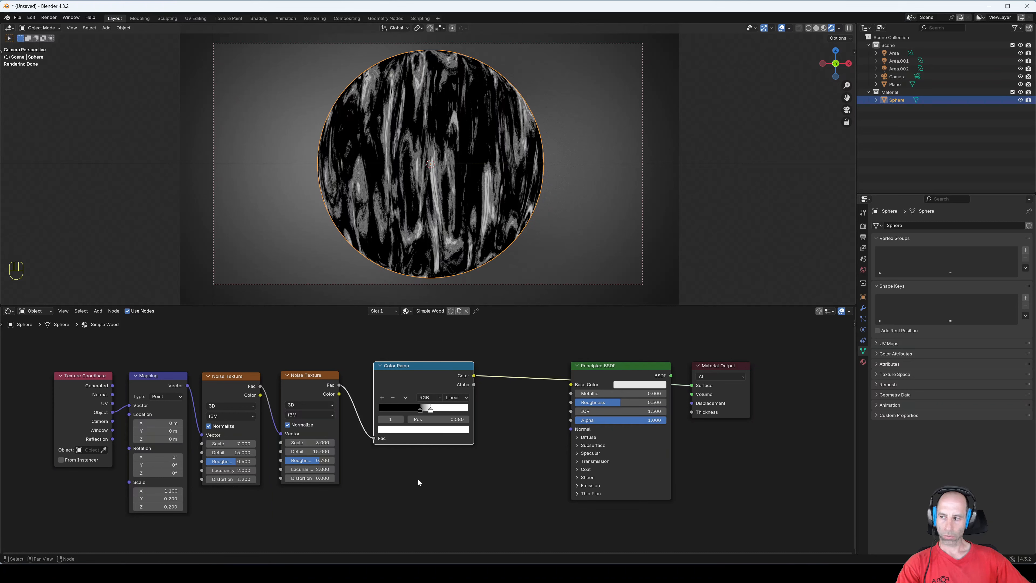
Step: Move the Color Ramp above the node row and insert a Mix Color node on its output link, fed into input A
middle_drag(418, 479, 374, 534)
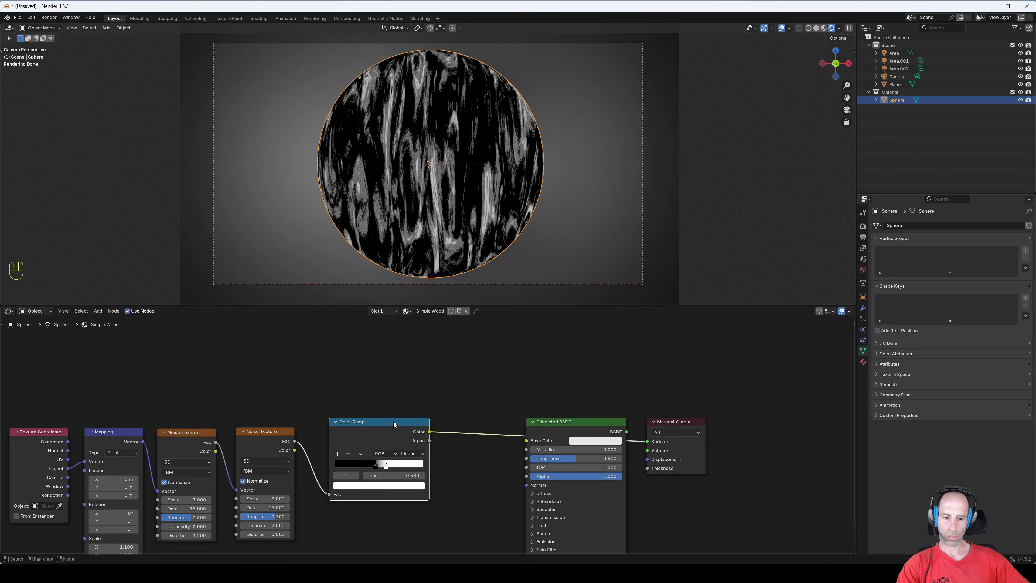
drag(393, 421, 378, 367)
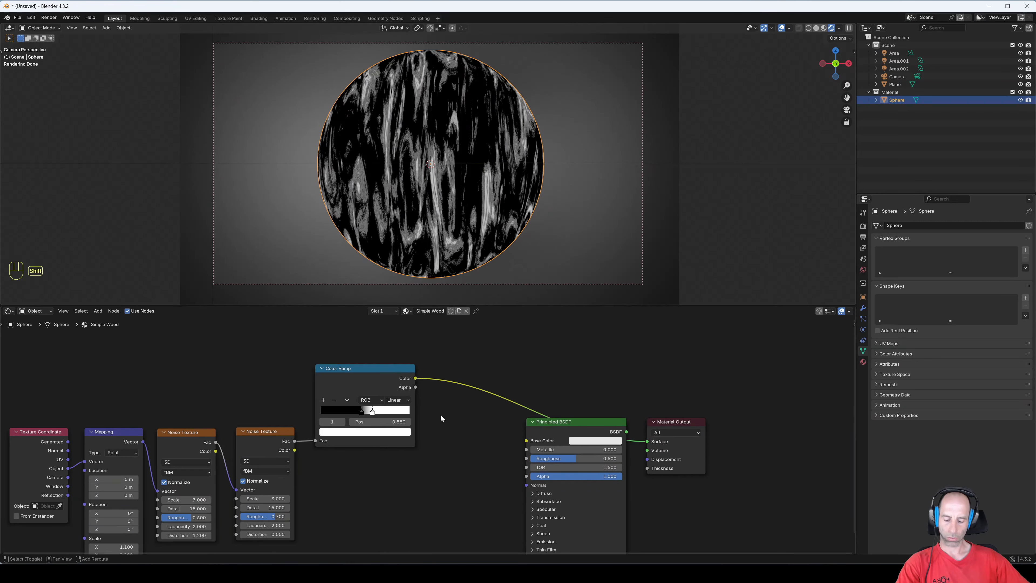
key(shift+a)
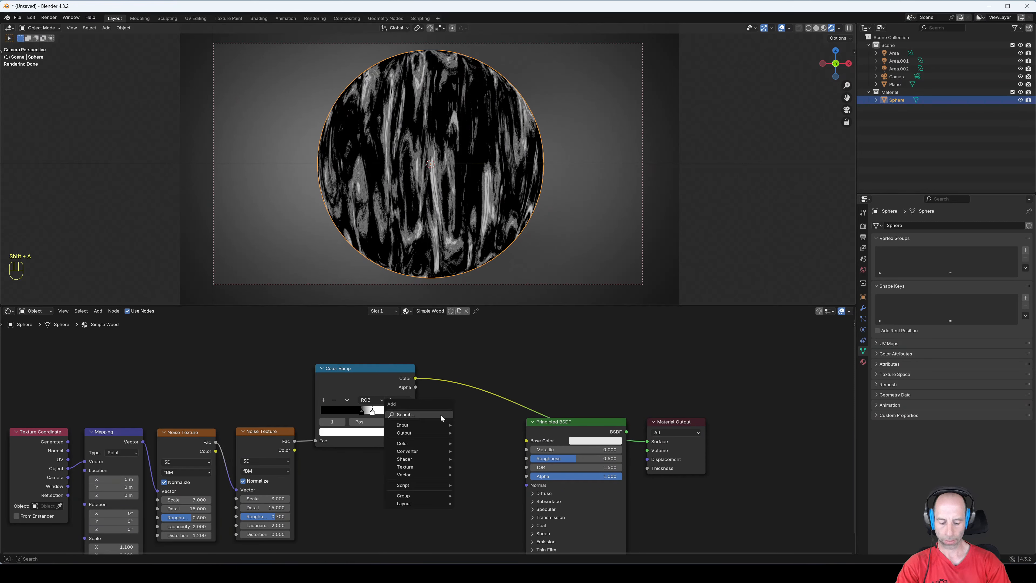
text(mix)
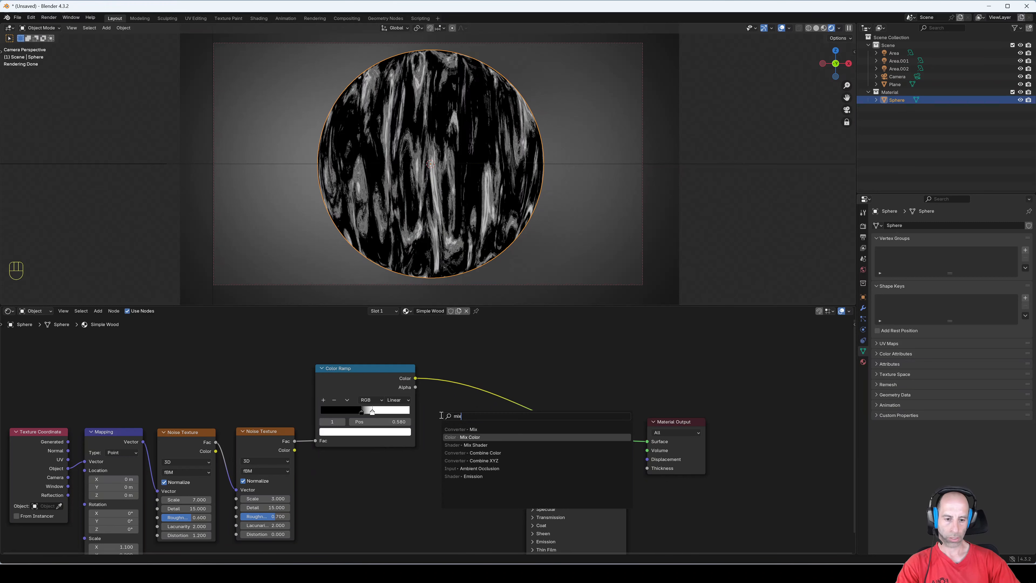
key(Return)
click(434, 368)
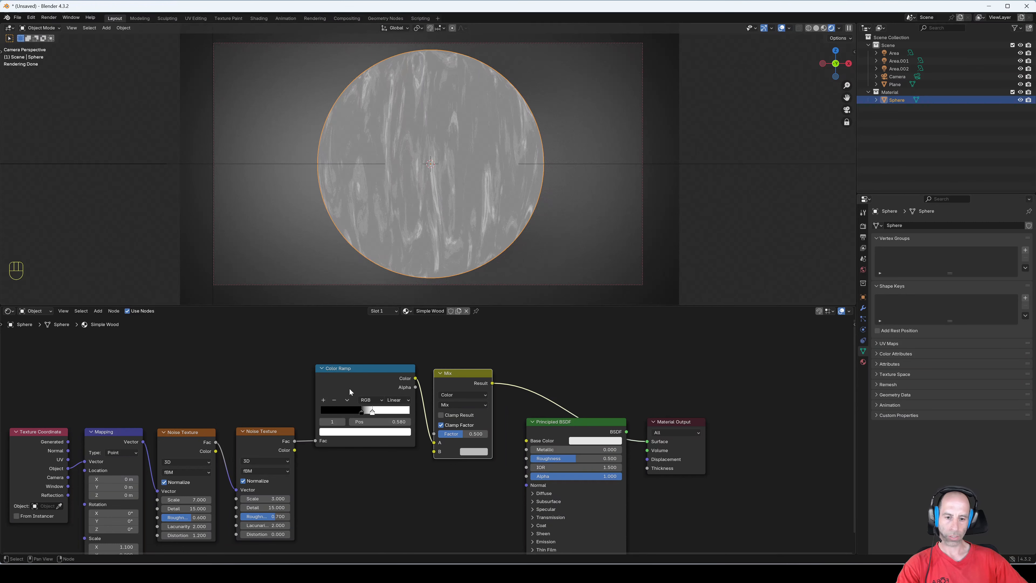
Step: Feed the second Noise Texture's Color output into input B of the Mix node and set its Factor to 0.4
drag(295, 450, 431, 452)
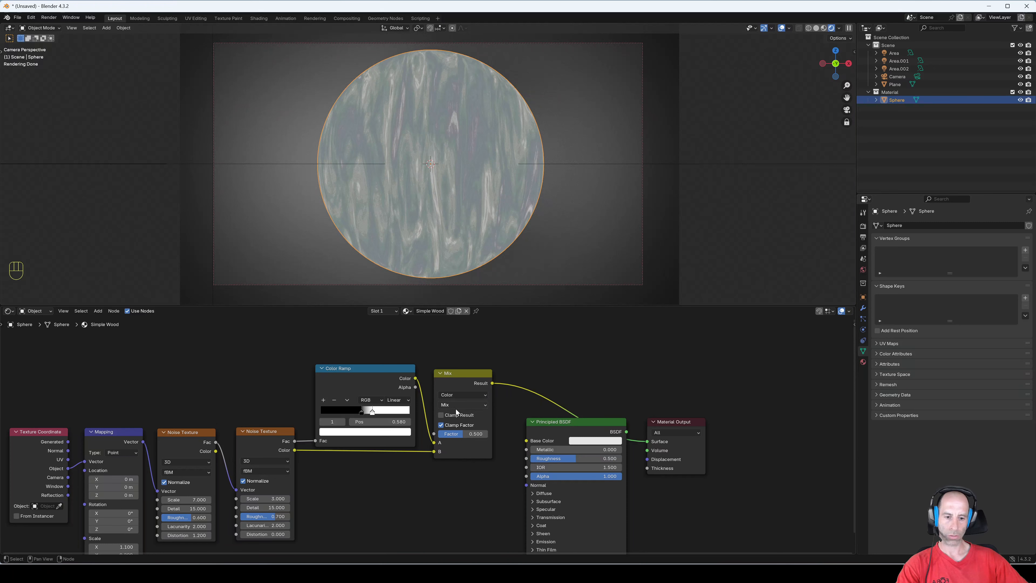
click(470, 436)
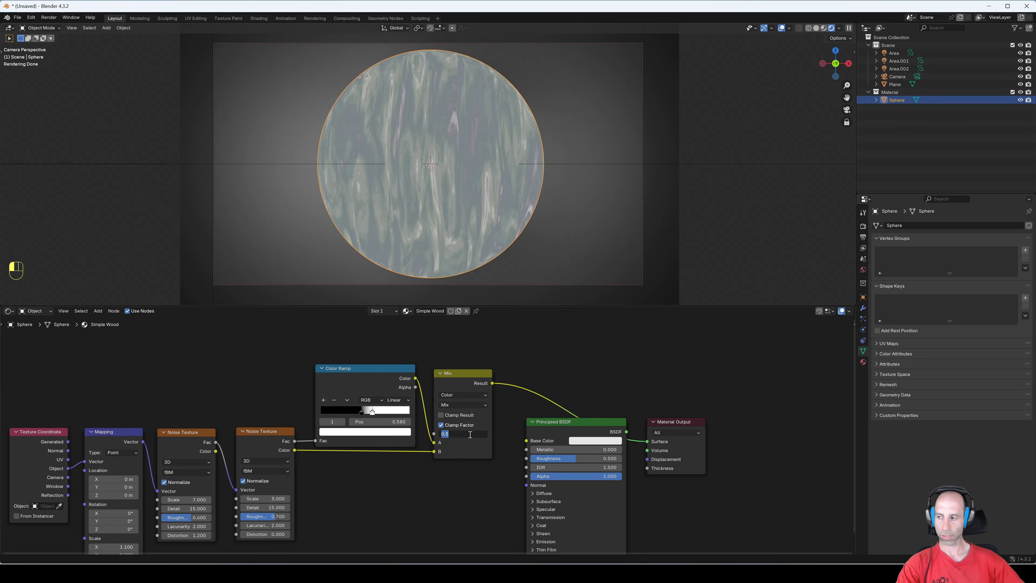
text(0.4)
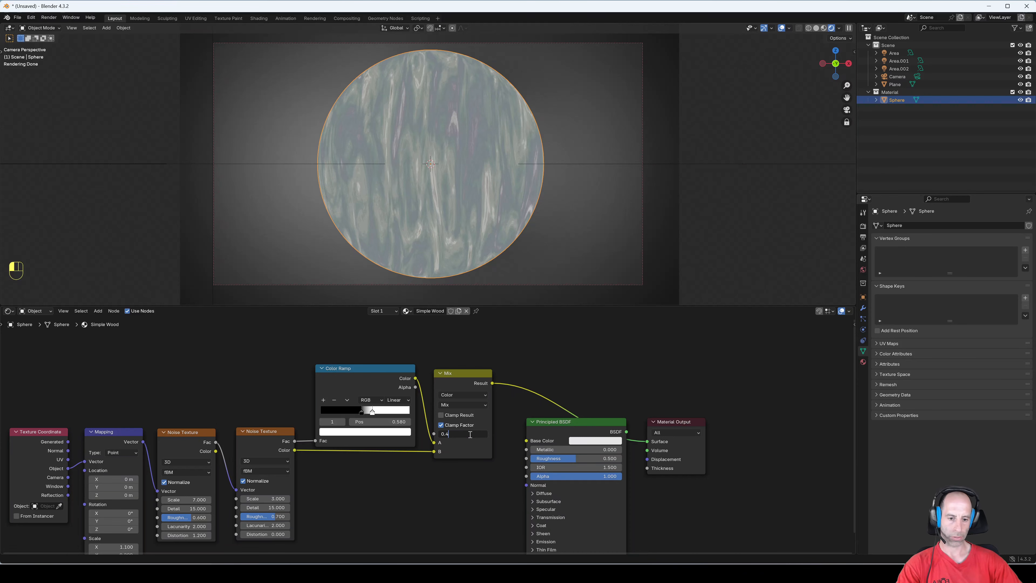
key(Return)
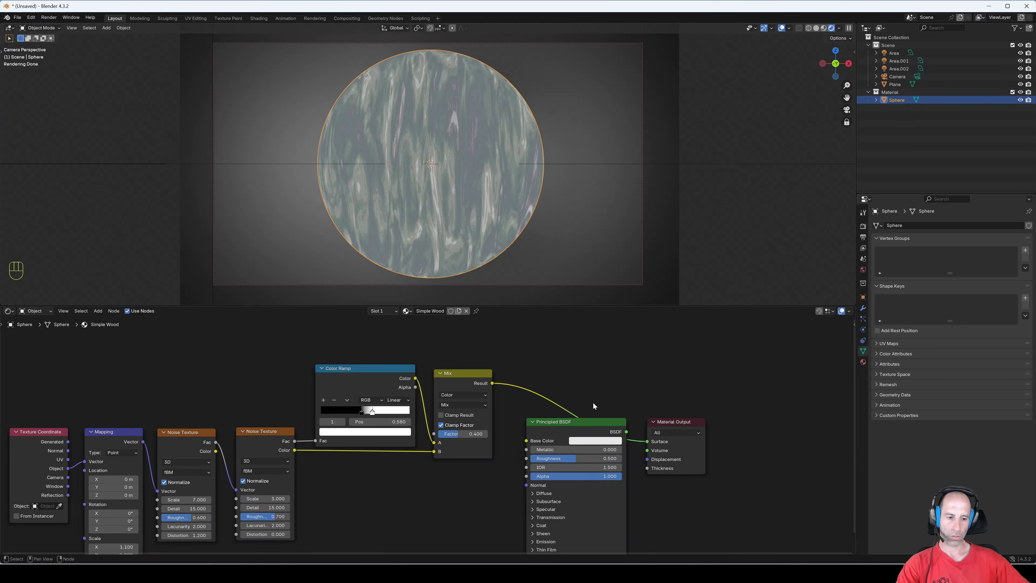
Step: Make room before the Principled BSDF and insert a second Color Ramp on the link coming from the Mix node
drag(555, 422, 784, 409)
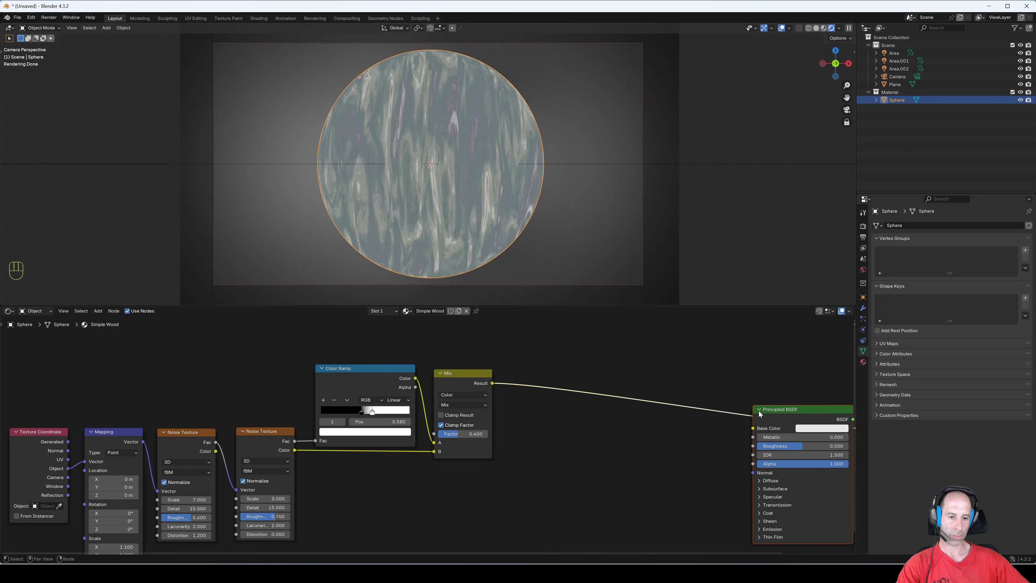
middle_drag(638, 437, 480, 433)
key(shift+a)
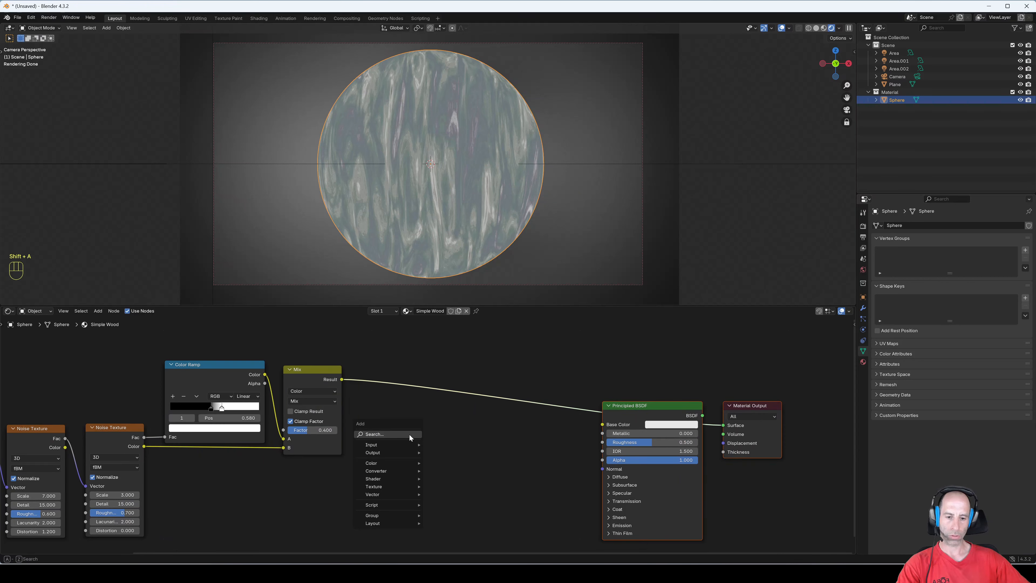
text(colo)
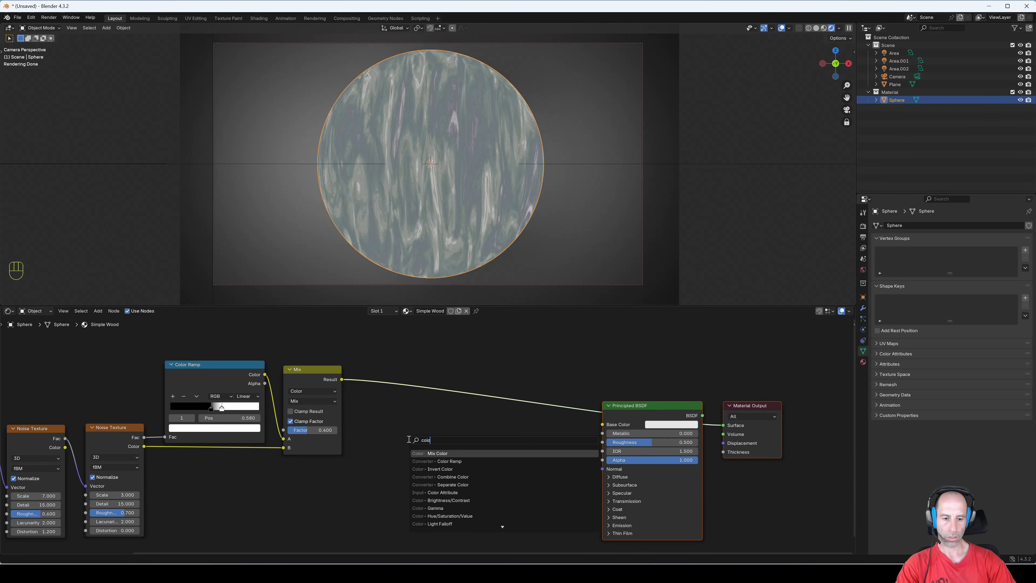
key(Down)
key(Return)
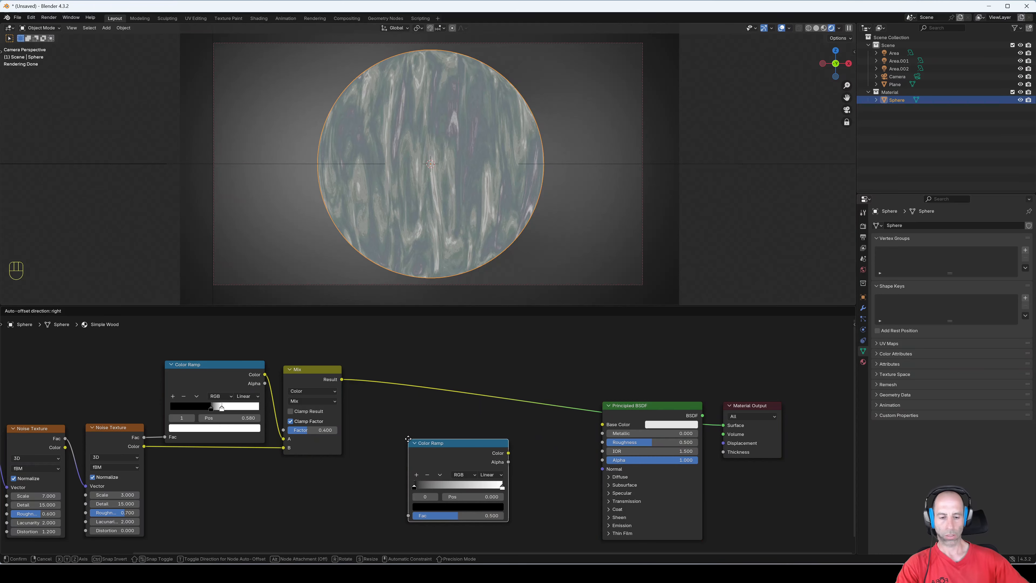
click(362, 369)
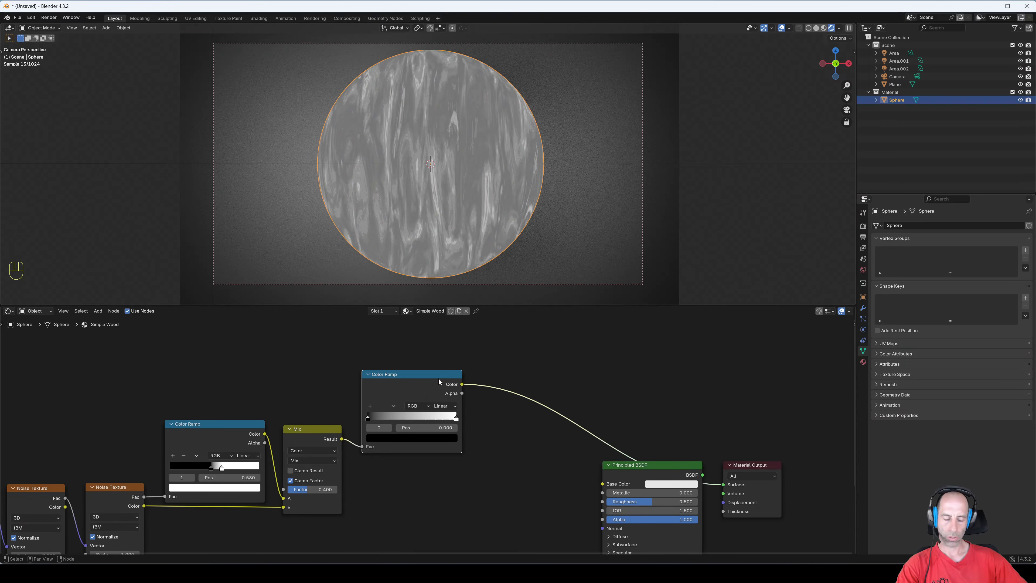
Step: Recolour the second Color Ramp's black stop to a very dark reddish brown and move it to about 0.085
click(367, 418)
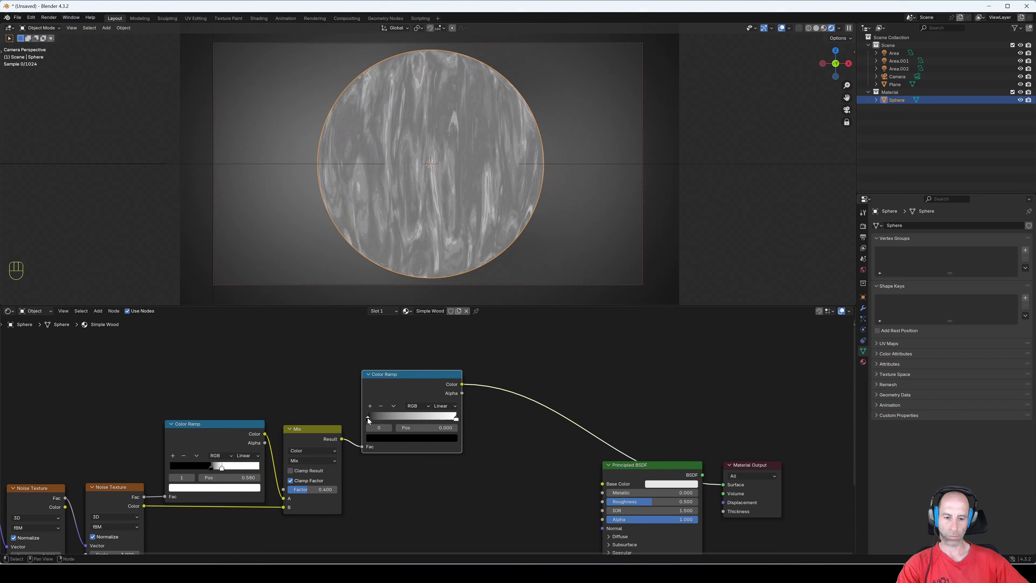
click(416, 438)
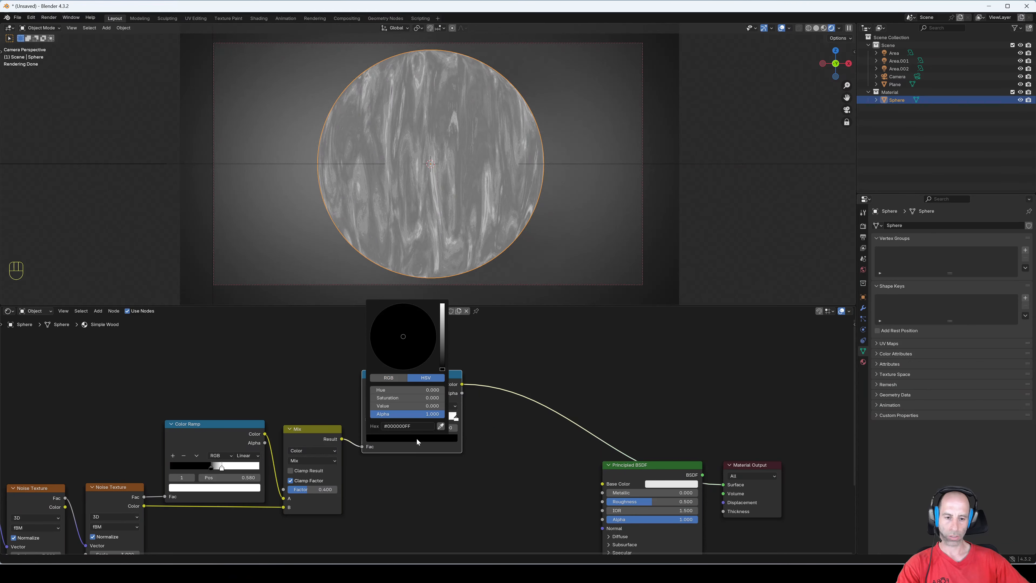
click(443, 363)
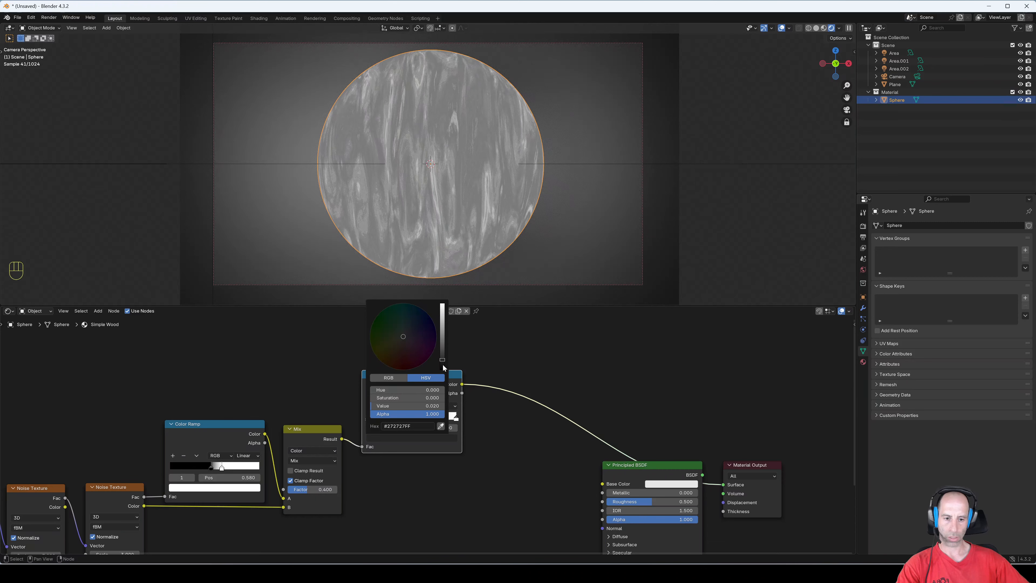
click(443, 365)
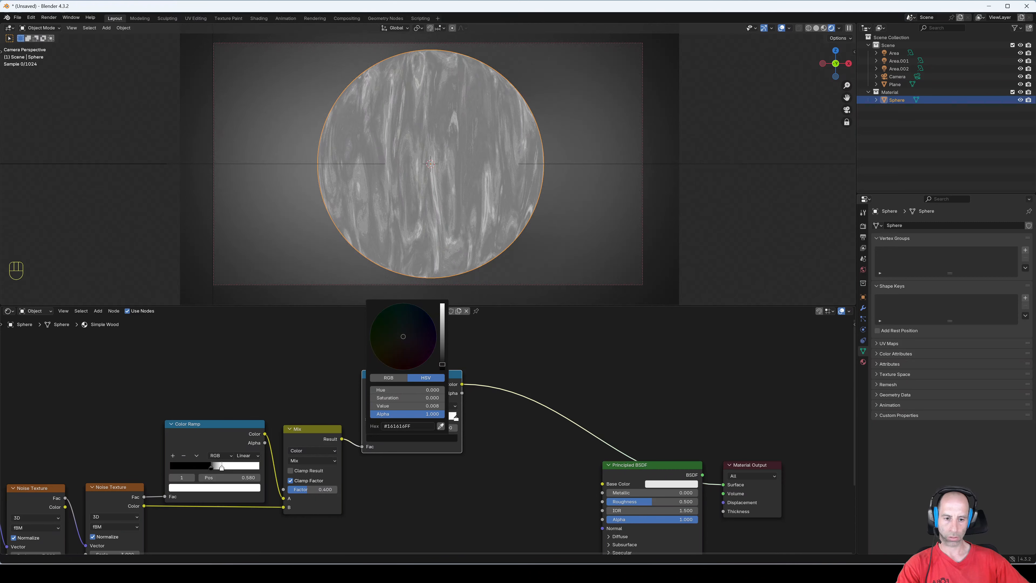
click(398, 352)
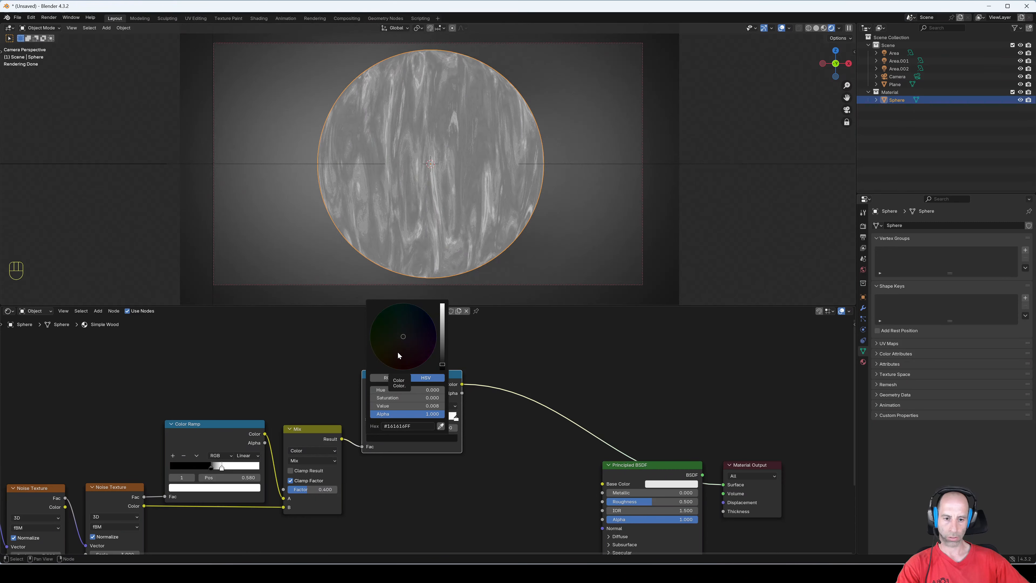
click(443, 363)
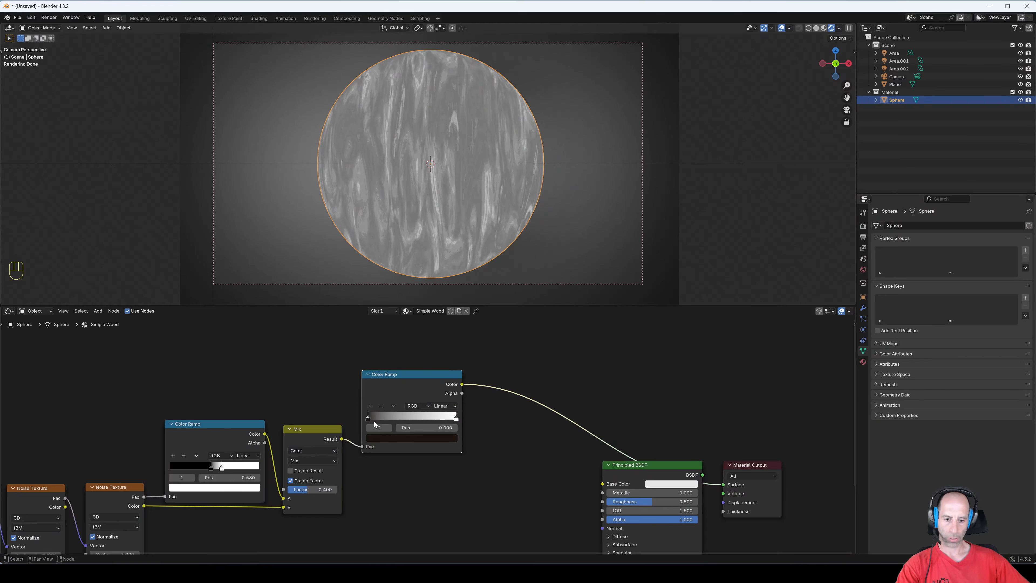
drag(368, 418, 377, 418)
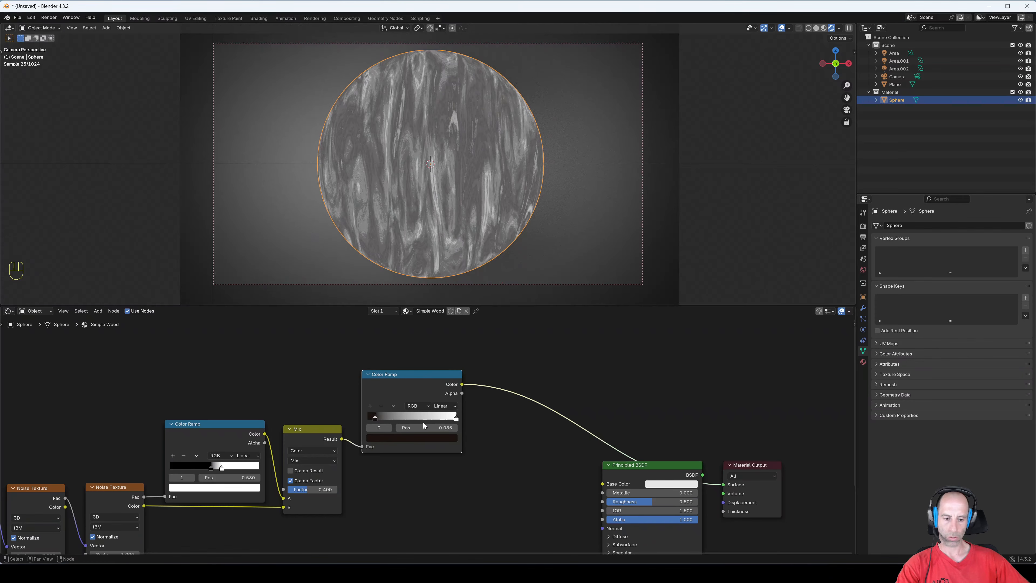
Step: Move the second Color Ramp's white stop to about 0.353 and recolour it to a light pinkish tan
drag(456, 419, 398, 422)
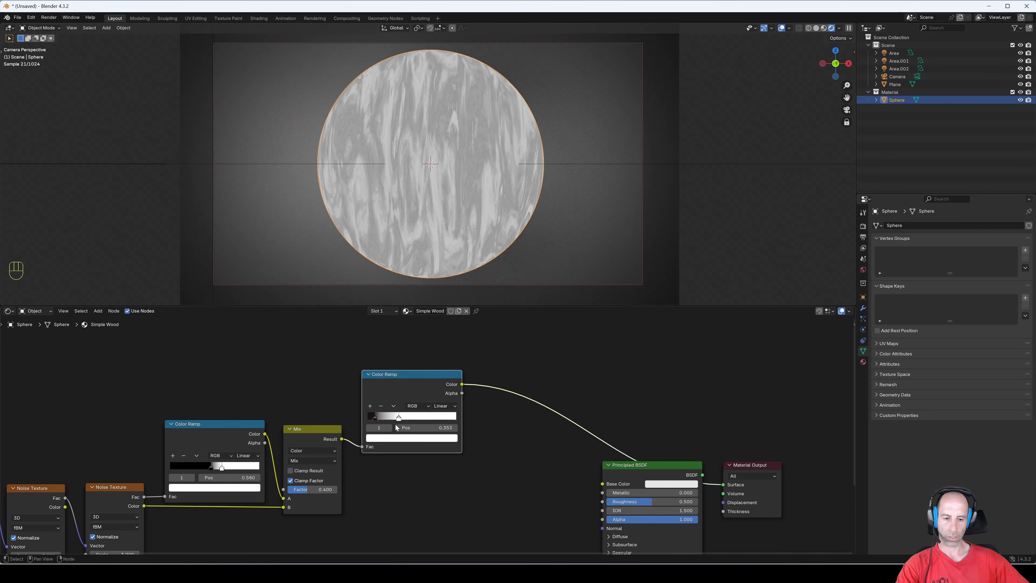
click(400, 439)
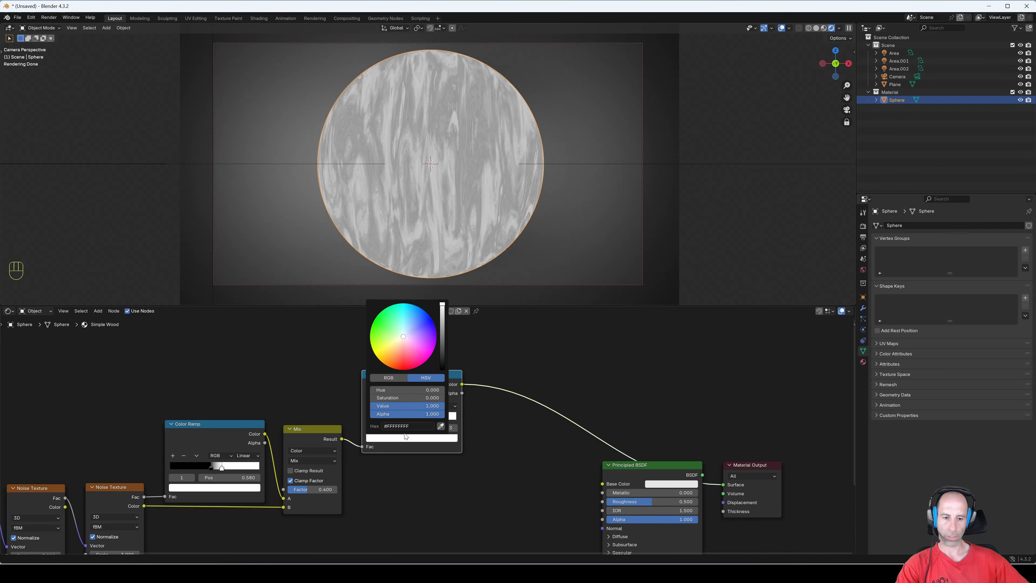
click(395, 354)
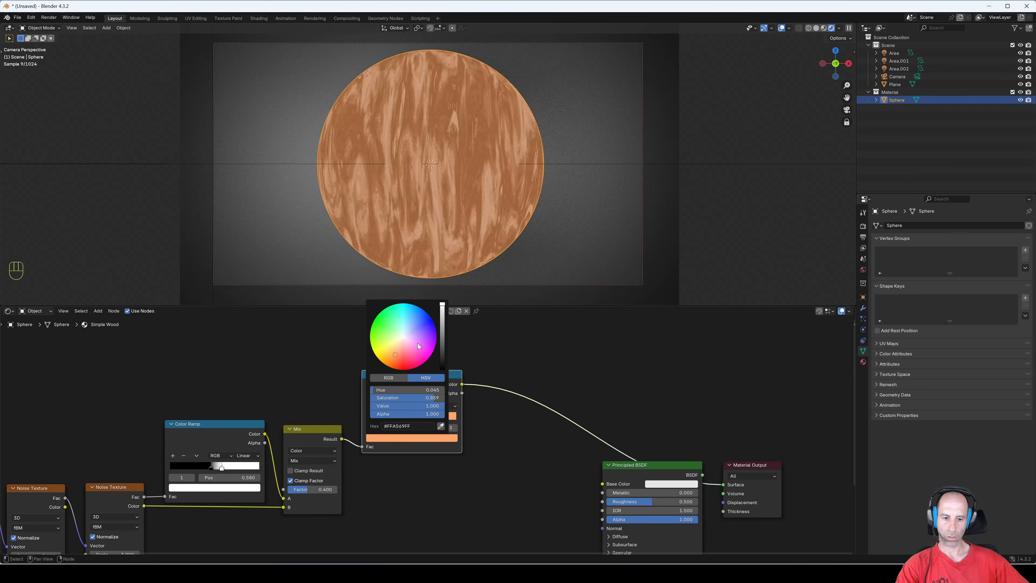
click(444, 319)
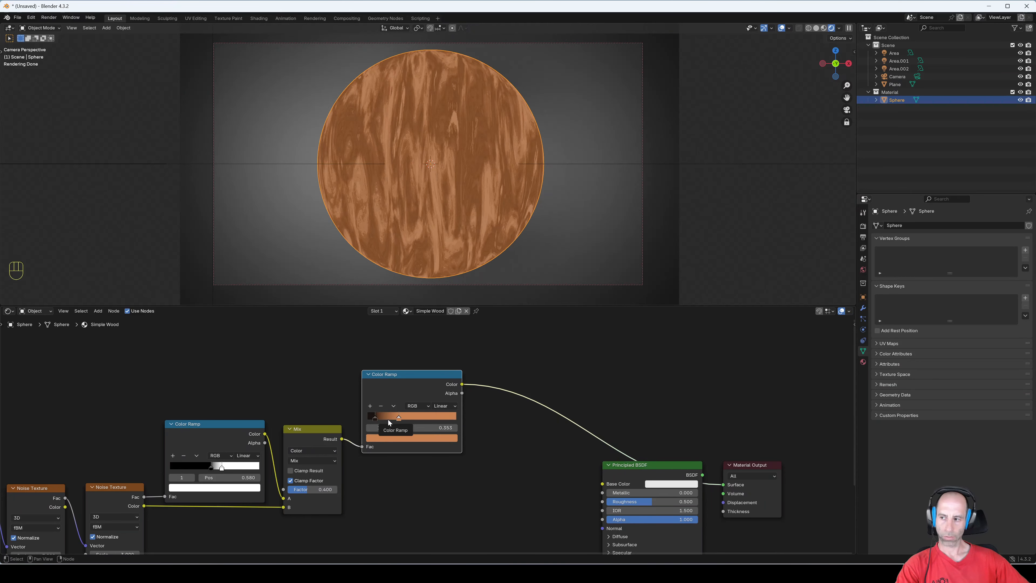
click(399, 418)
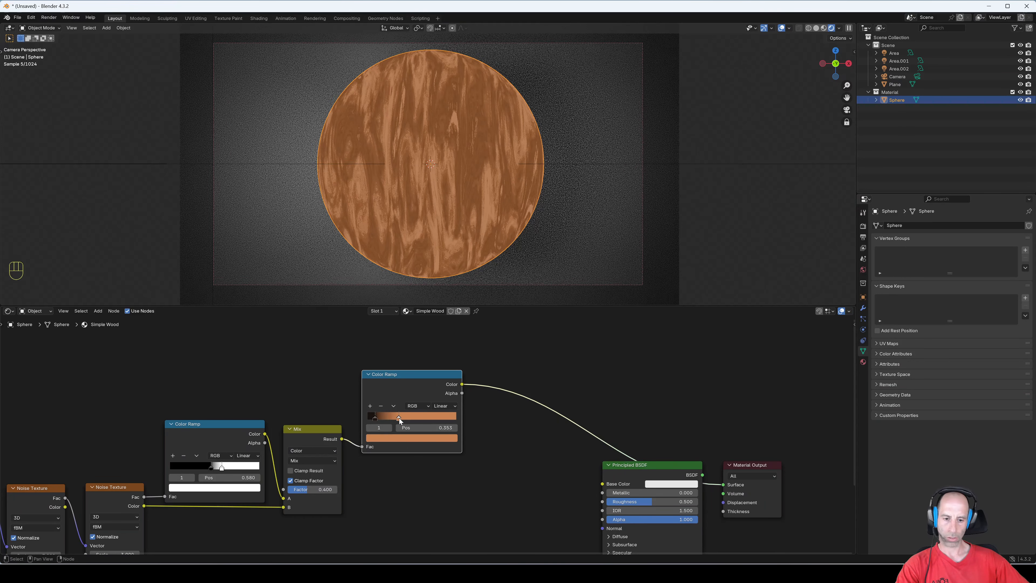
click(402, 437)
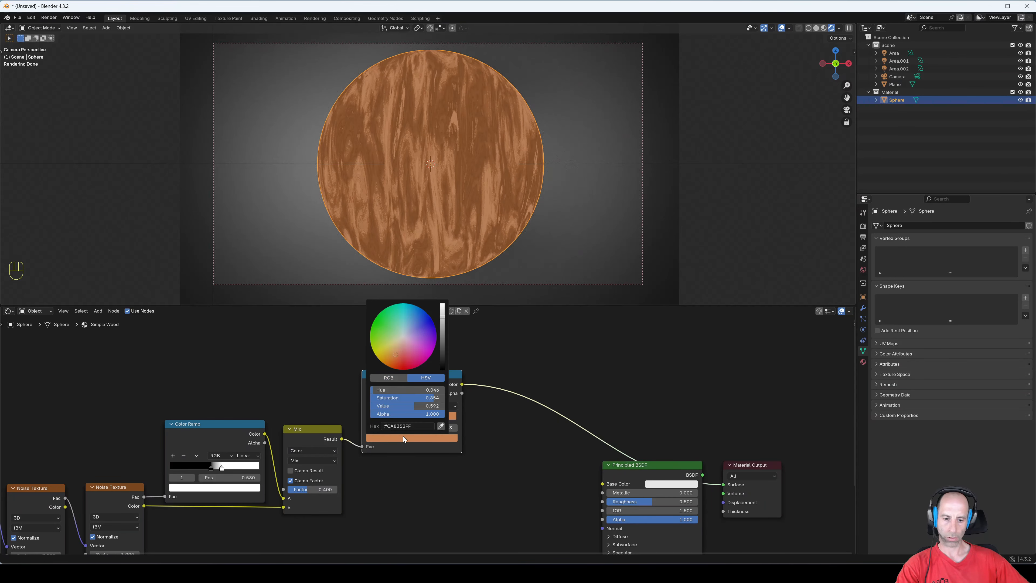
click(397, 350)
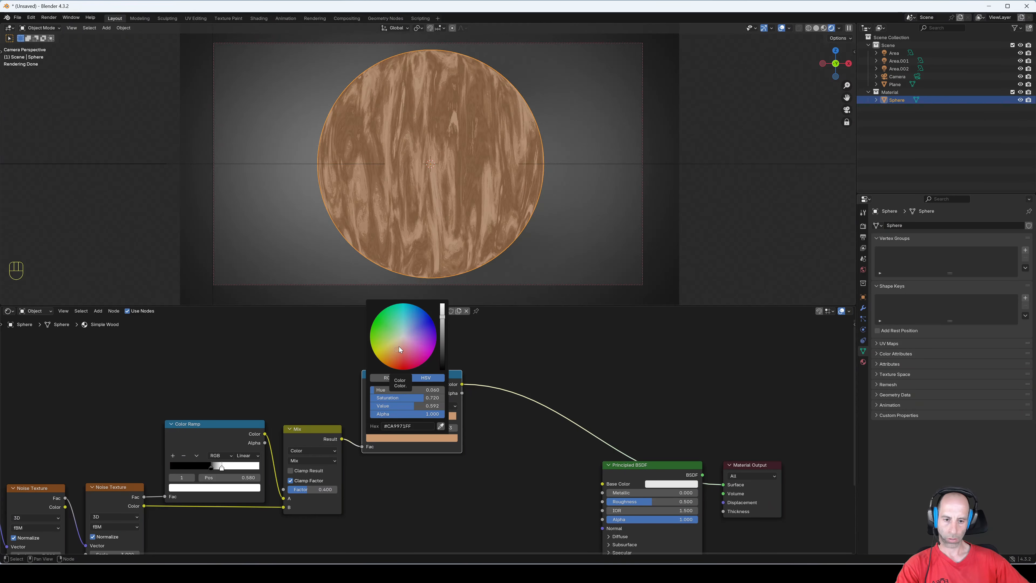
click(399, 346)
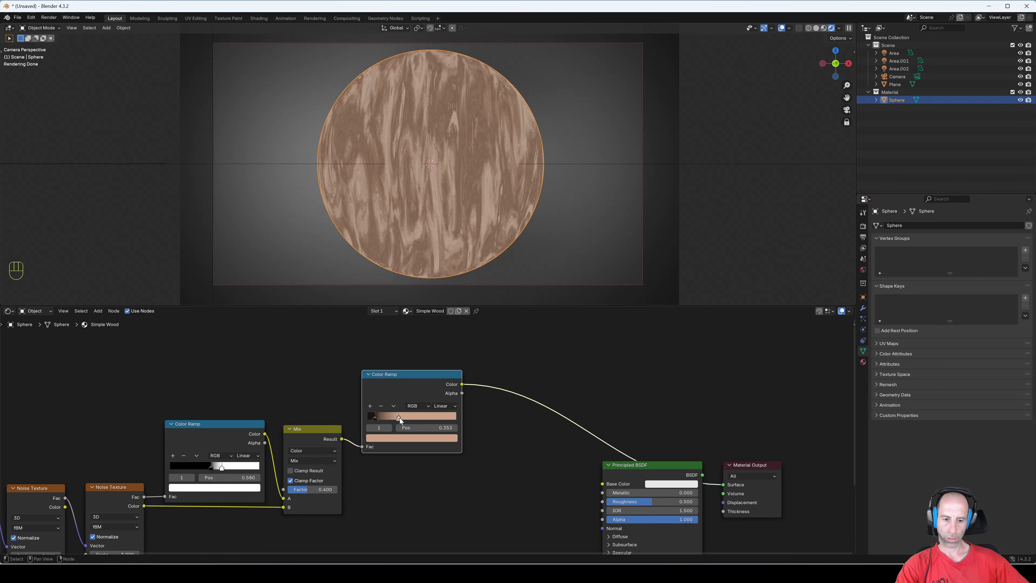
Step: Add a third stop to the second Color Ramp at about 0.748 and colour it a saturated medium brown
click(370, 406)
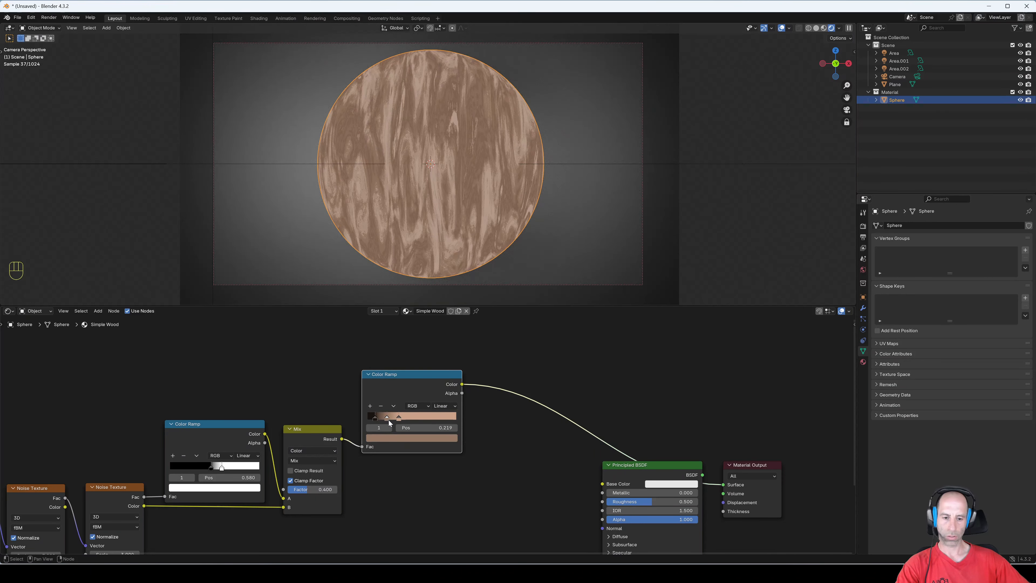
drag(389, 421, 424, 422)
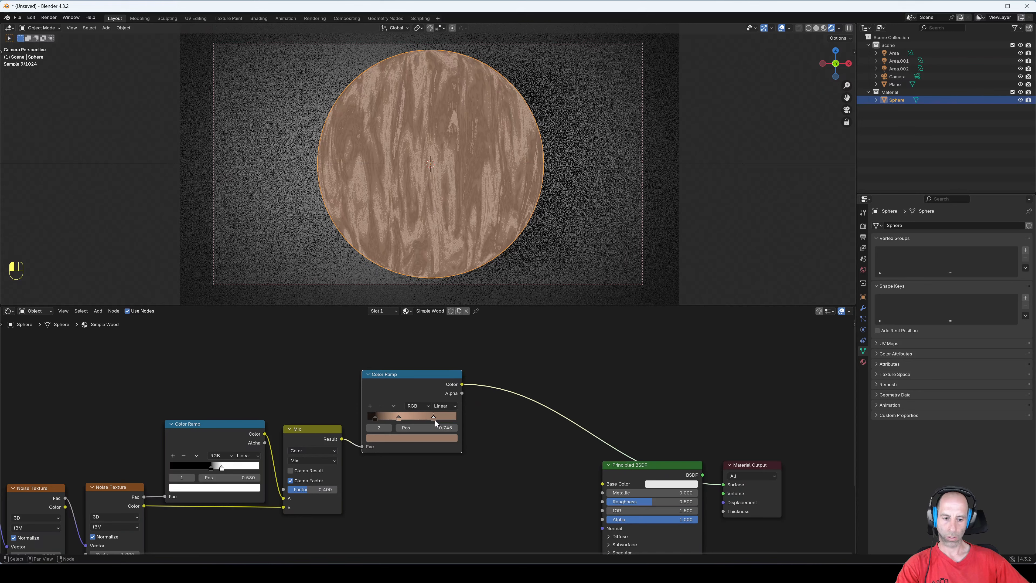
click(420, 438)
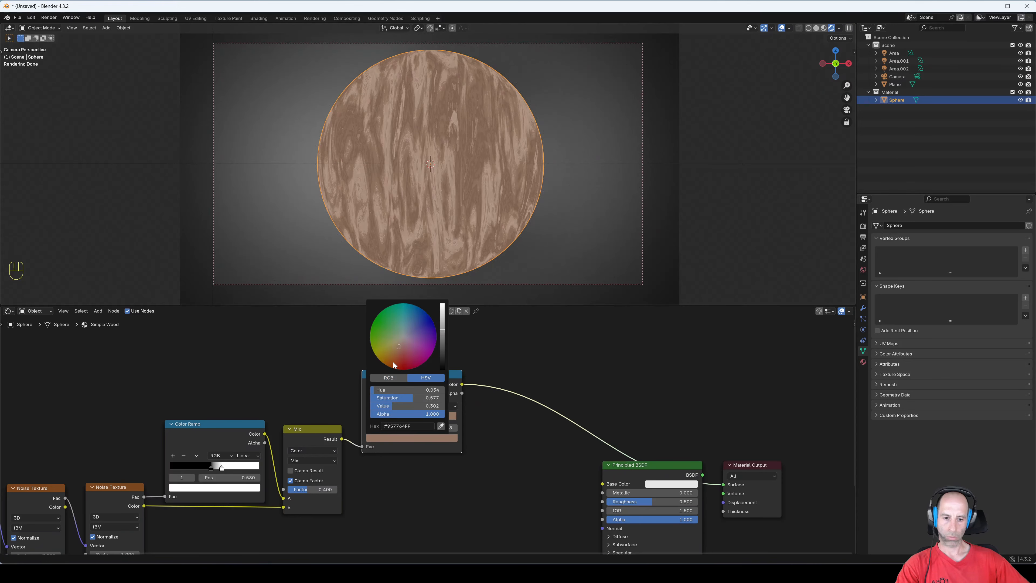
click(395, 352)
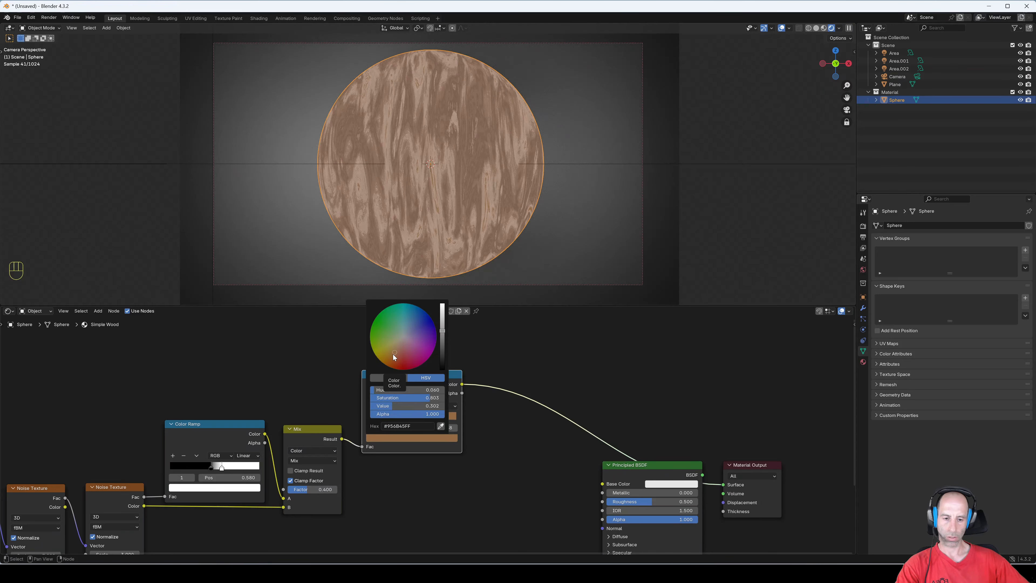
click(393, 354)
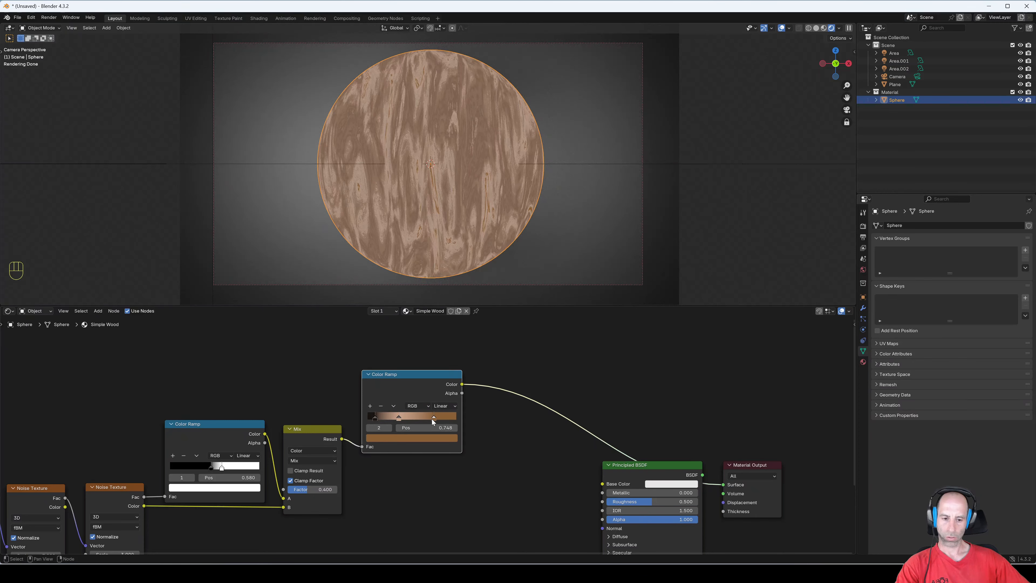
Step: Shift the second Color Ramp's dark, tan and brown stops to about 0.139, 0.381 and 0.799, and nudge the node up slightly
drag(433, 418, 438, 419)
drag(376, 418, 401, 419)
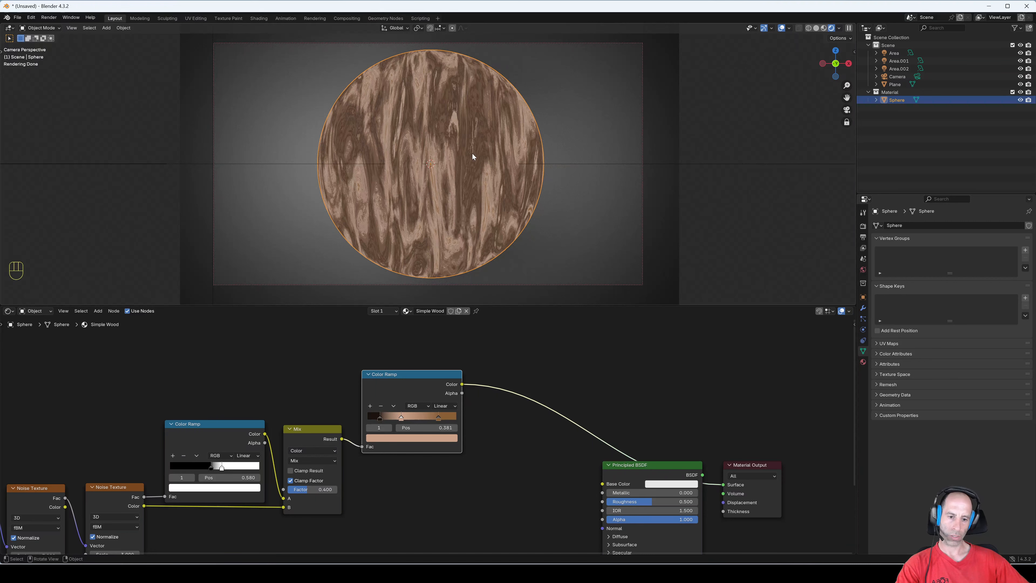
drag(422, 374, 430, 366)
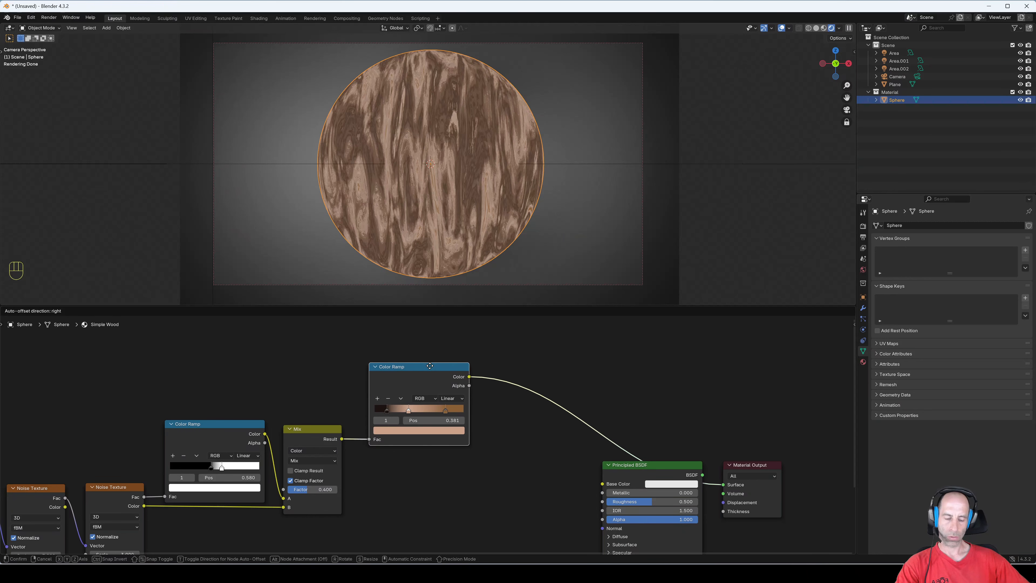
Step: Review the position and colour value of each of the three stops in the second Color Ramp
click(388, 411)
click(406, 429)
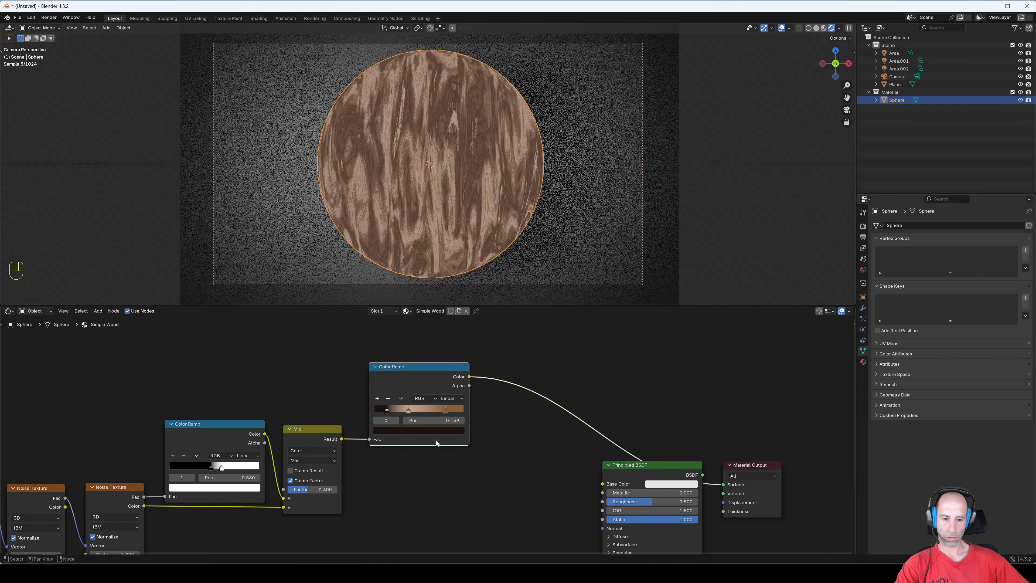
click(409, 411)
click(413, 432)
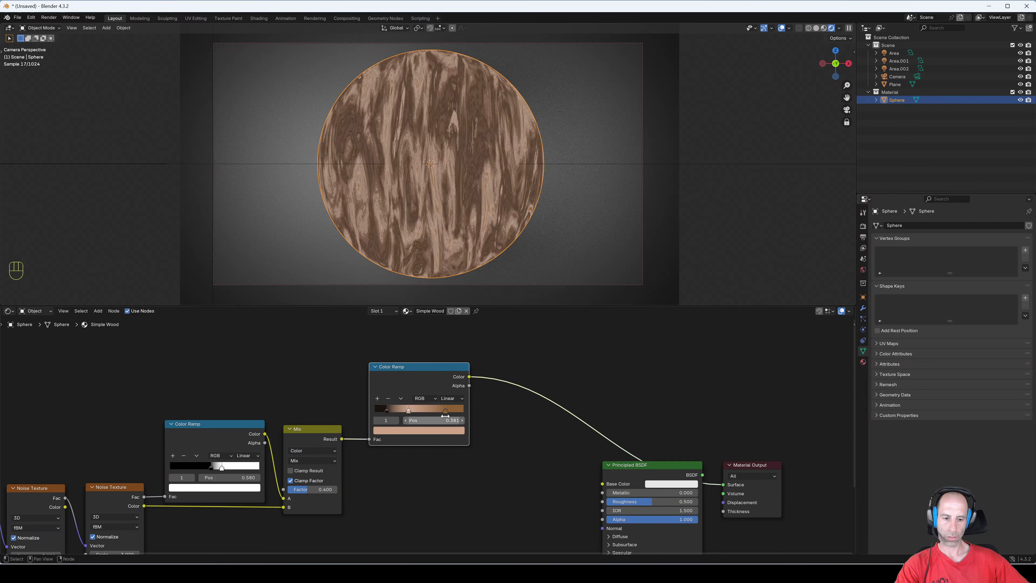
click(445, 411)
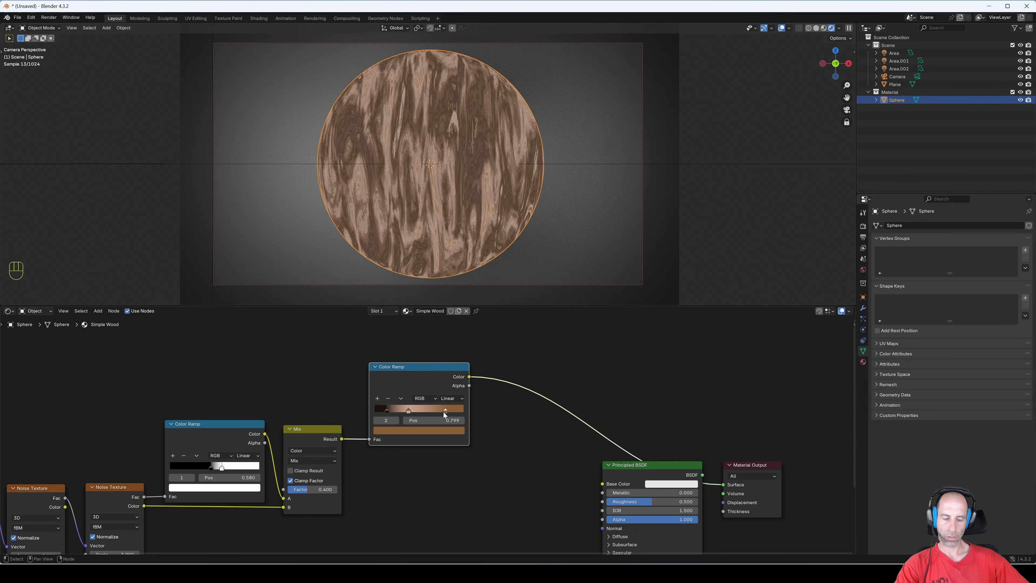
click(434, 431)
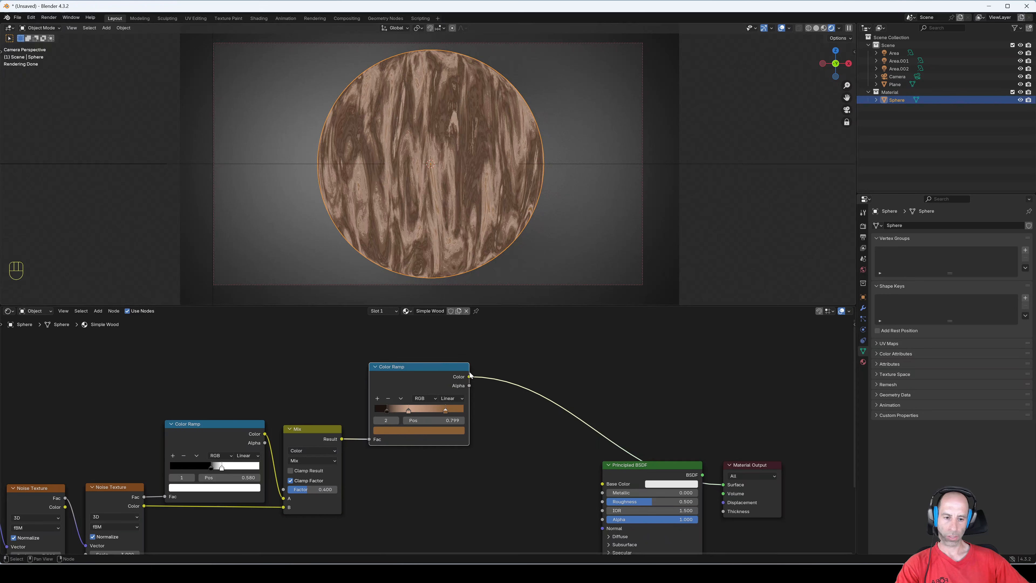
Step: Feed the brown Color Ramp's colour into the Principled BSDF's Base Color, restore the shader to the output, and move both shader nodes closer
drag(470, 377, 597, 484)
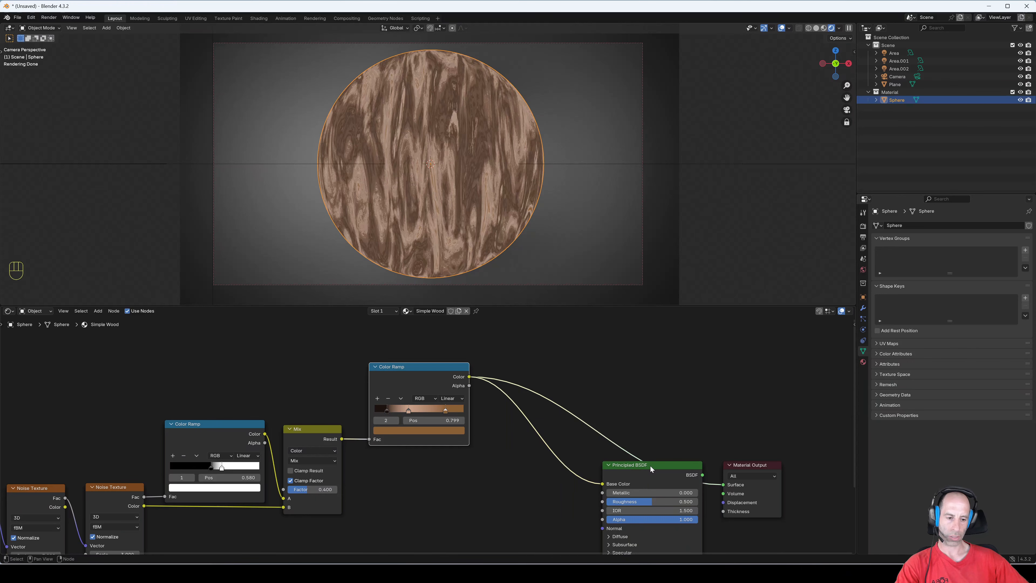
ctrl+shift+click(650, 465)
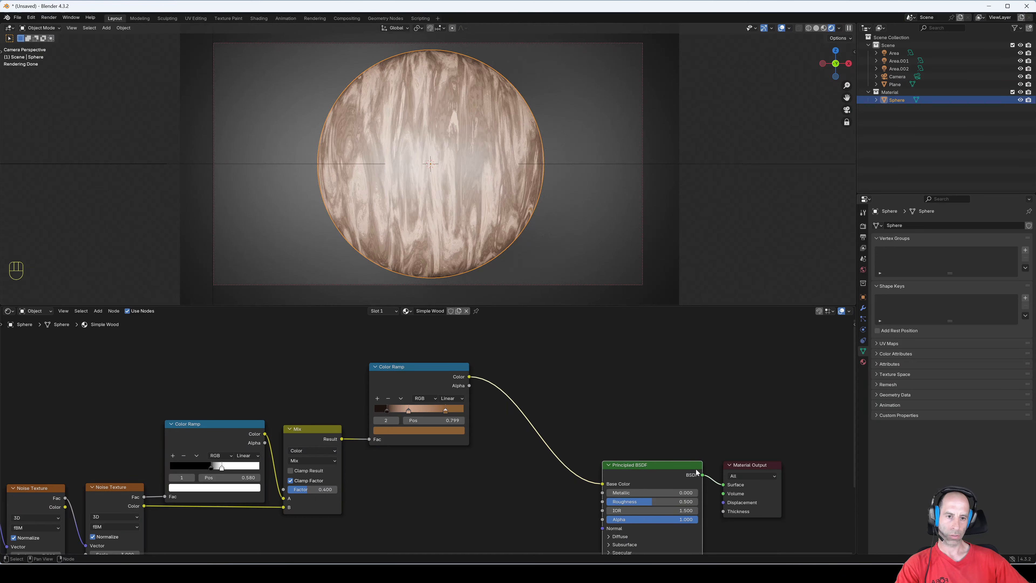
drag(657, 443, 622, 468)
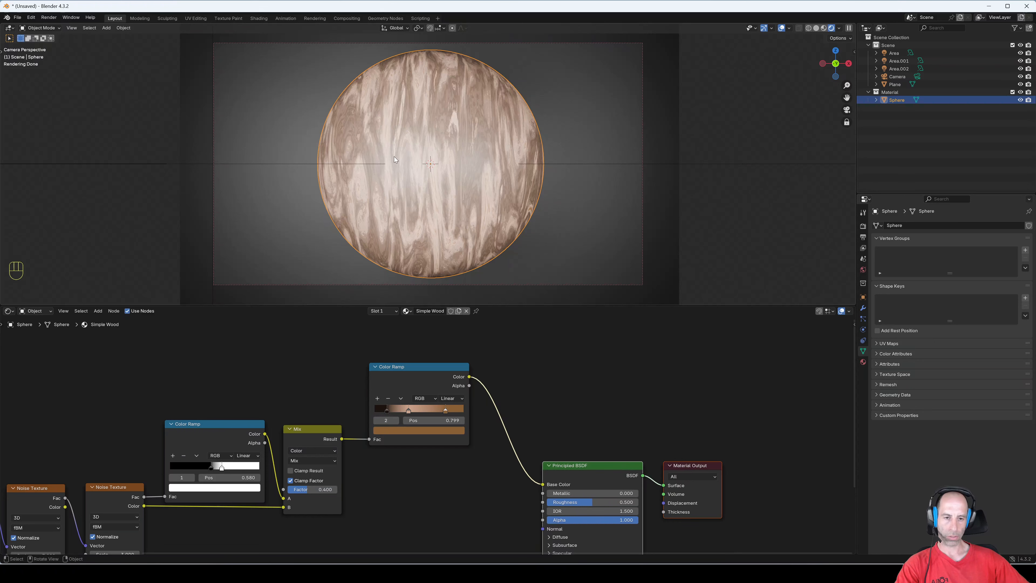
Step: Duplicate the black-and-white Color Ramp below the brown one, driven by the Mix result and feeding the Principled BSDF's Roughness
middle_drag(472, 498, 481, 449)
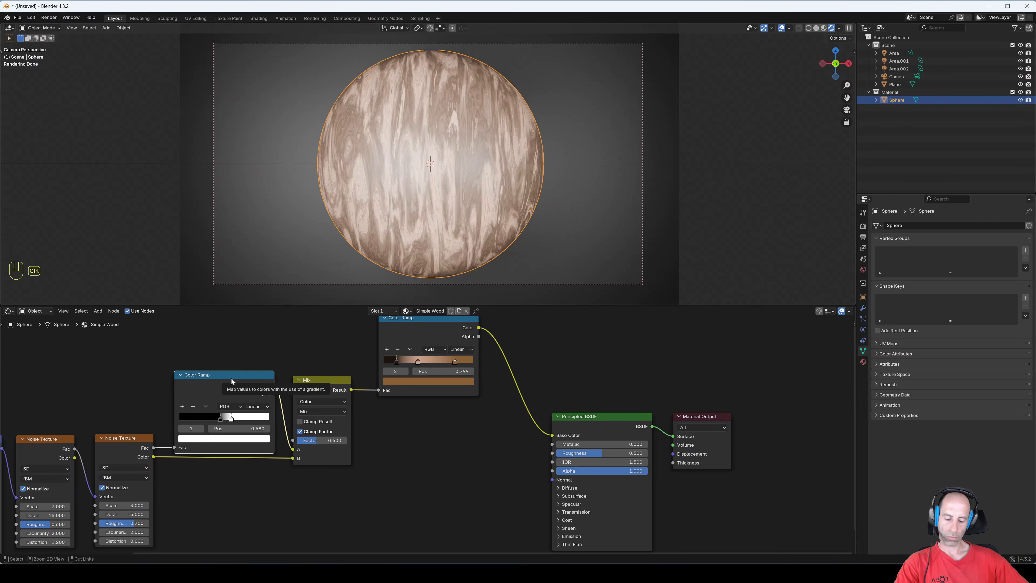
key(shift+d)
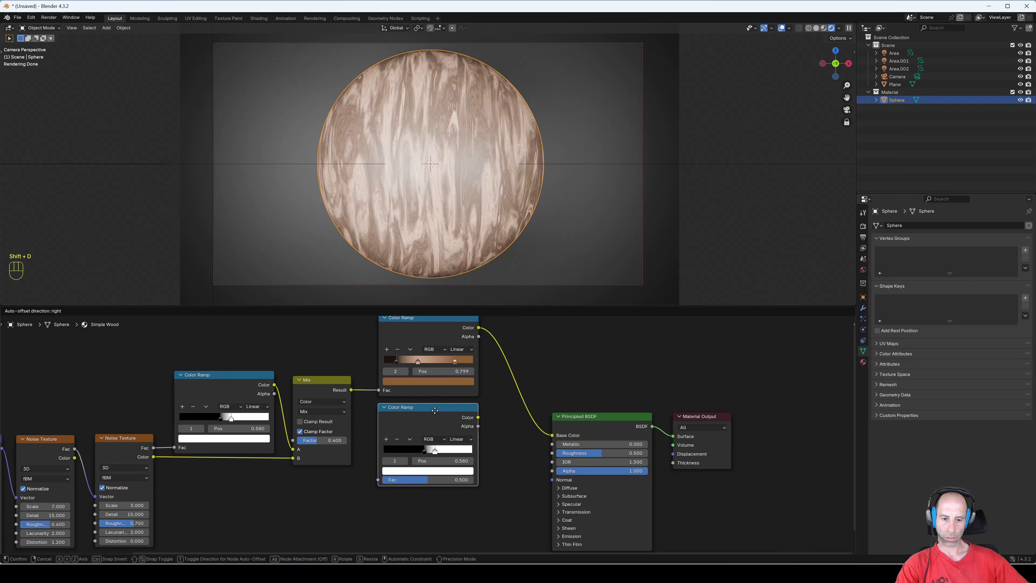
click(436, 408)
drag(351, 390, 378, 477)
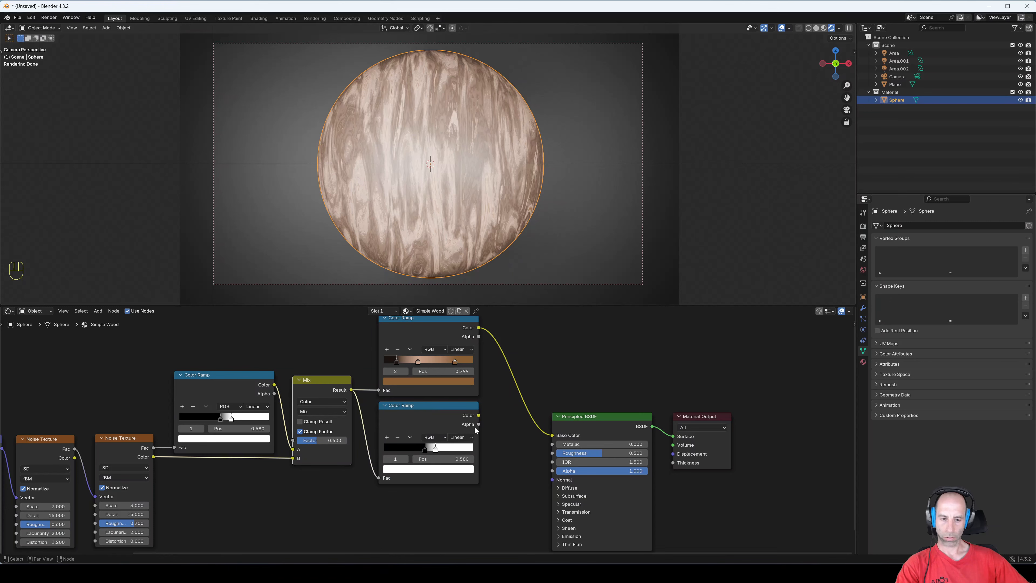
drag(479, 415, 553, 453)
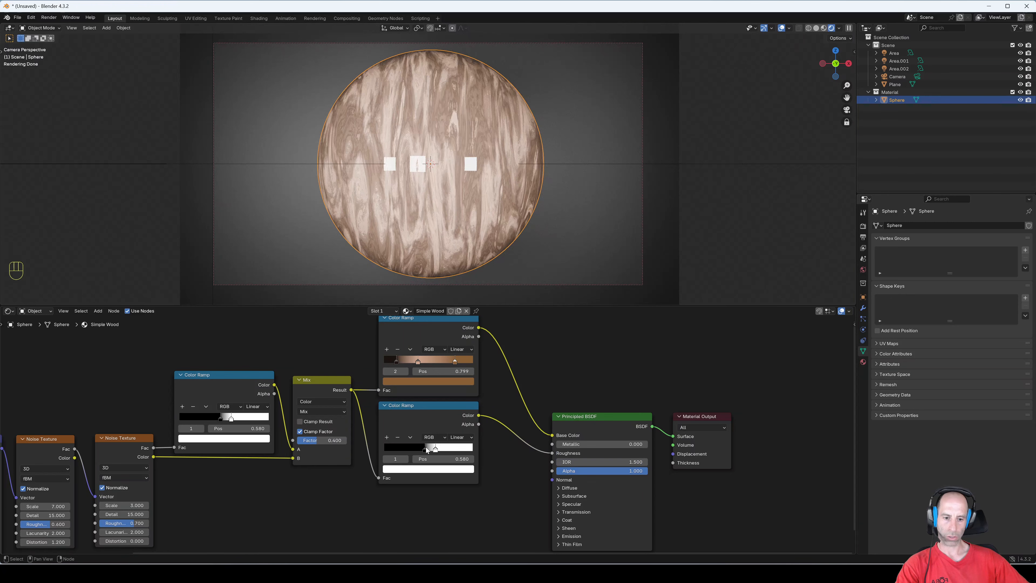
Step: Move the roughness Color Ramp's black stop to about 0.106 and white stop to about 0.396, previewing its output on the sphere
ctrl+shift+click(448, 409)
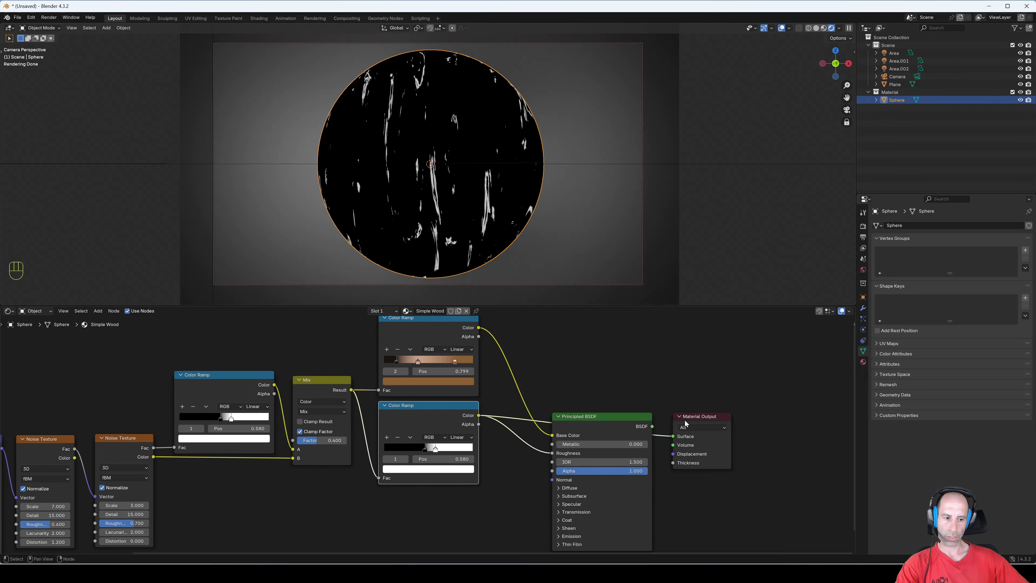
ctrl+shift+click(603, 426)
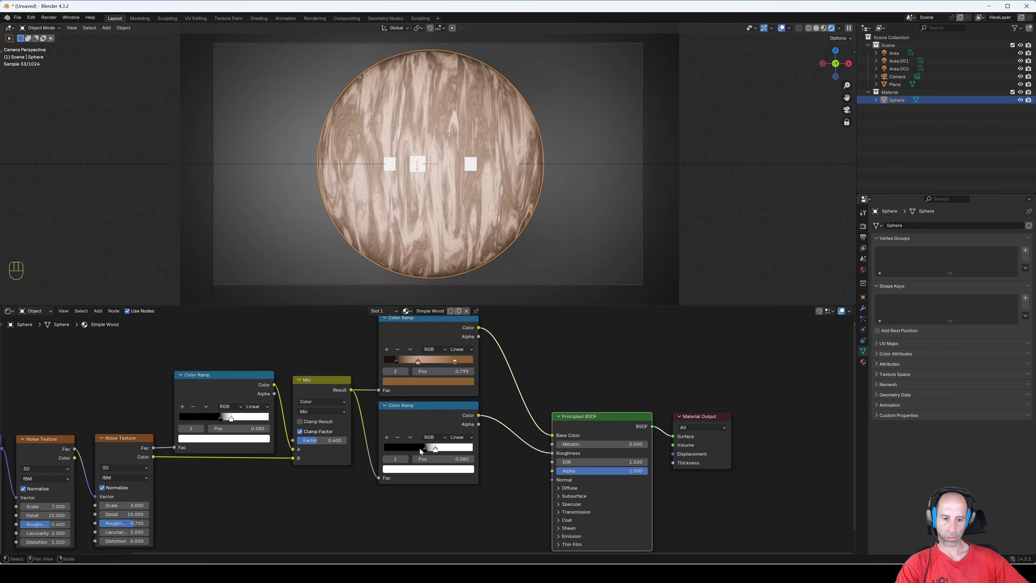
drag(423, 449, 394, 456)
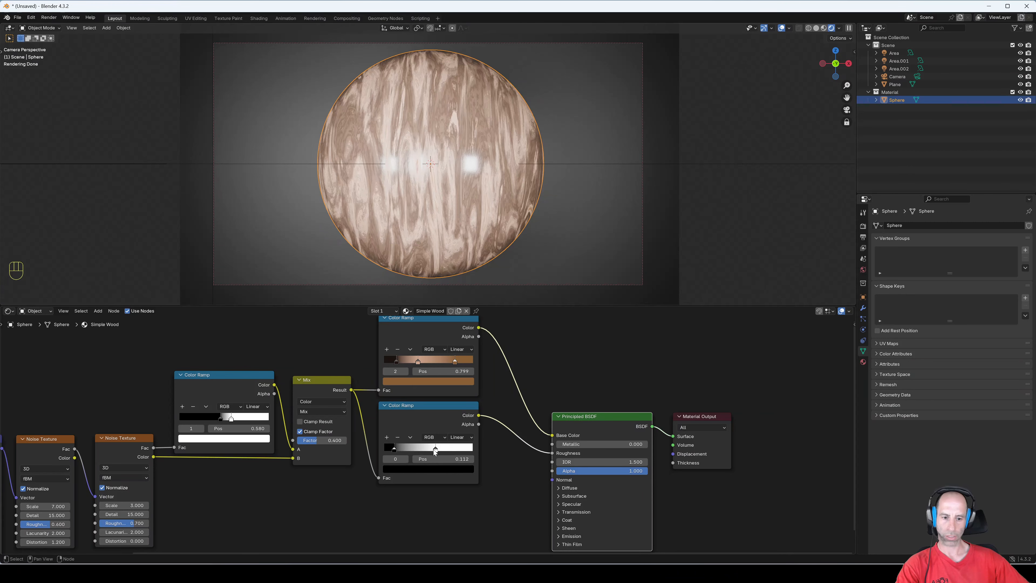
drag(435, 451, 418, 452)
ctrl+shift+click(428, 406)
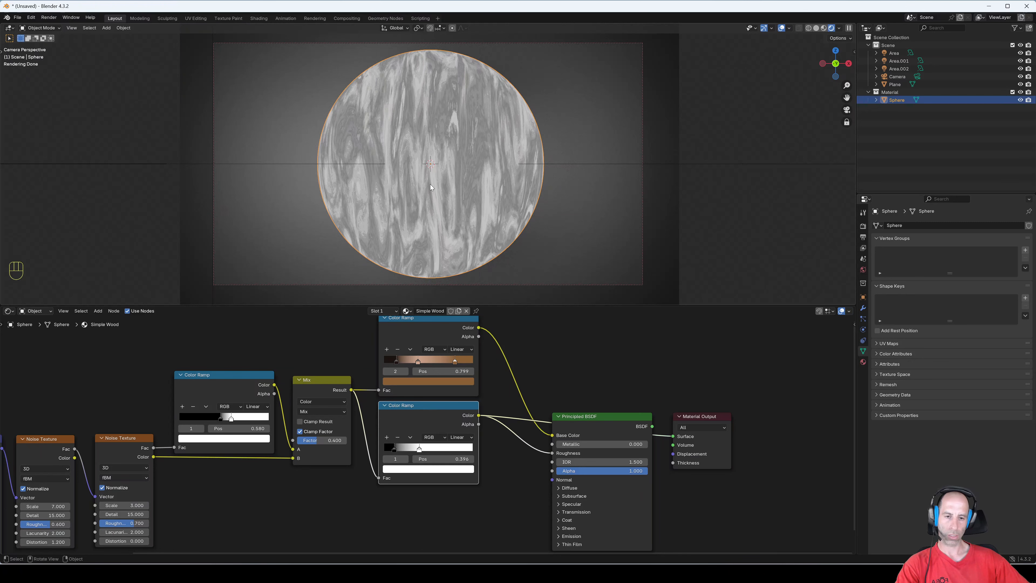
ctrl+shift+click(426, 406)
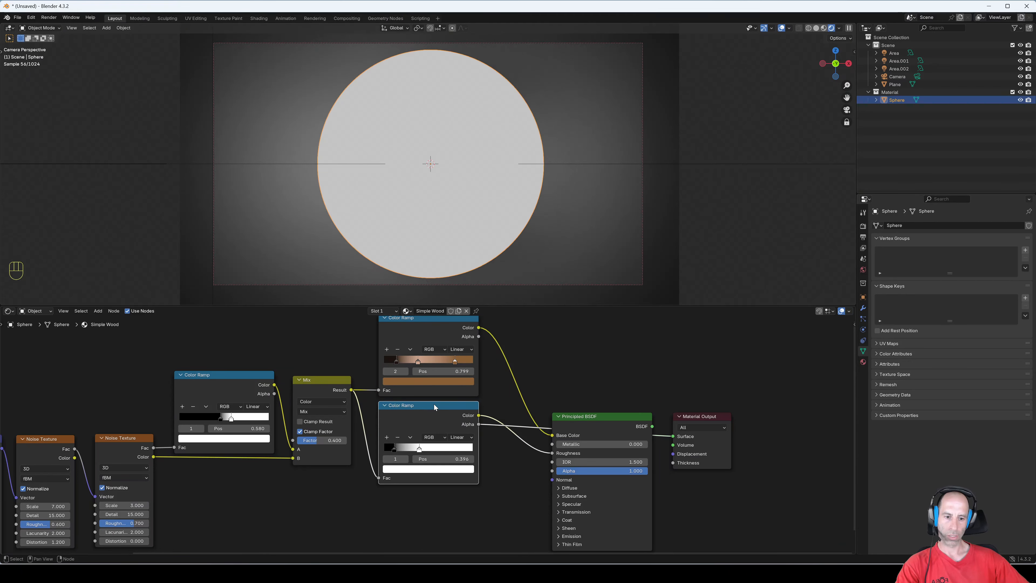
click(394, 450)
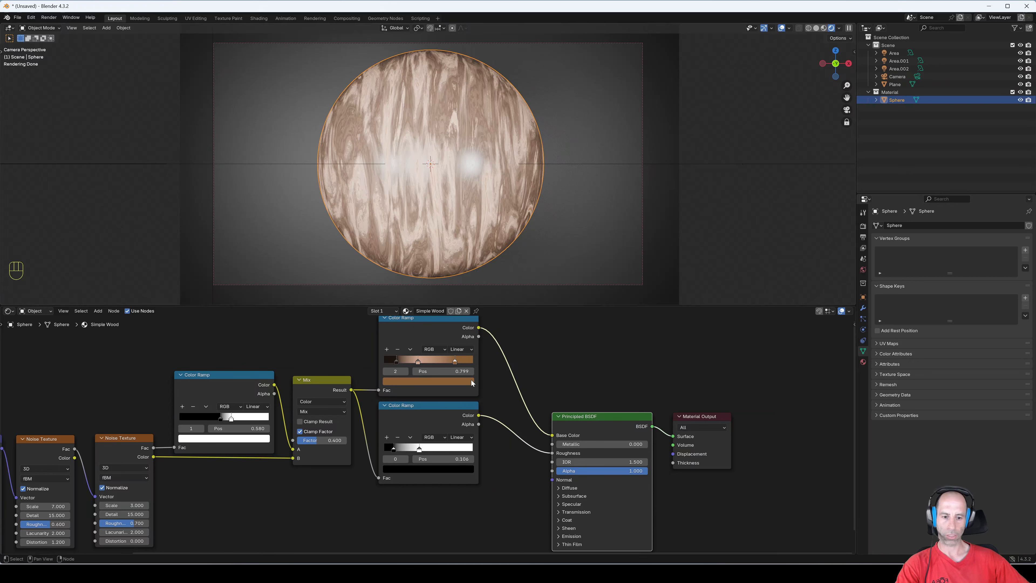
Step: Examine the sphere's wood grain and light reflections up close from outside the camera view
click(435, 506)
key(shift)
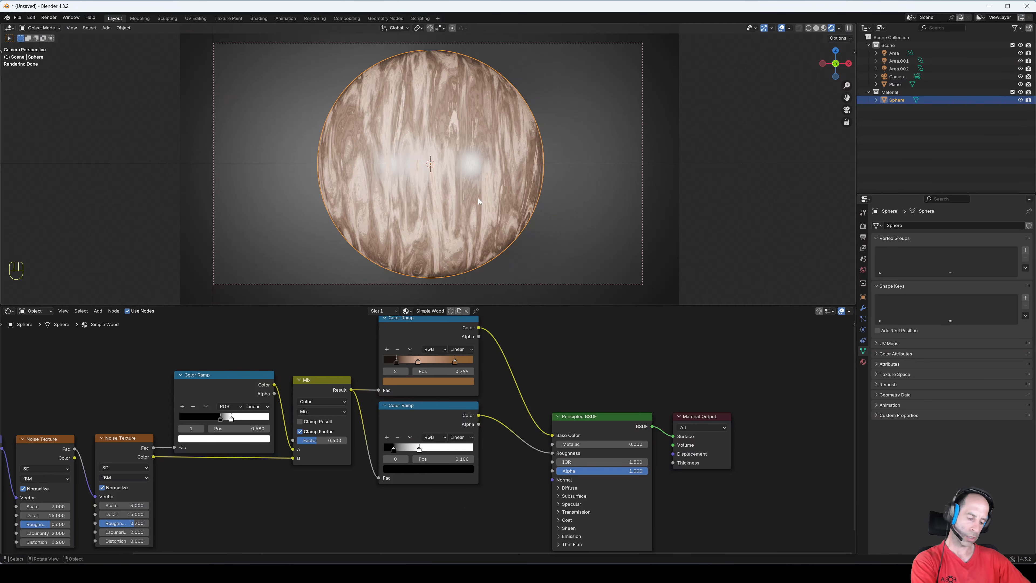
key(KP_0)
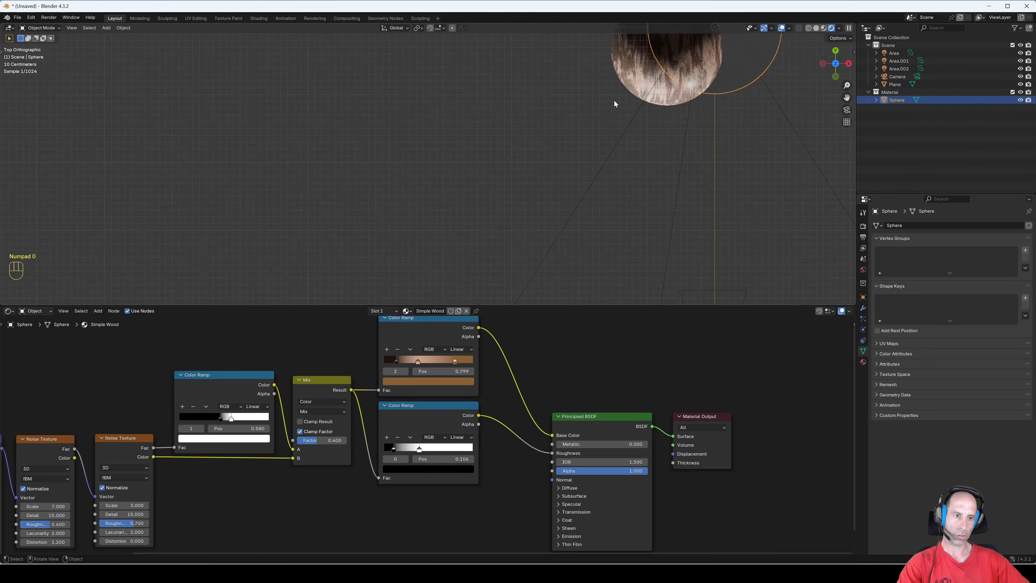
scroll(614, 101, up, 2)
shift+middle_drag(740, 119, 383, 236)
scroll(527, 151, up, 2)
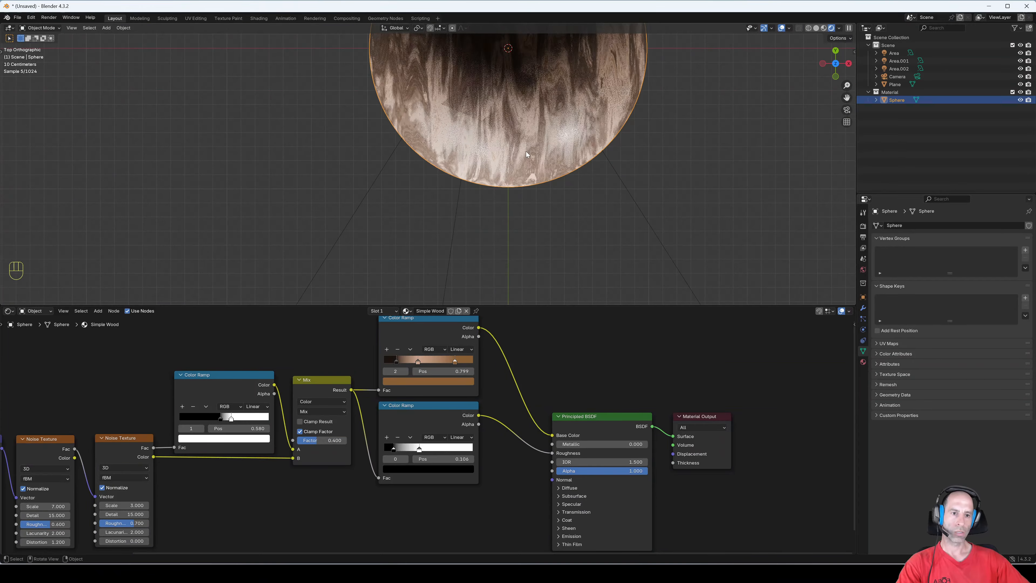
middle_drag(584, 191, 576, 250)
scroll(573, 252, up, 2)
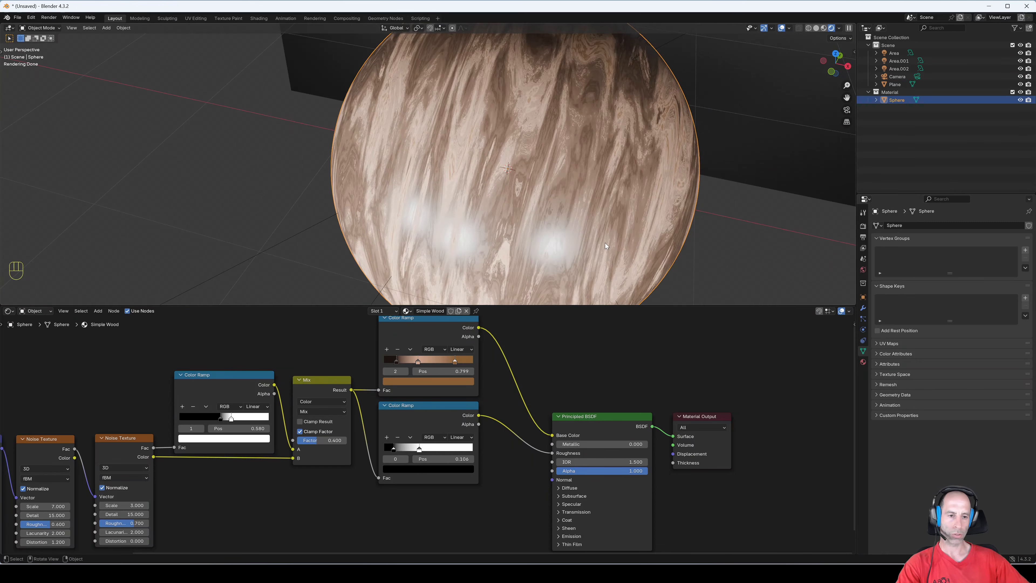
scroll(605, 242, up, 1)
shift+middle_drag(606, 243, 577, 157)
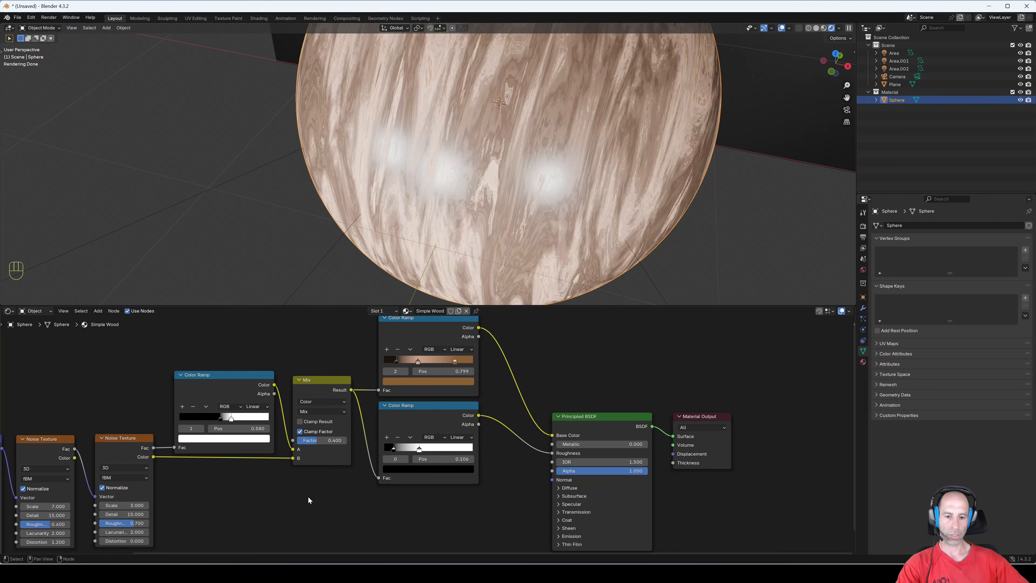
Step: Add a Bump node below the roughness Color Ramp and connect the Mix result to its Height input
key(shift)
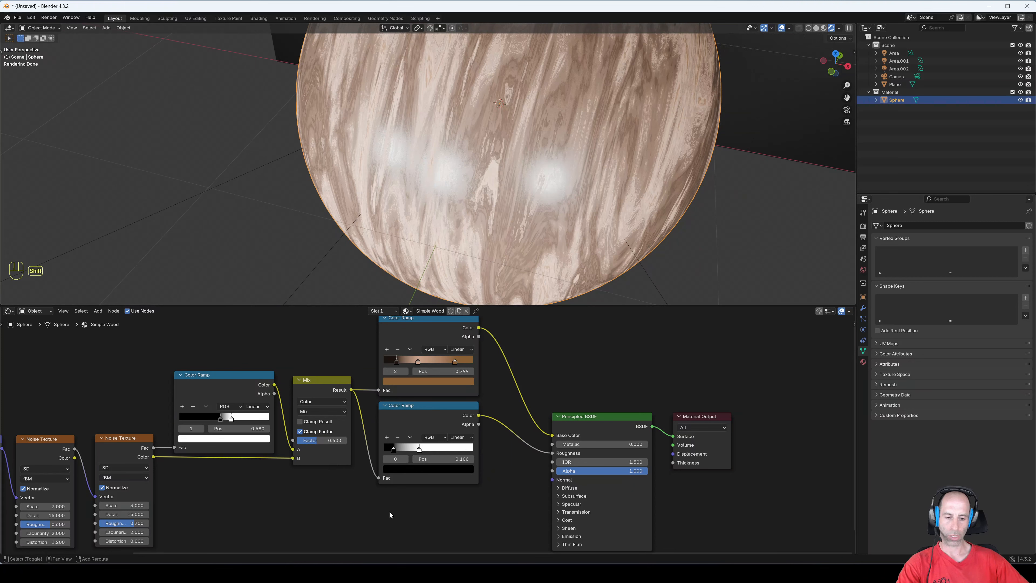
key(shift+a)
mouse_move(389, 511)
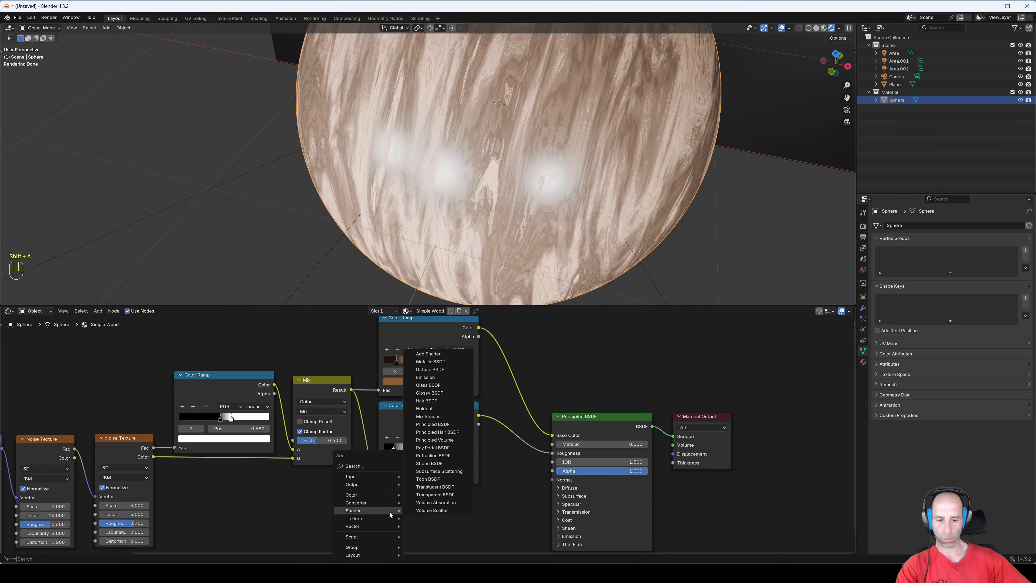
mouse_move(358, 526)
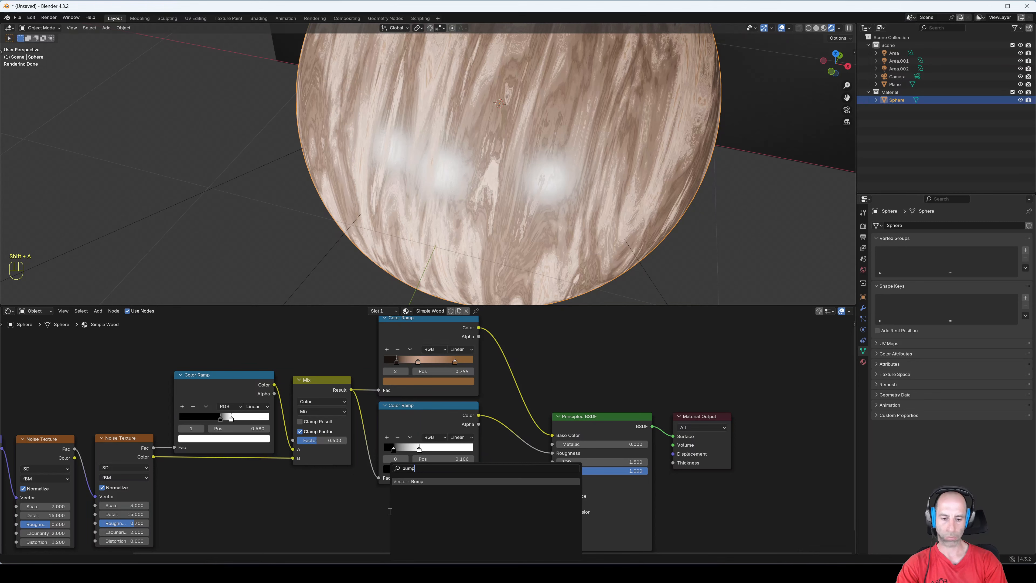
click(416, 518)
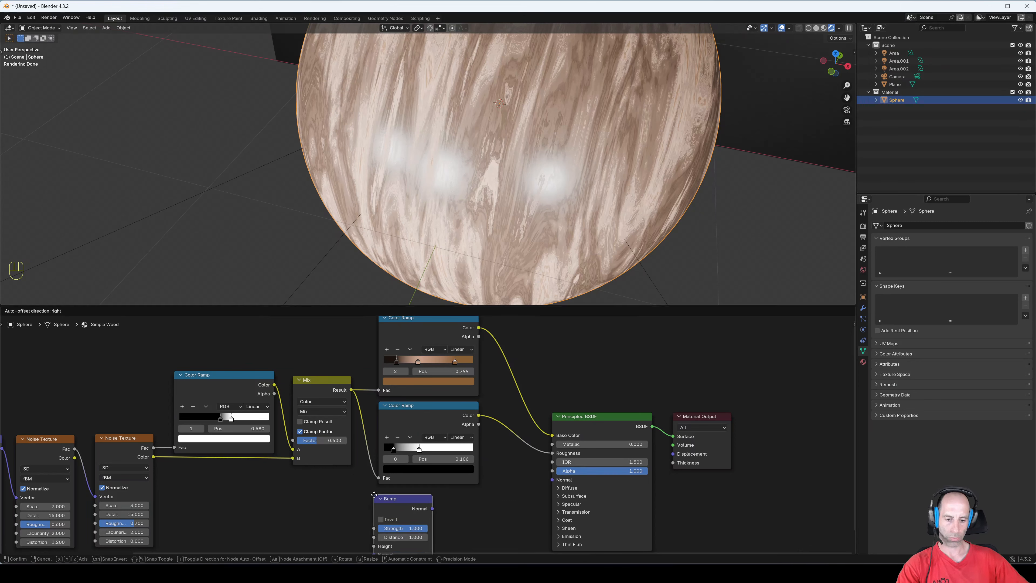
click(377, 493)
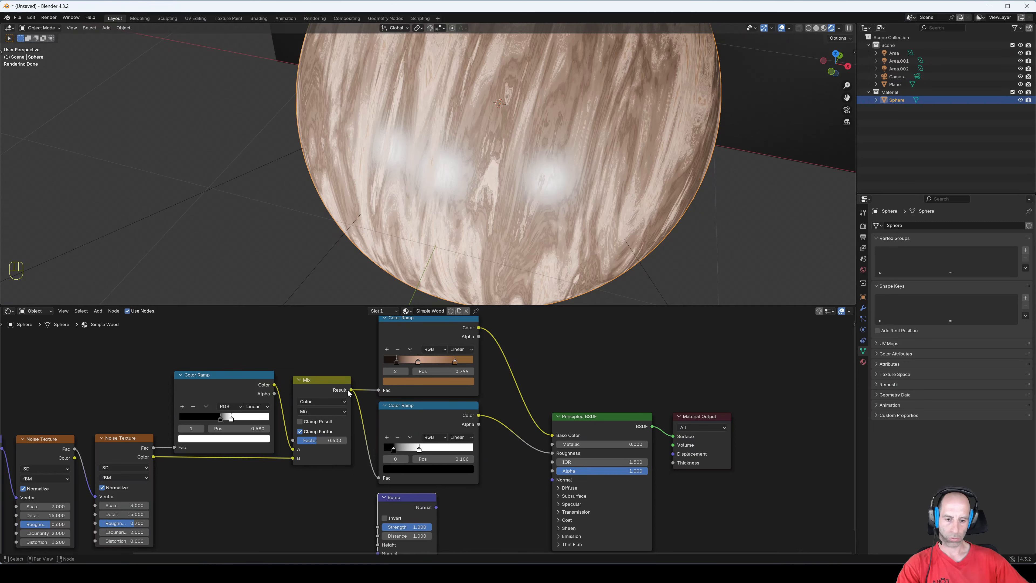
drag(351, 390, 376, 466)
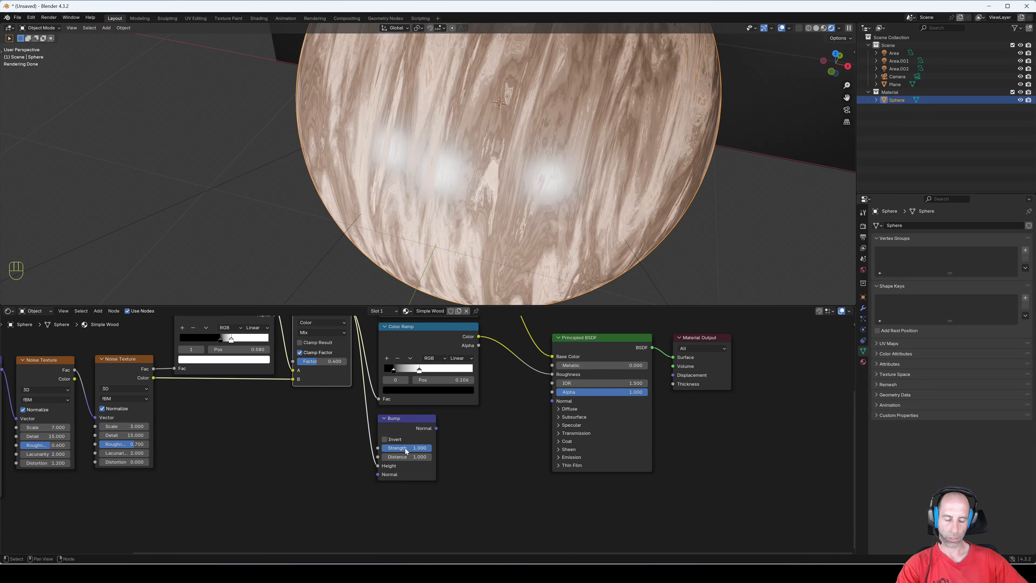
Step: Preview the Bump node's output directly on the sphere and set its Strength to 0.2
drag(436, 428, 552, 400)
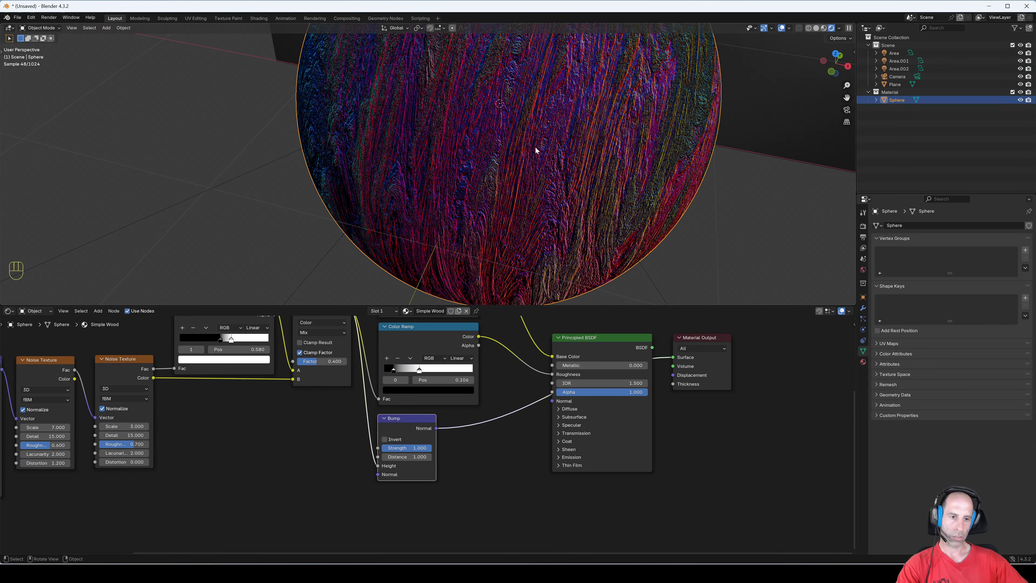
scroll(536, 150, up, 2)
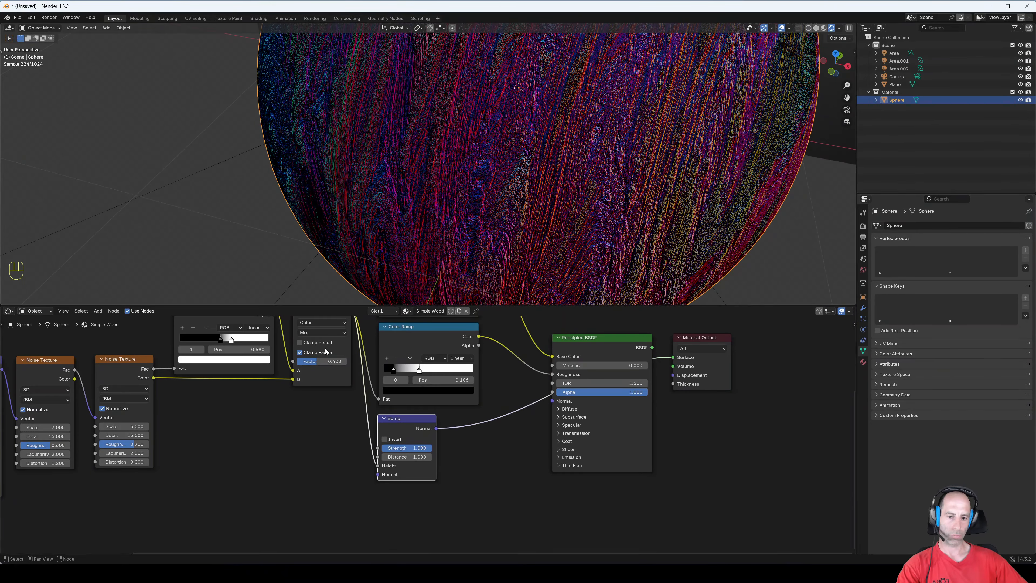
click(399, 448)
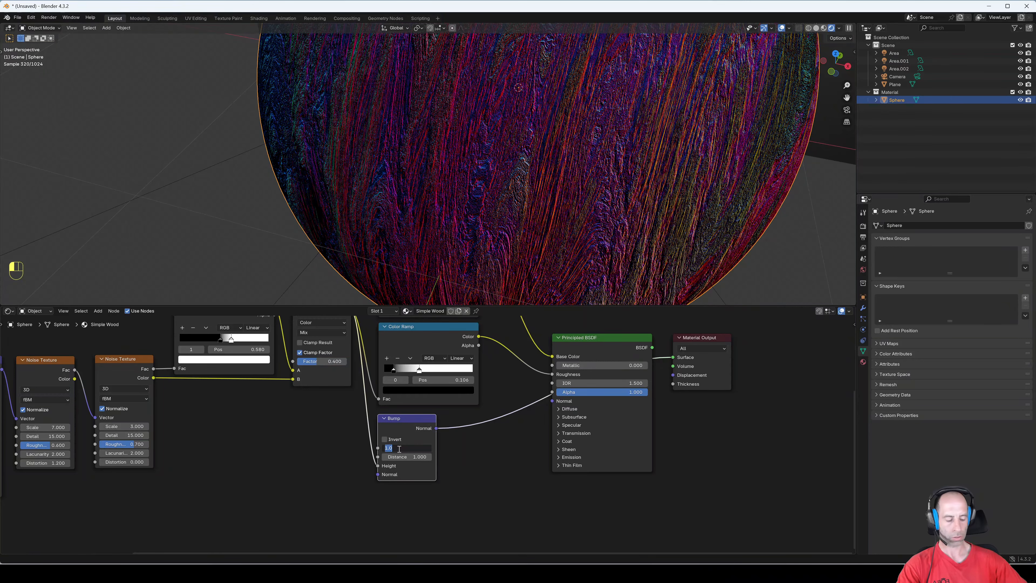
text(0.2)
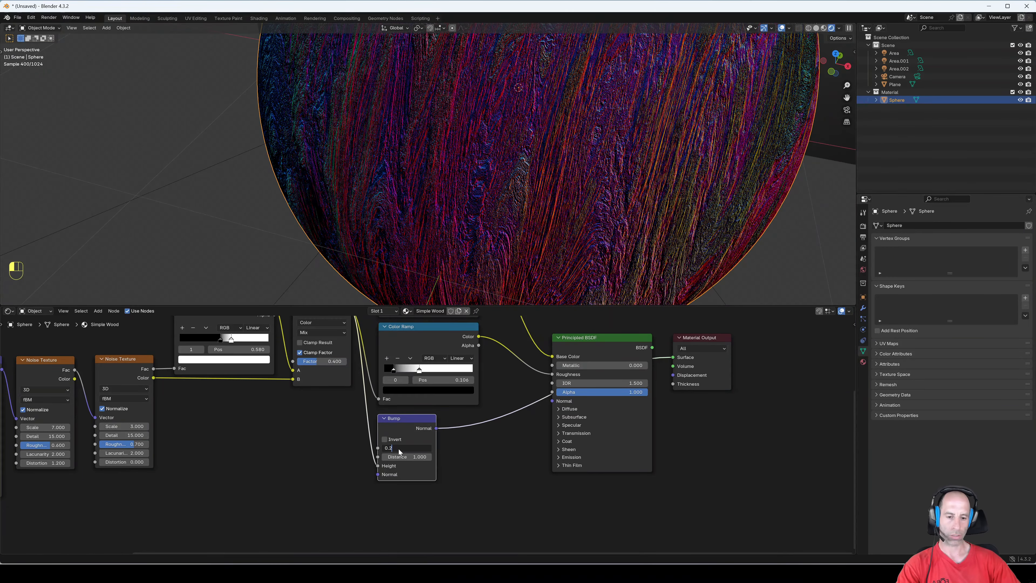
key(Return)
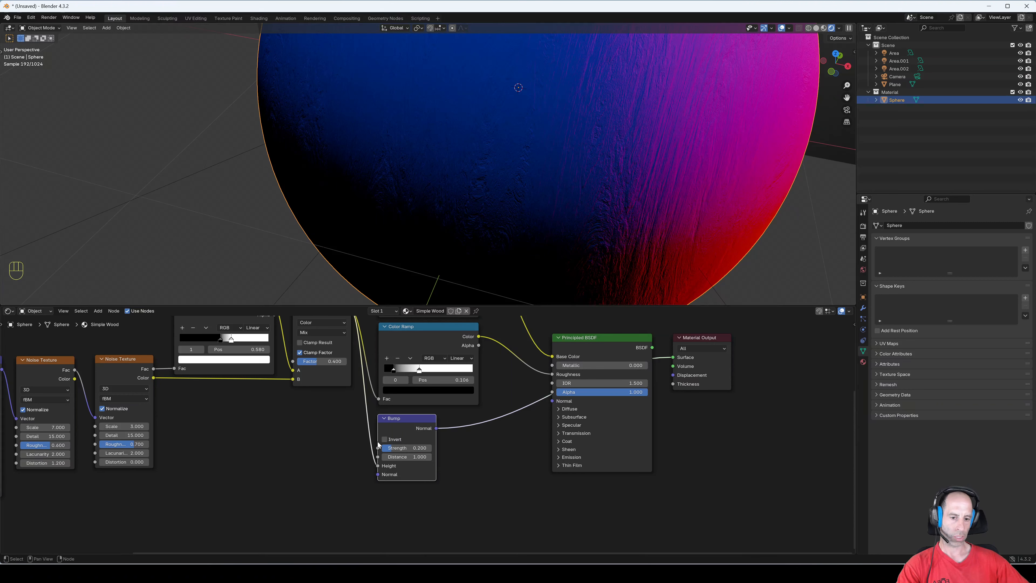
Step: Try a Strength of 0.1 on the Bump node, and set it back to 0.2
double_click(404, 448)
text(0)
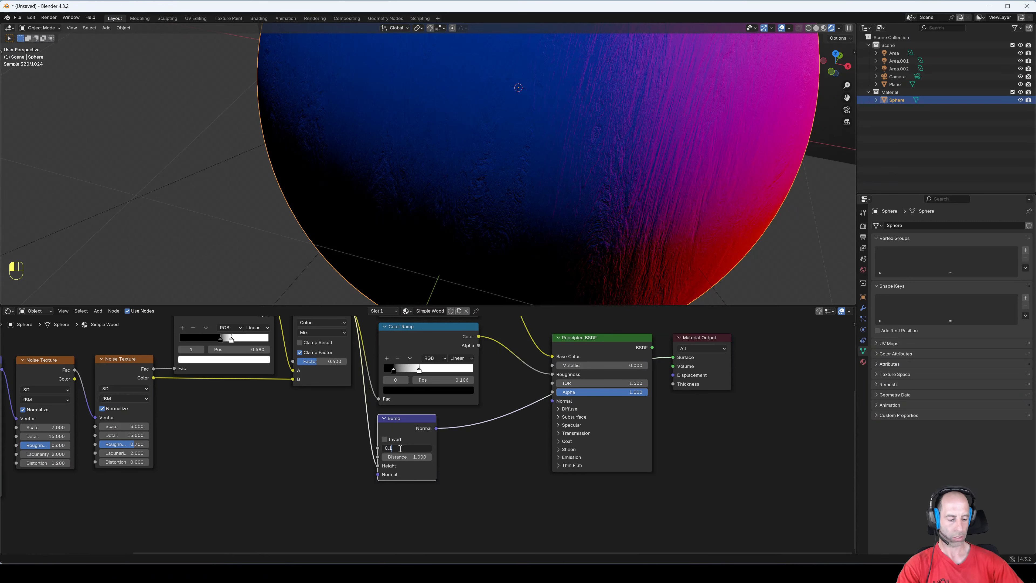
text(.1)
key(Return)
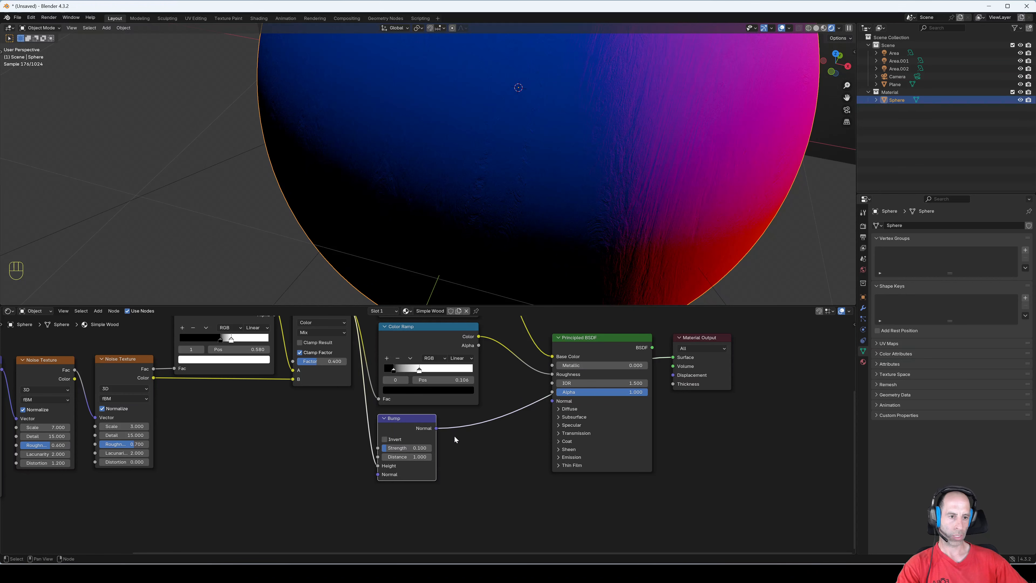
click(414, 447)
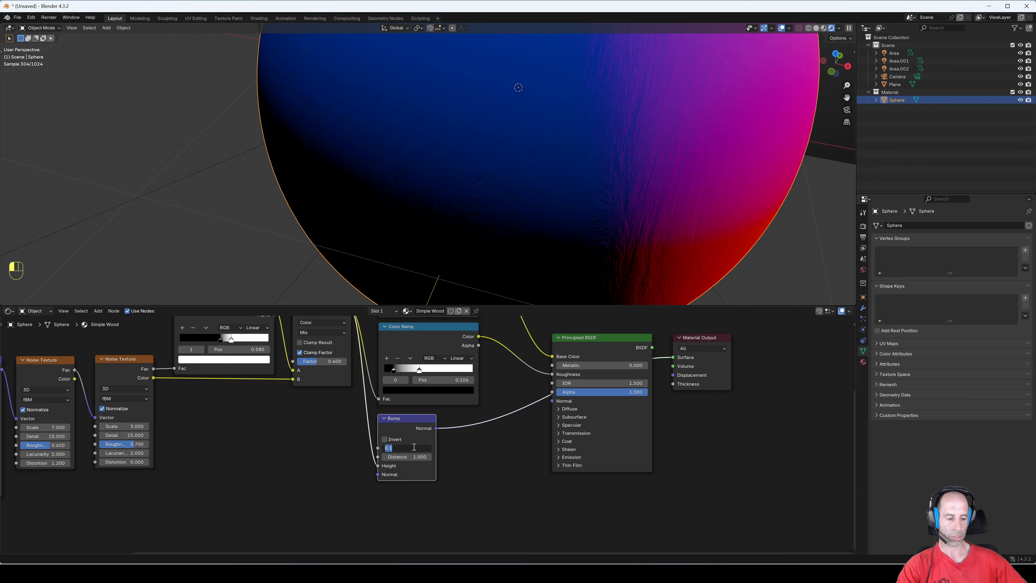
text(0.2)
key(Return)
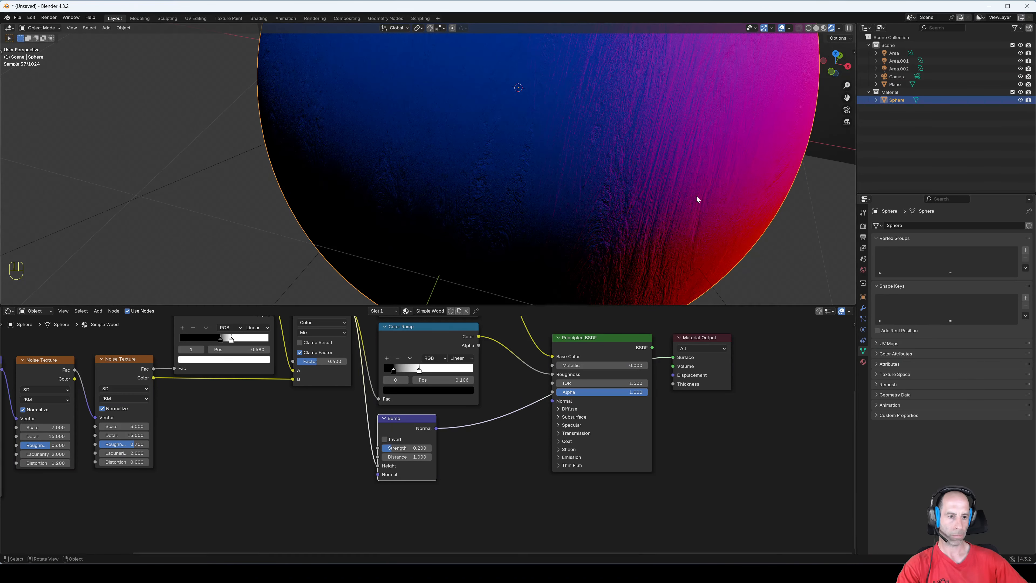
Step: Connect the Bump node's Normal output to the Principled BSDF's Normal input and restore the shader to the Material Output's Surface
drag(436, 427, 552, 400)
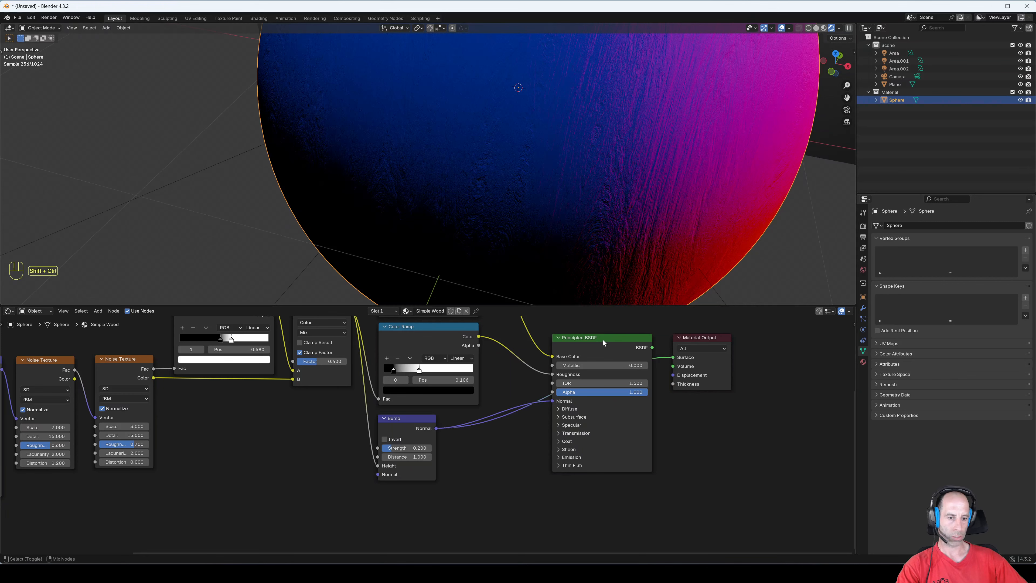
ctrl+shift+click(603, 339)
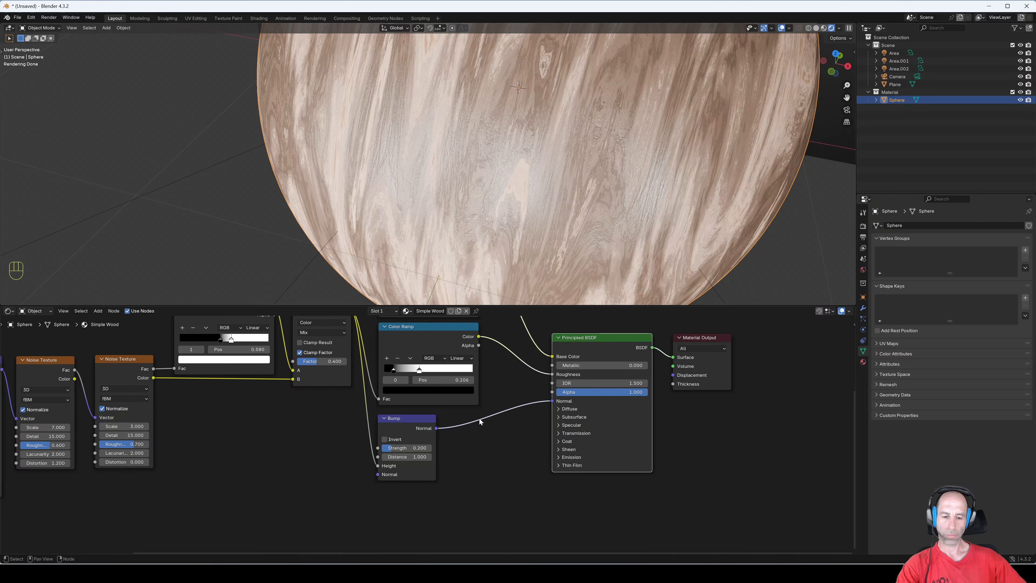
Step: Frame the complete node tree and view the sphere through the scene camera
scroll(478, 450, down, 3)
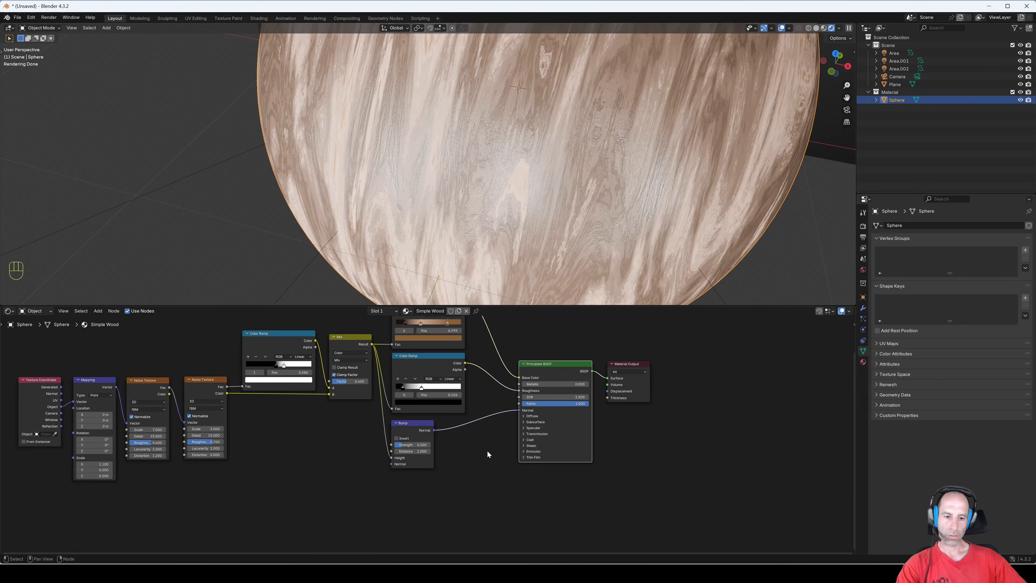
middle_drag(477, 450, 570, 505)
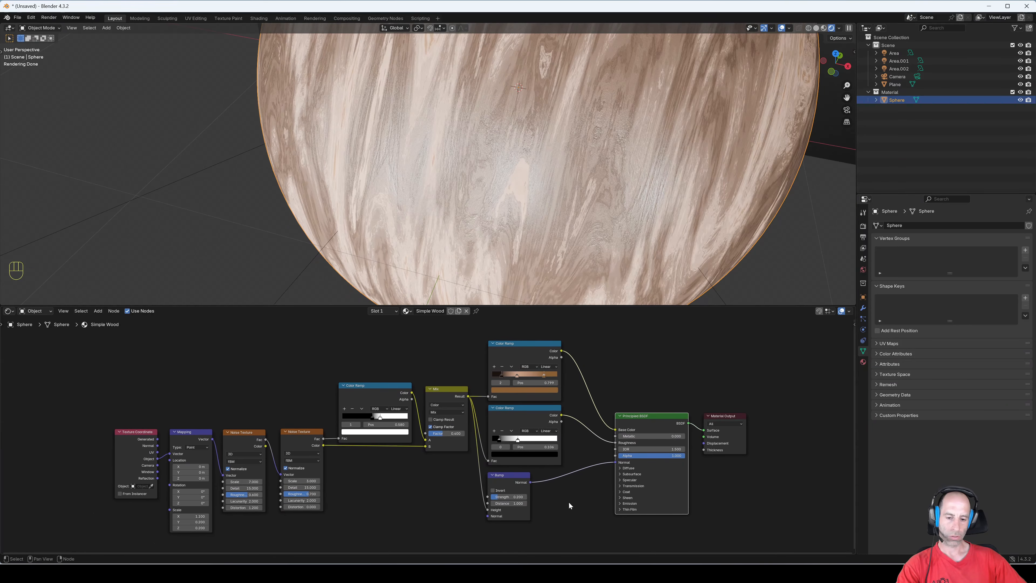
drag(244, 481, 244, 482)
click(244, 482)
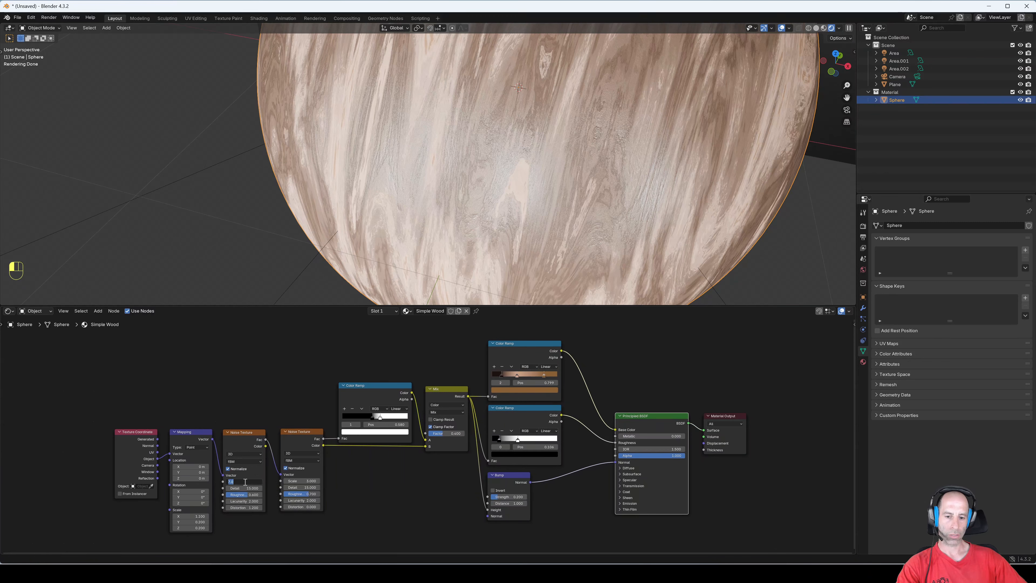
click(341, 495)
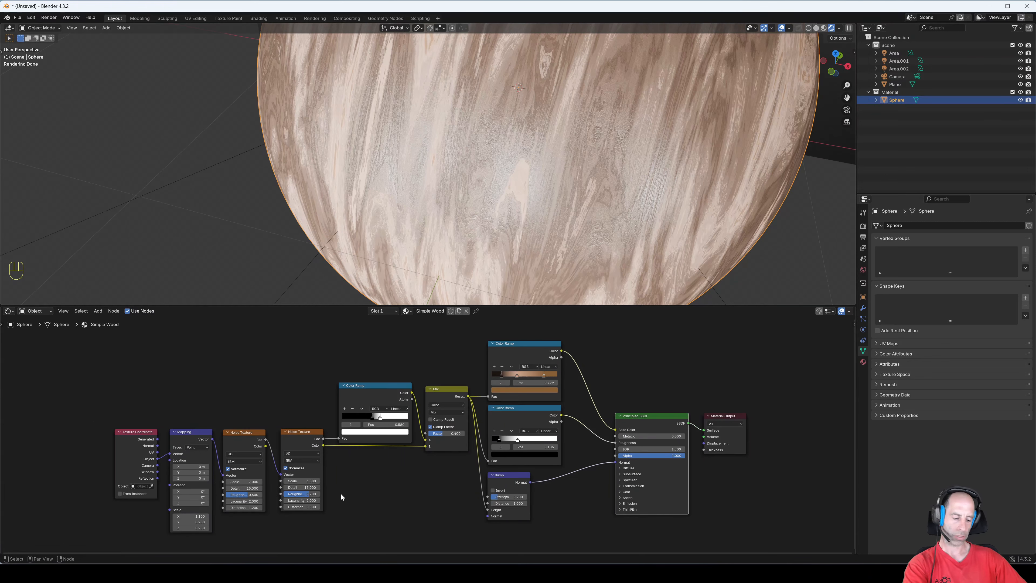
key(KP_0)
key(KP_0)
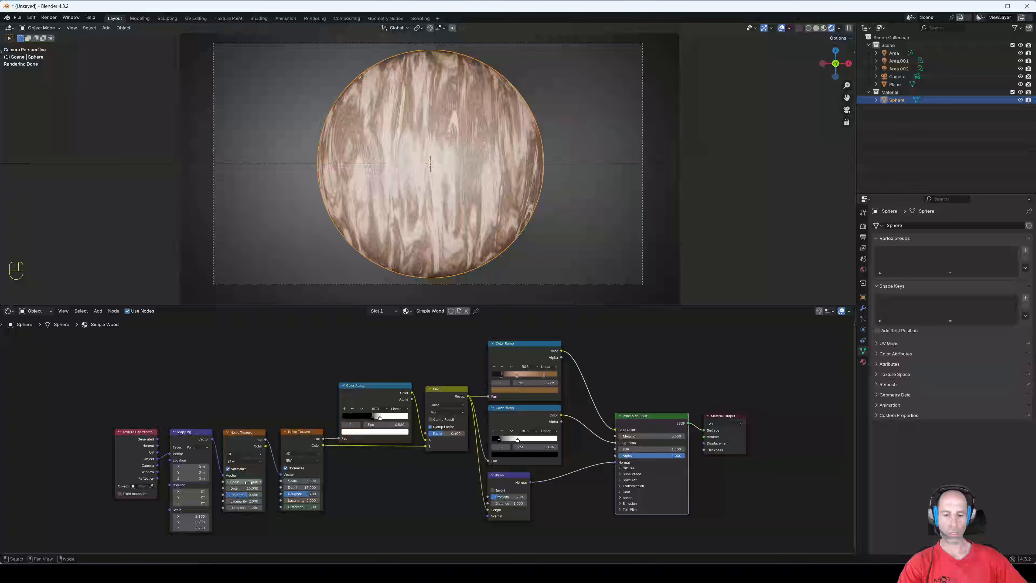
Step: Try a lower Scale and different Detail values on the first Noise Texture node
drag(248, 482, 217, 482)
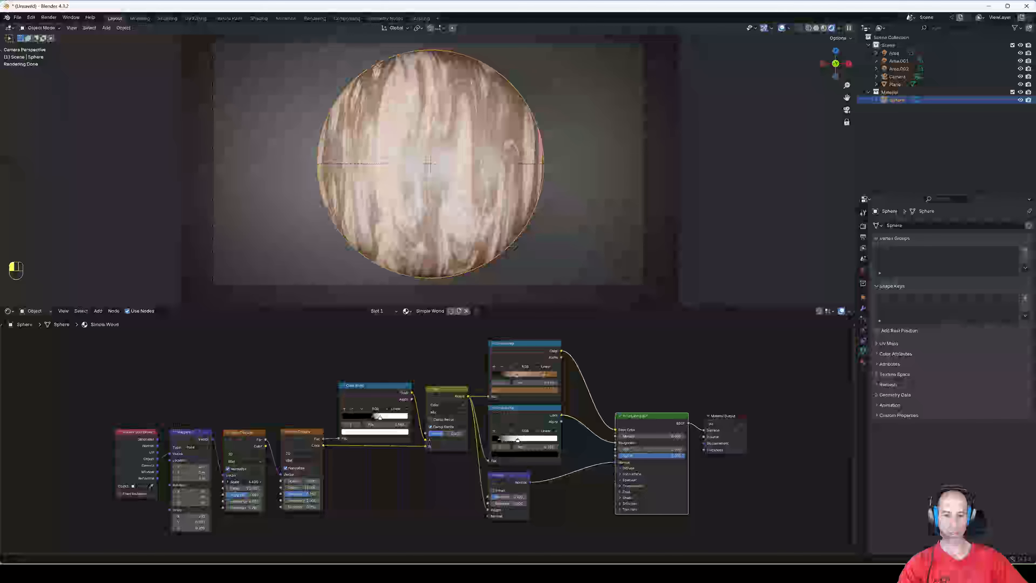
drag(217, 482, 244, 489)
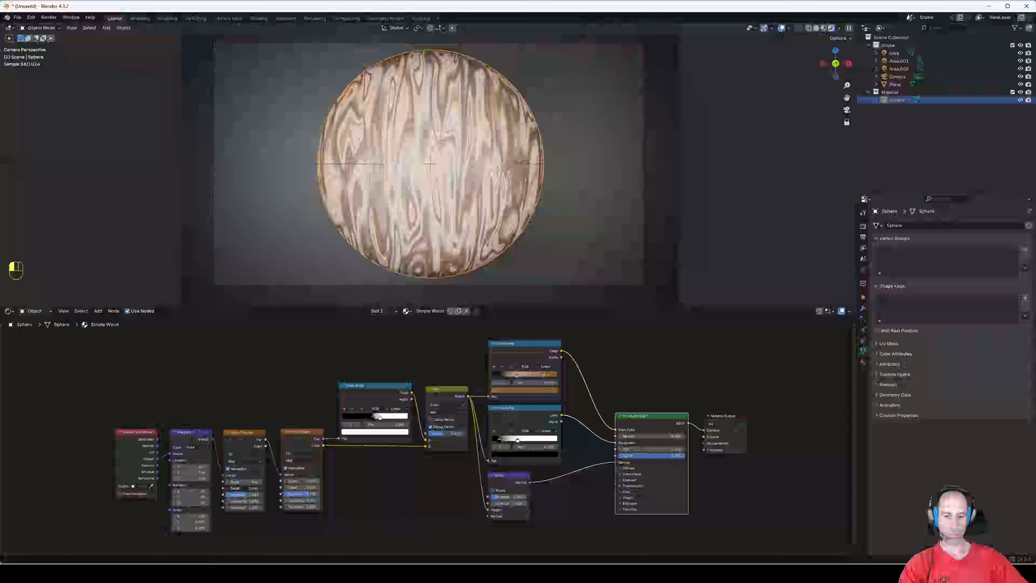
drag(244, 488, 264, 488)
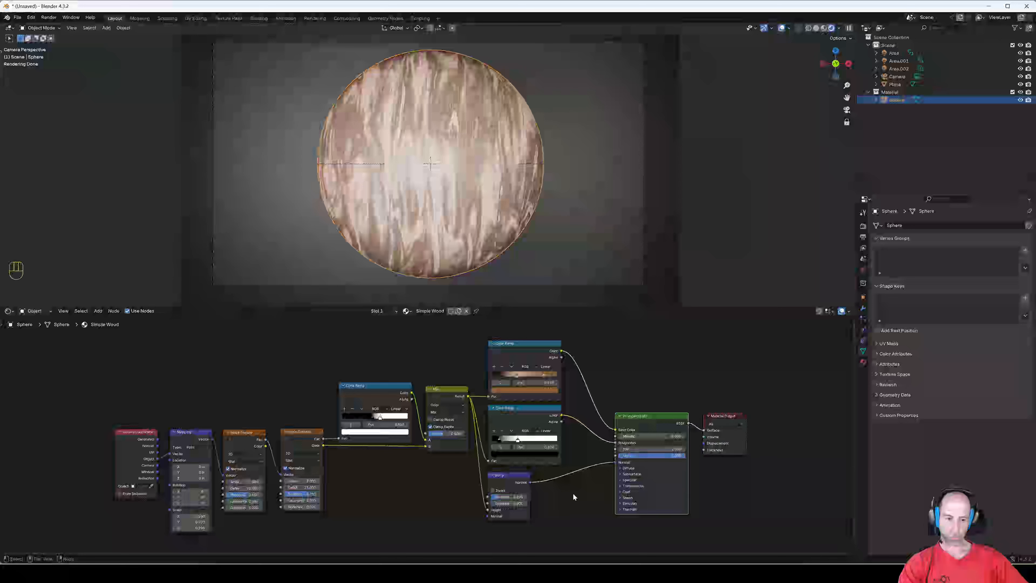
Step: Tidy the shader end of the node tree with a reroute on the Bump's Normal link, and render the image
drag(684, 418, 641, 389)
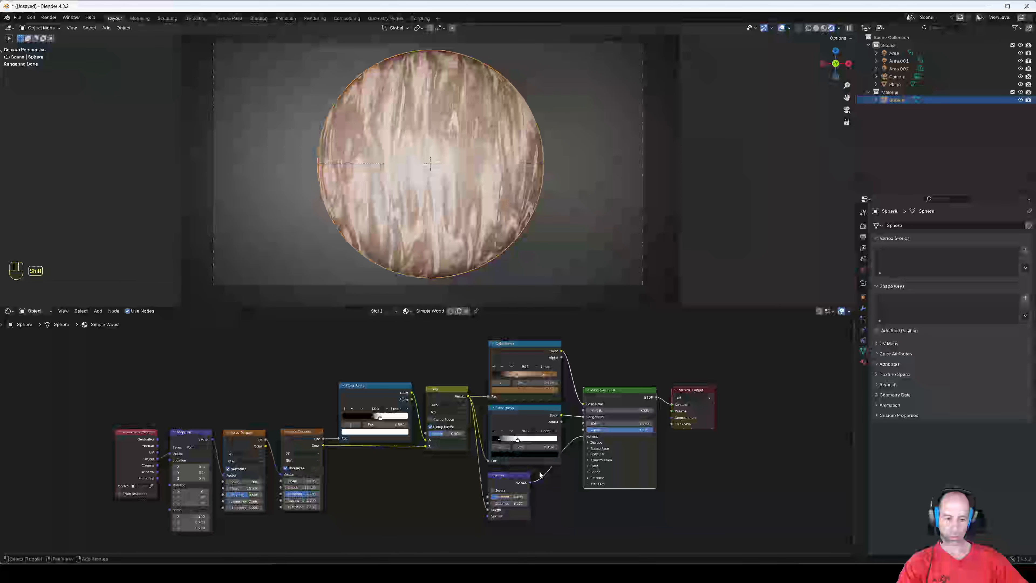
shift+right_drag(540, 475, 541, 476)
key(g)
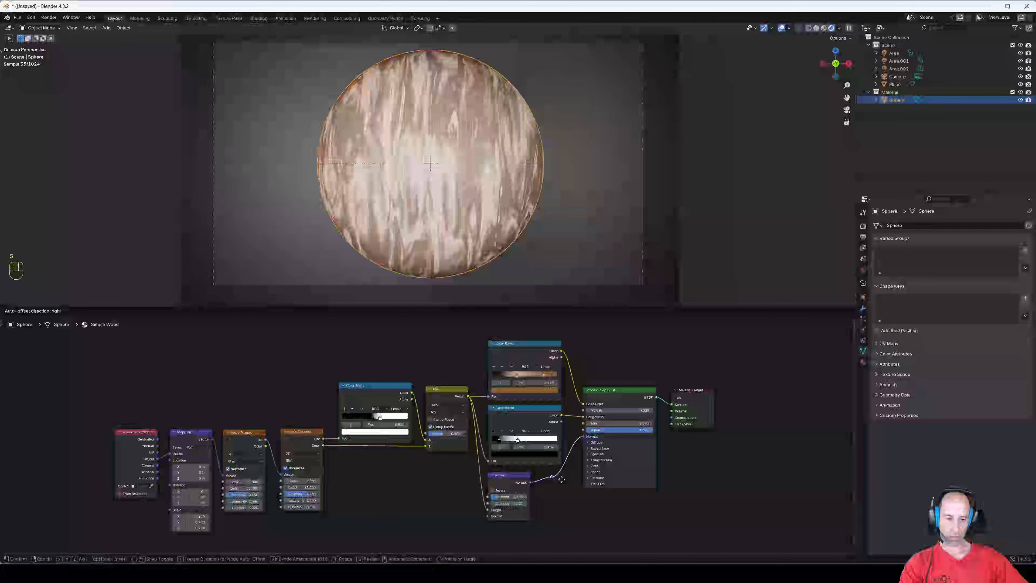
click(567, 483)
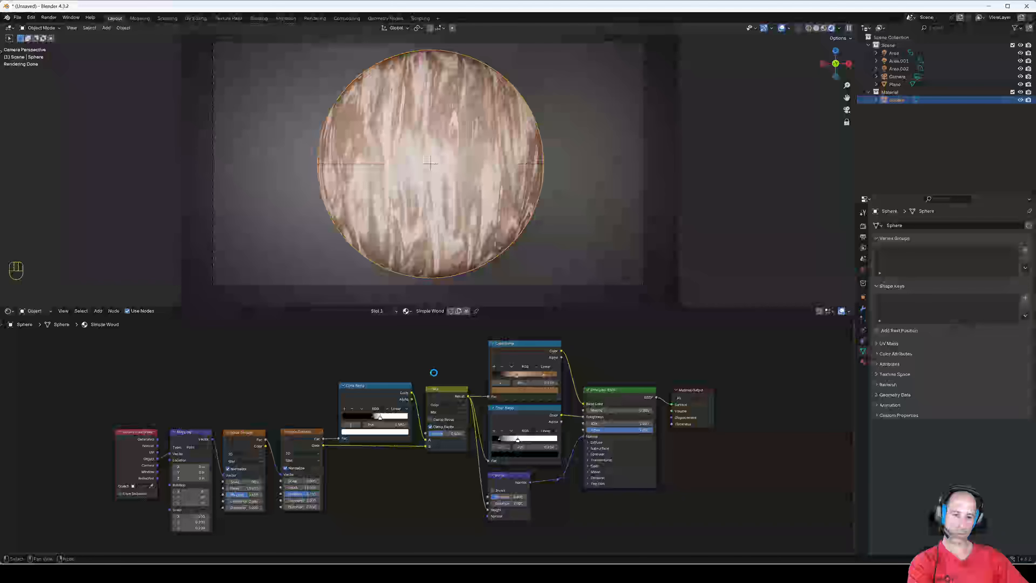
key(F12)
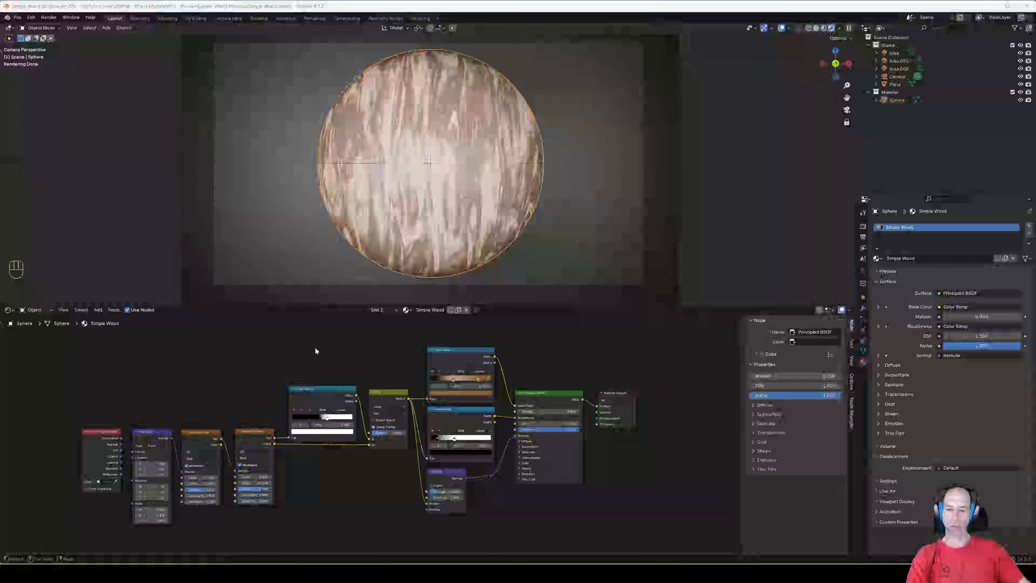
Step: Change the Shader Editor area to the Asset Browser and show the Materials catalog
click(7, 310)
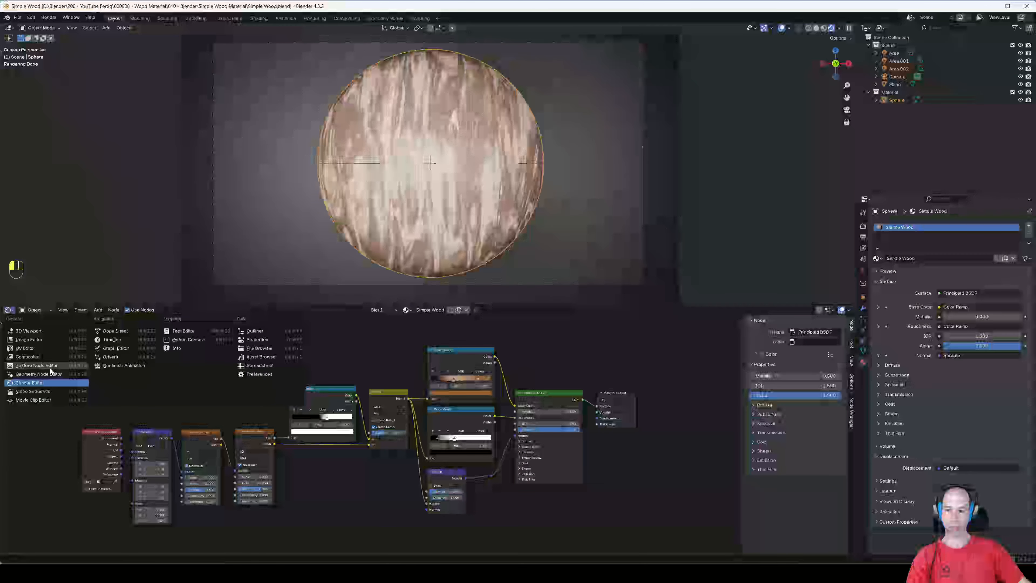
click(273, 355)
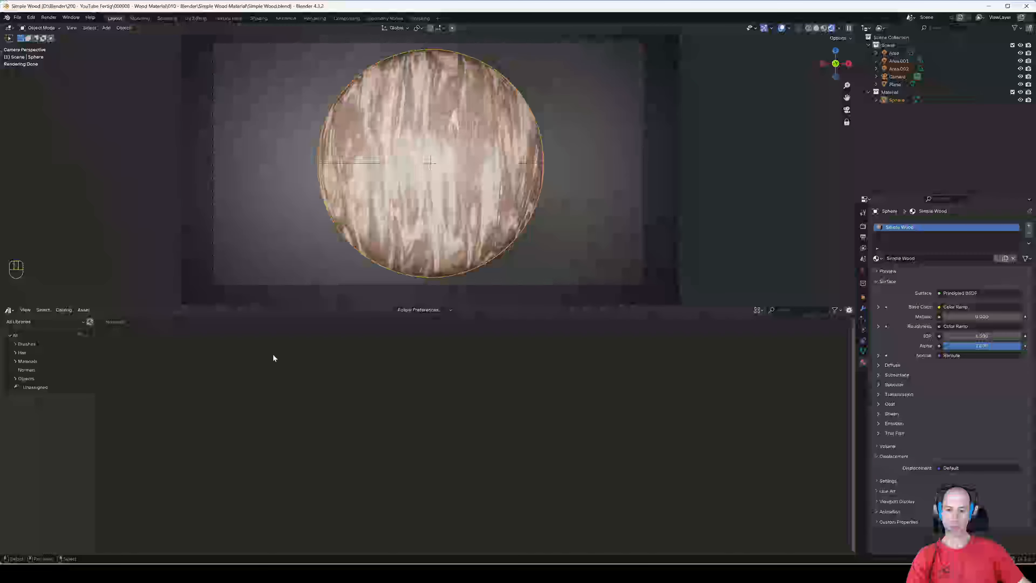
click(45, 379)
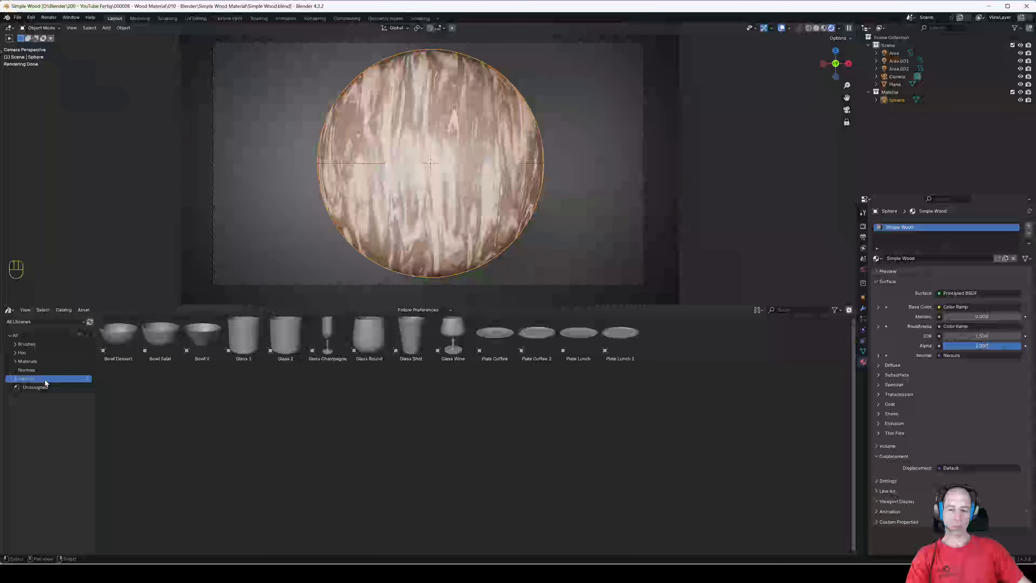
click(47, 362)
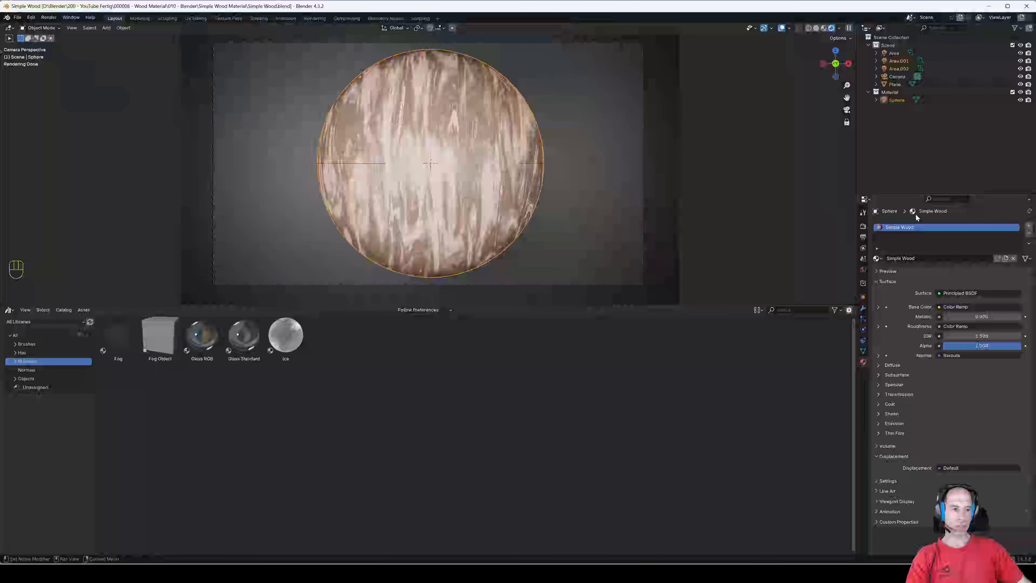
Step: Try to mark the sphere's Simple Wood material as an asset
right_click(934, 105)
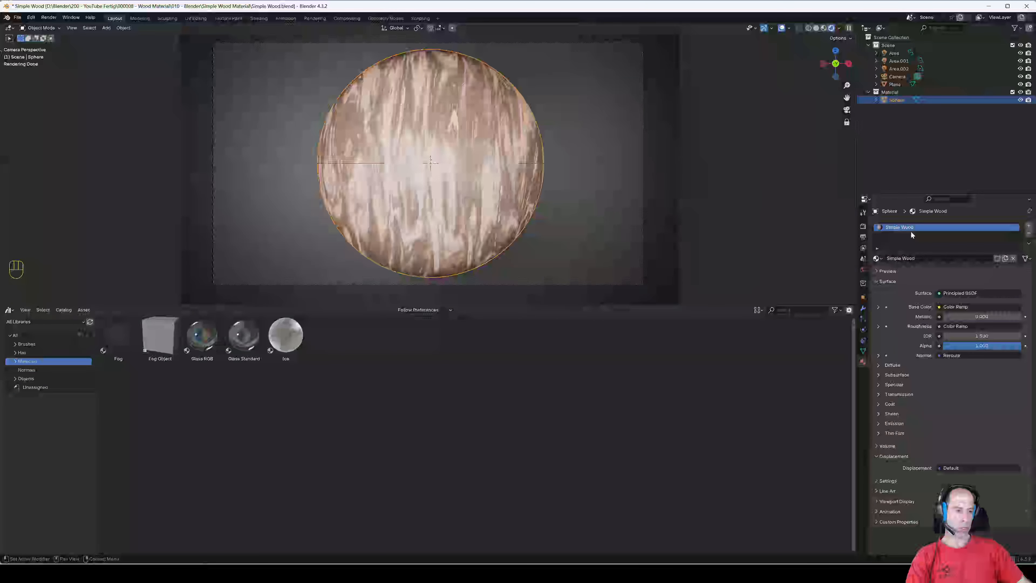
right_click(912, 235)
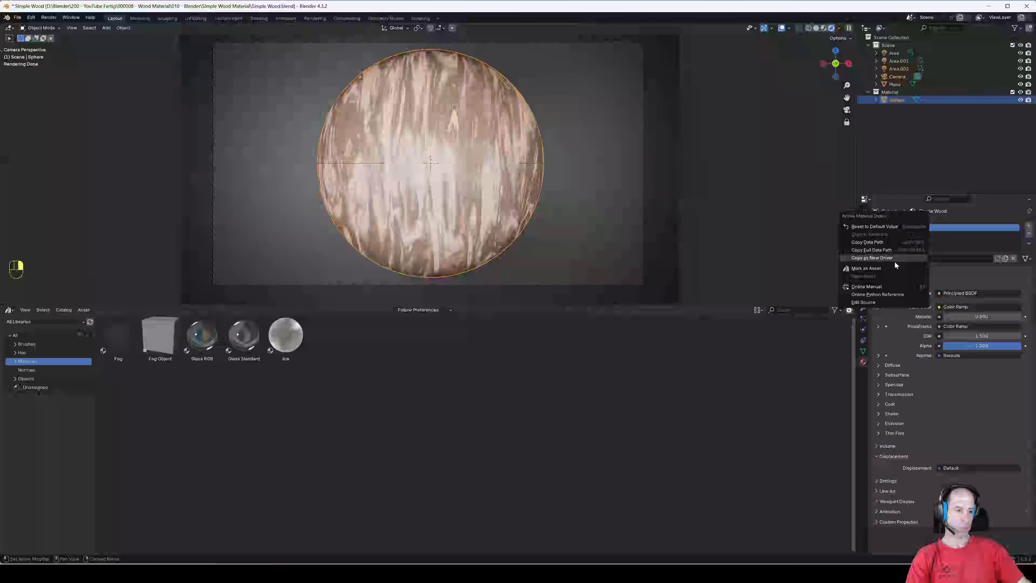
click(885, 269)
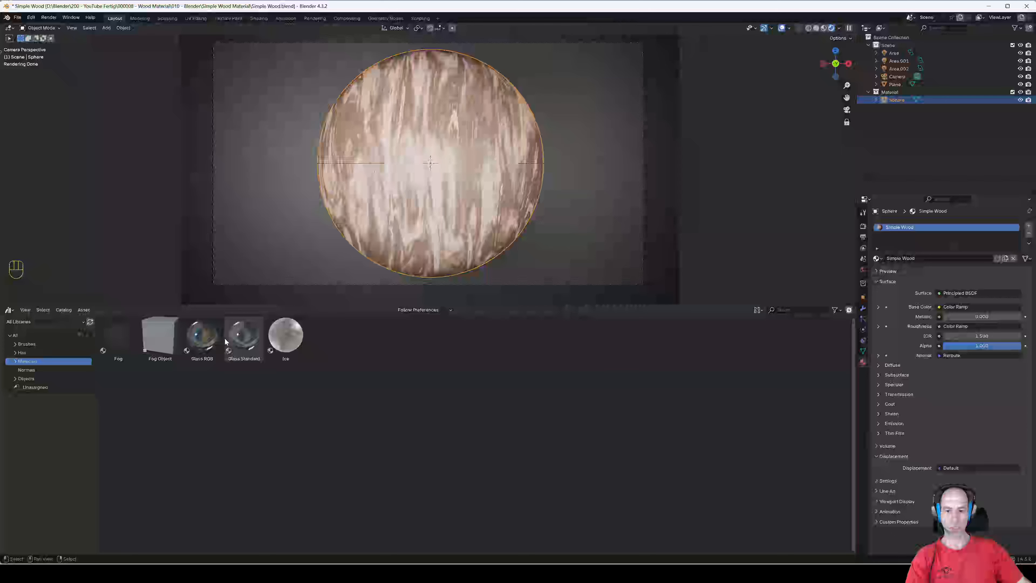
Step: Save the changes to Simple Wood.blend and try to open Simple Wood 1.blend from the same folder
click(17, 18)
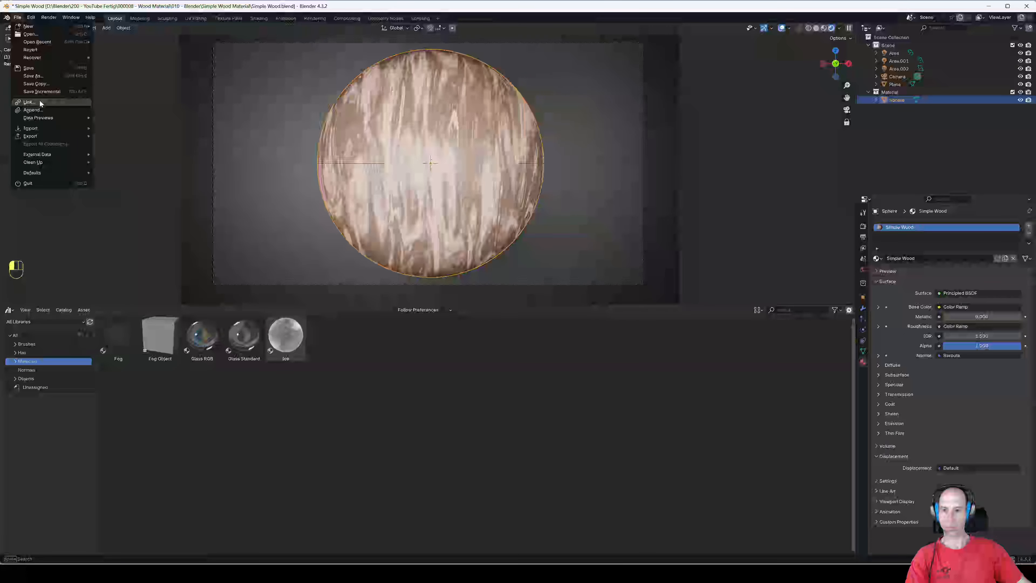
click(45, 35)
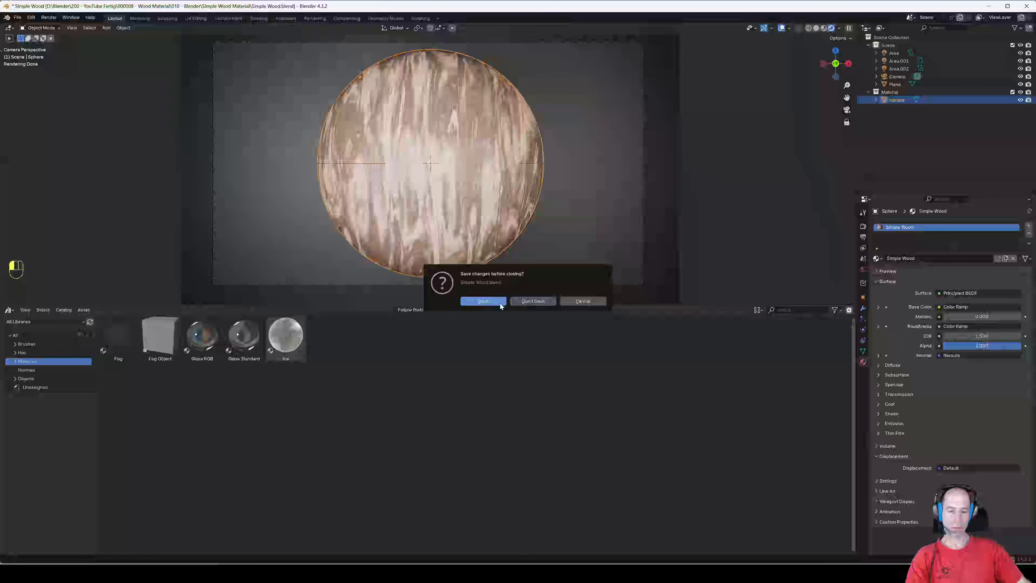
click(484, 301)
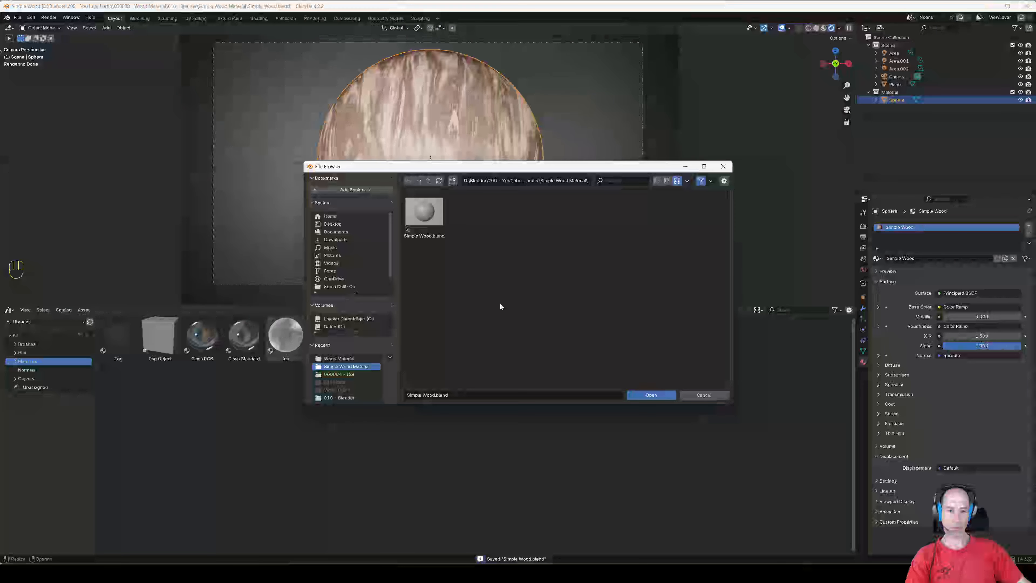
click(444, 394)
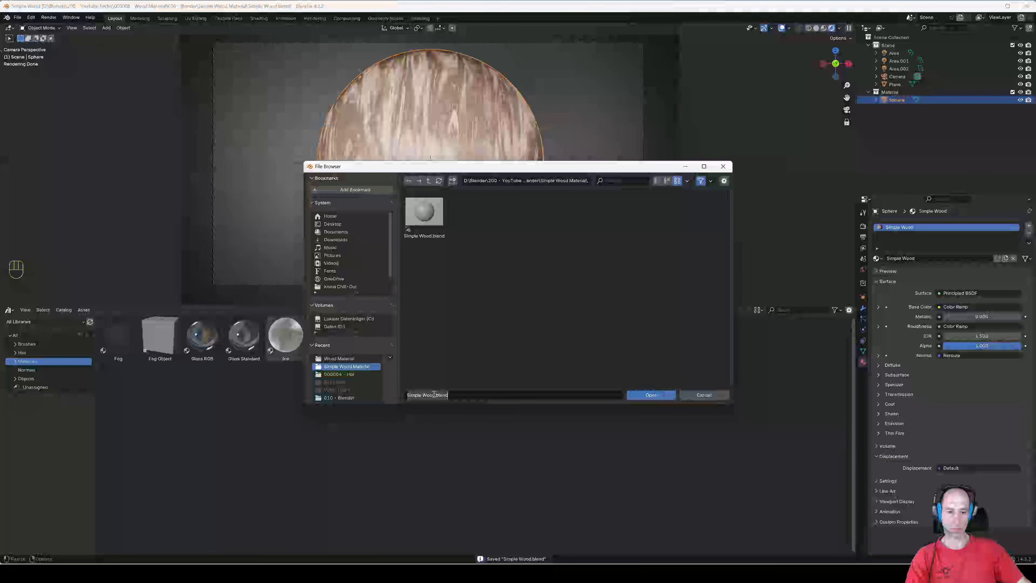
click(434, 394)
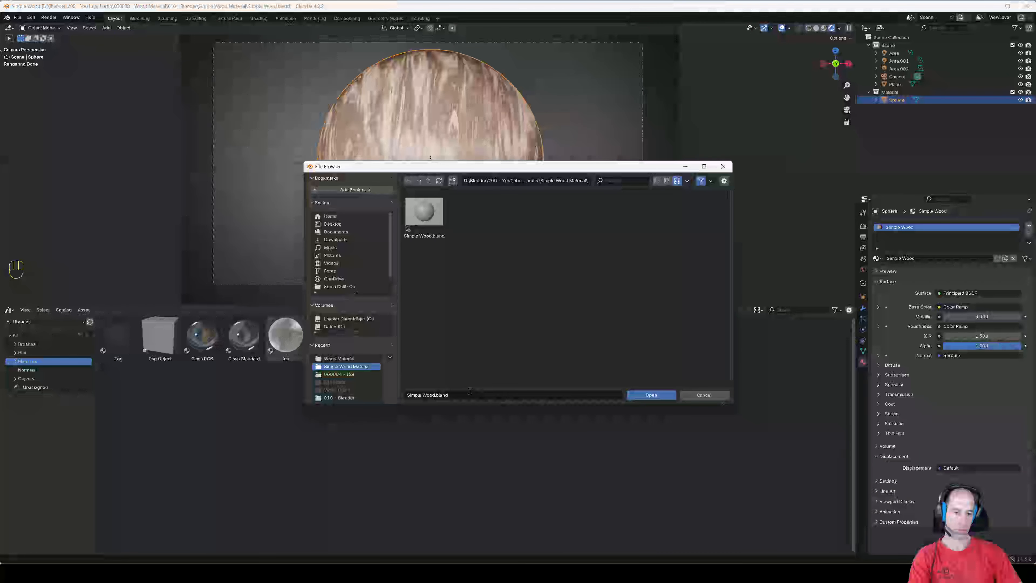
text(1)
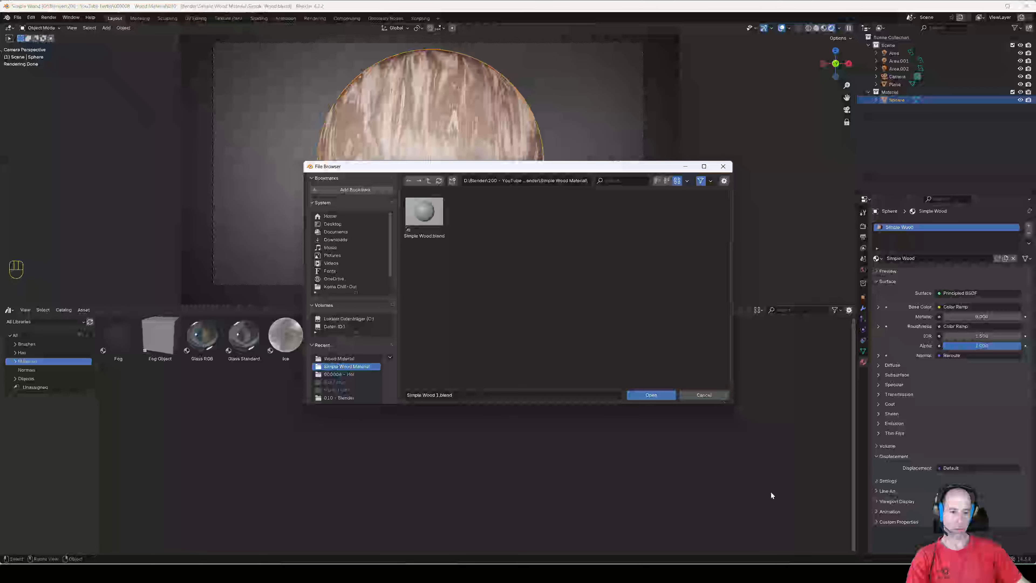
click(646, 394)
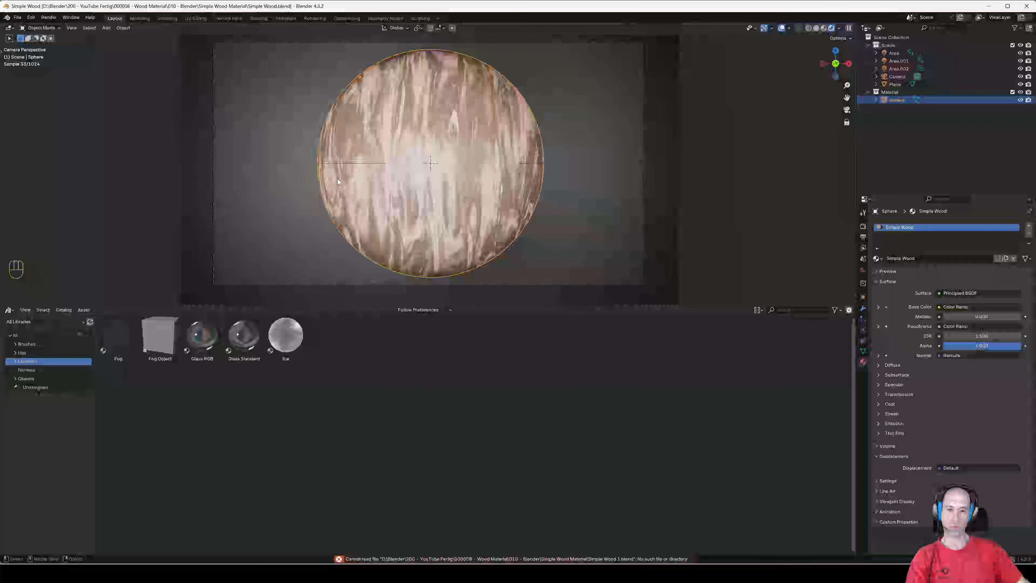
Step: Open Material.blend from the D:\Blender\011 - Asset Library folder and view its sample objects from above
click(18, 18)
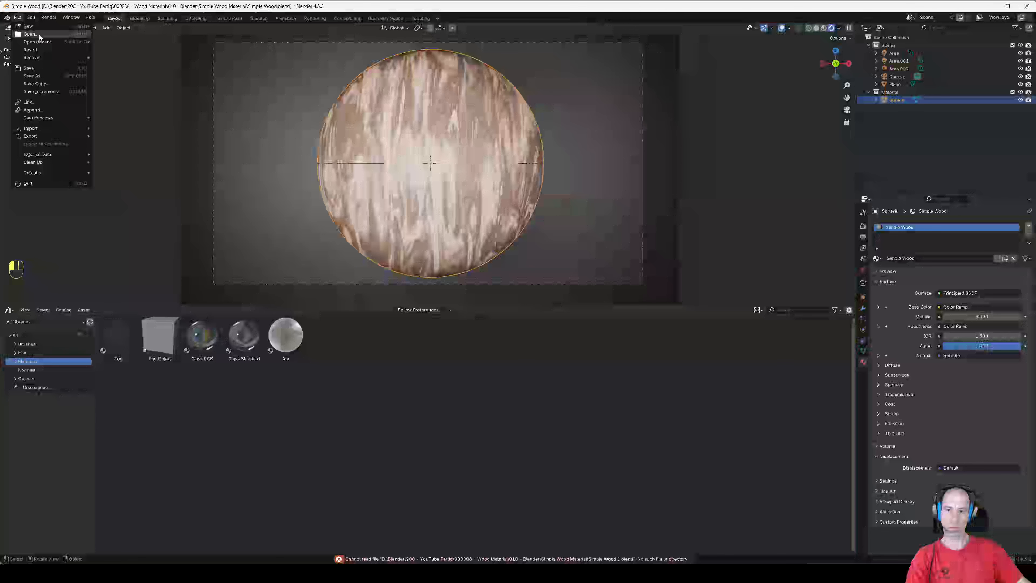
click(30, 34)
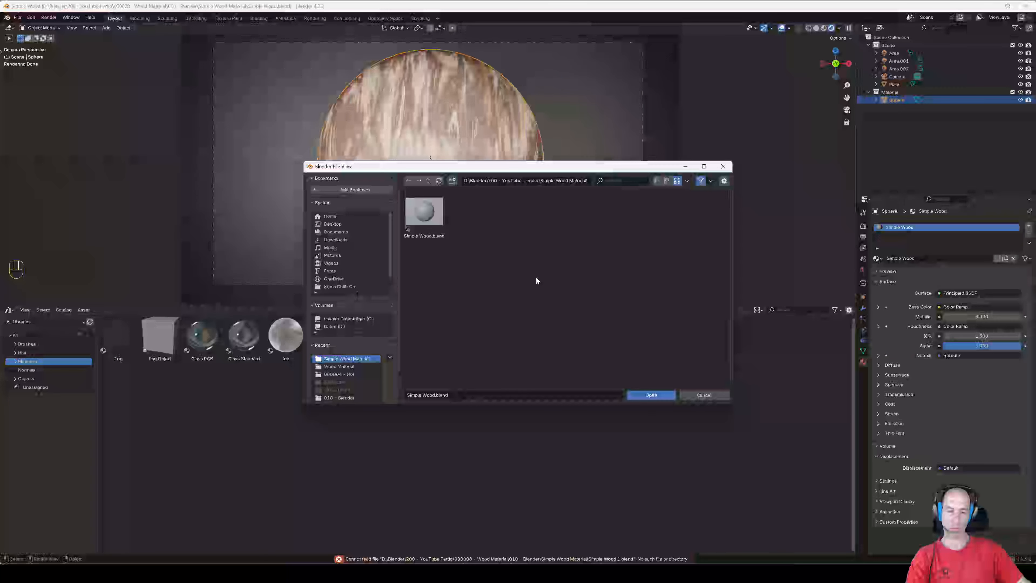
click(342, 327)
double_click(434, 236)
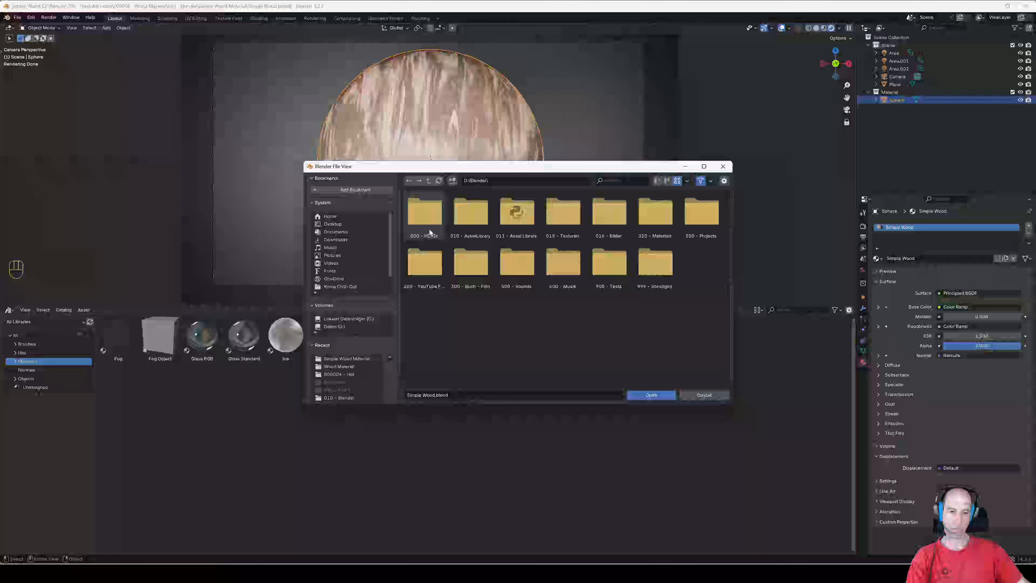
double_click(530, 225)
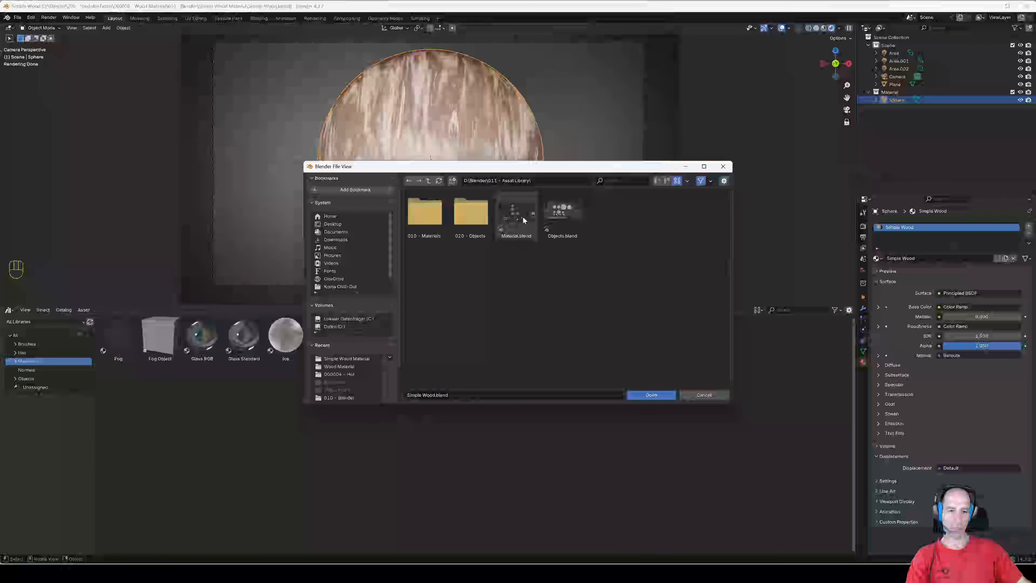
click(519, 222)
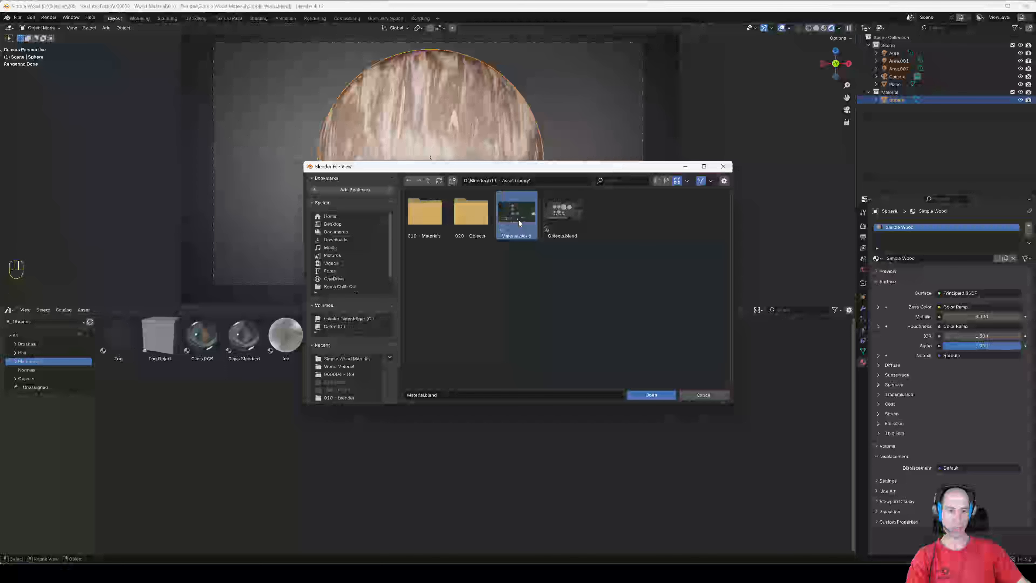
key(Return)
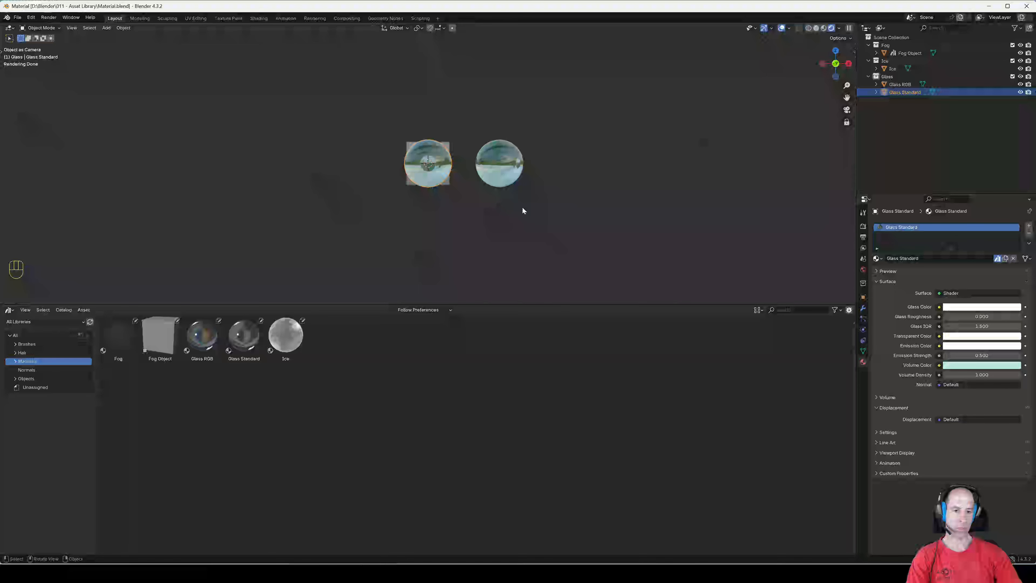
key(KP_7)
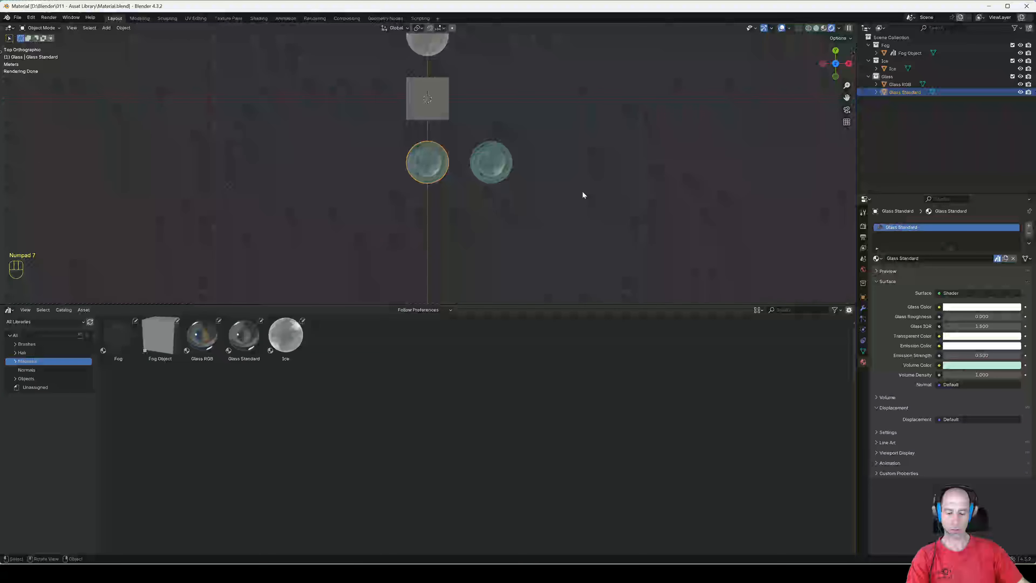
shift+middle_drag(582, 192, 582, 226)
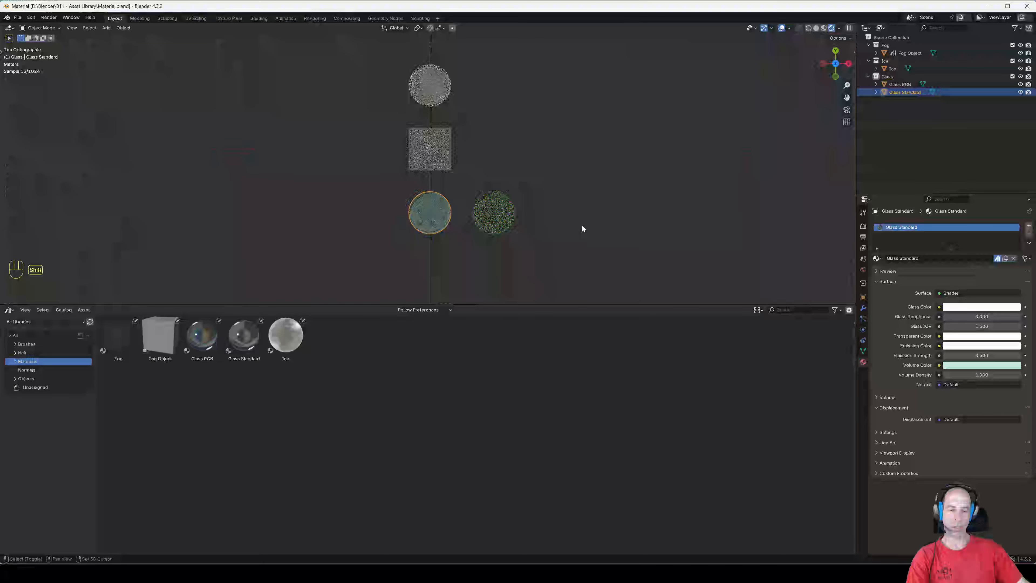
scroll(582, 228, down, 2)
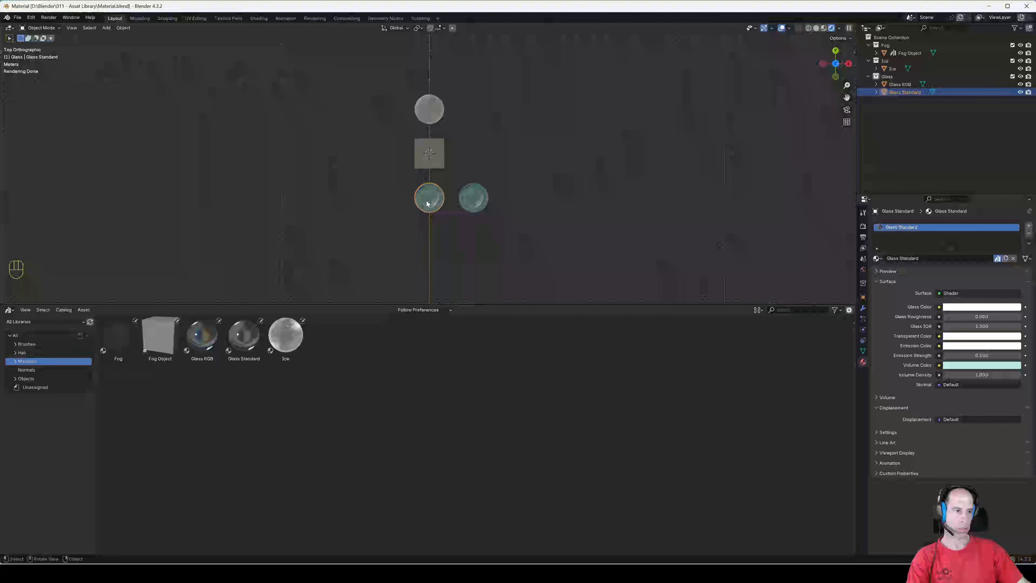
Step: Add an ico sphere to the scene and move it 6 m along the Y axis, beyond the Ice sphere
key(shift+a)
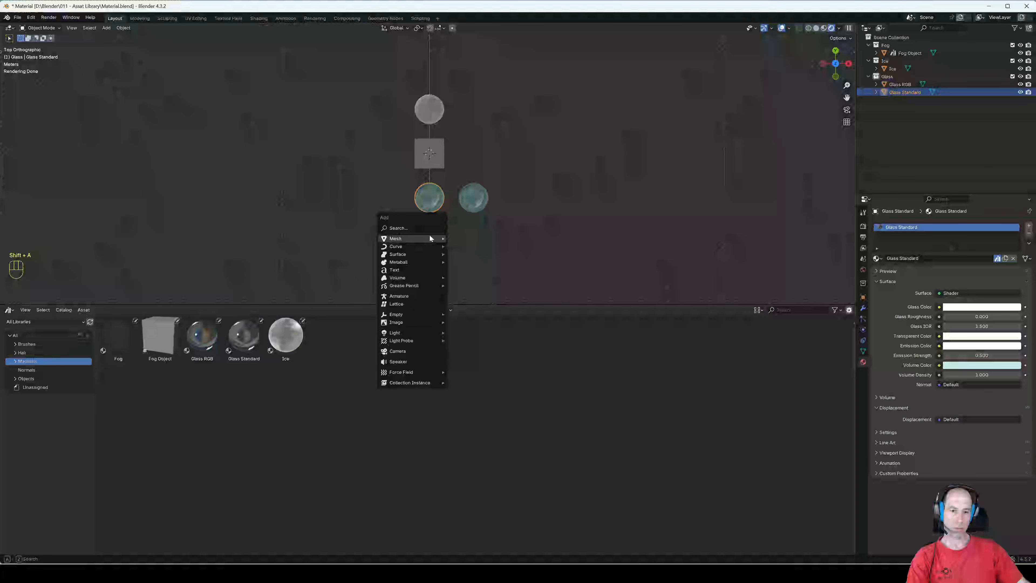
mouse_move(425, 239)
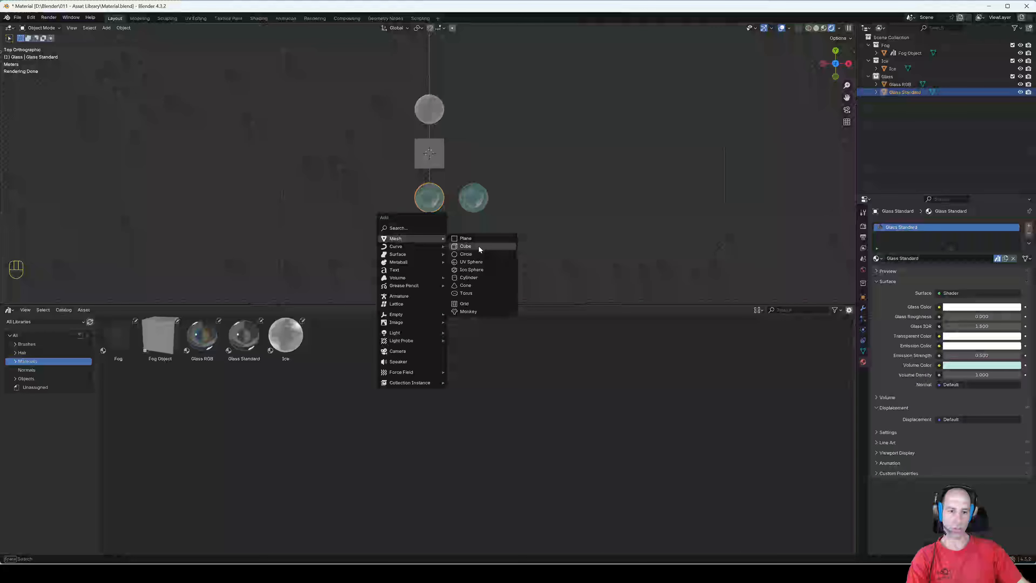
click(492, 269)
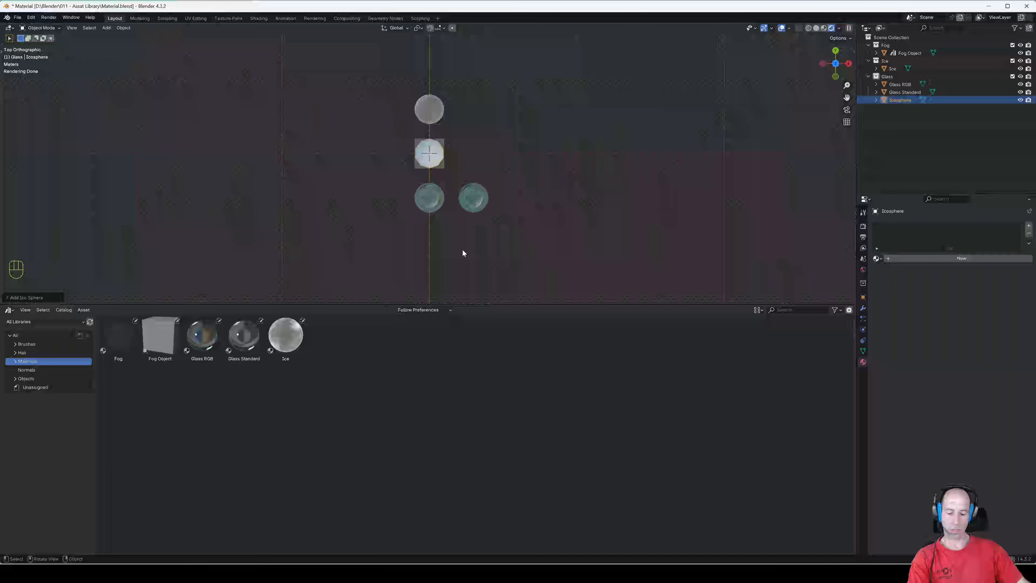
key(g)
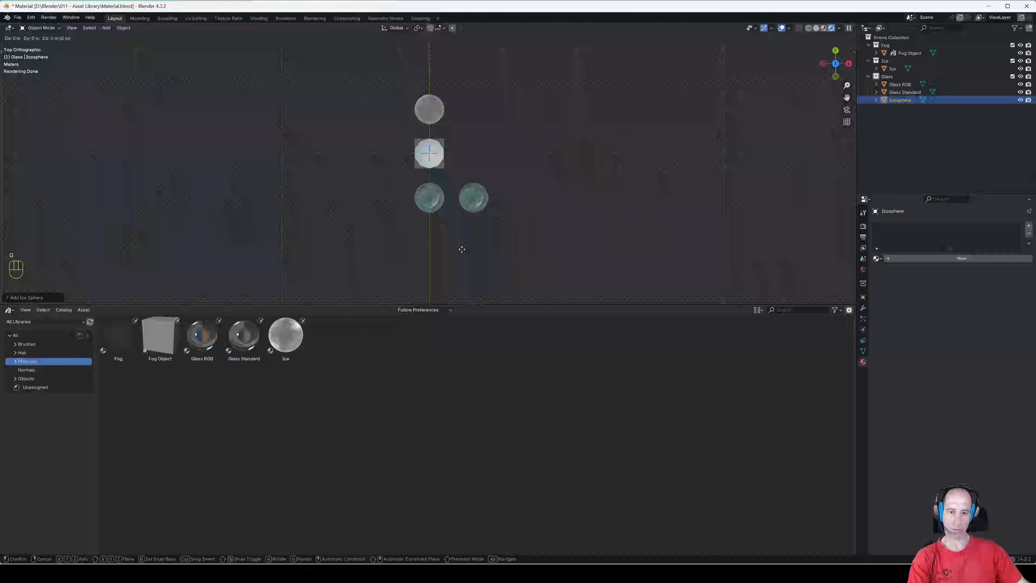
key(x)
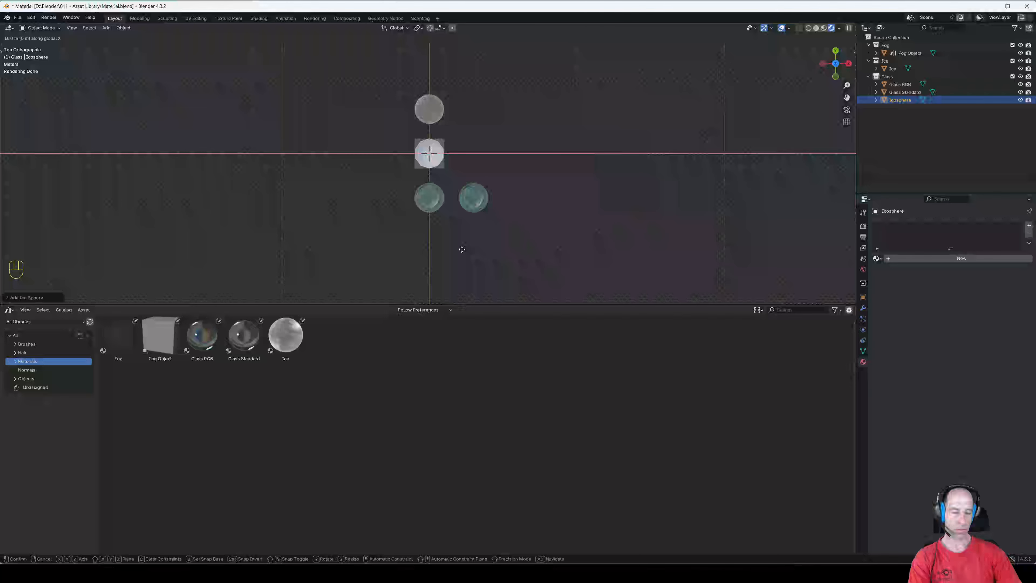
key(KP_4)
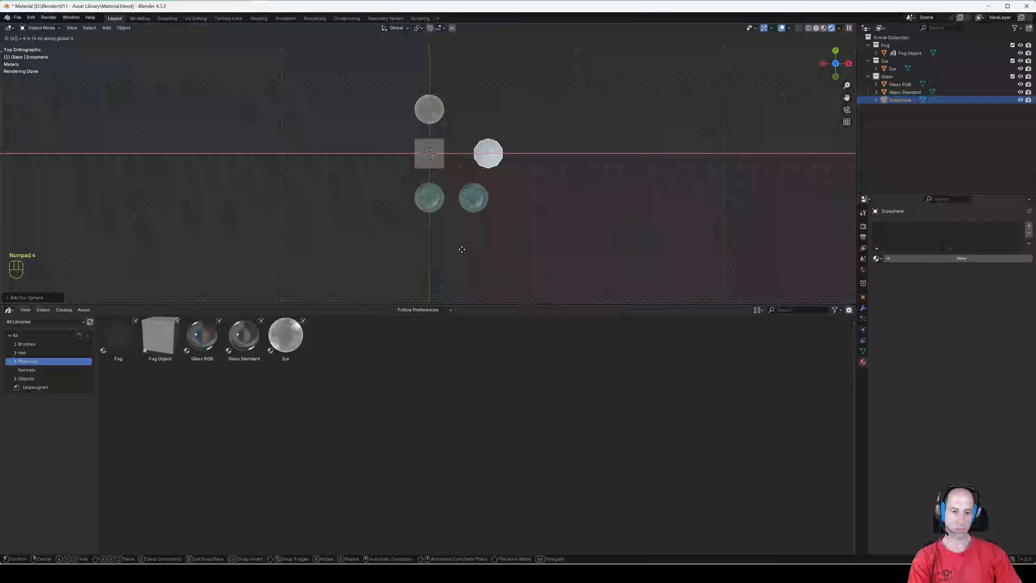
key(y)
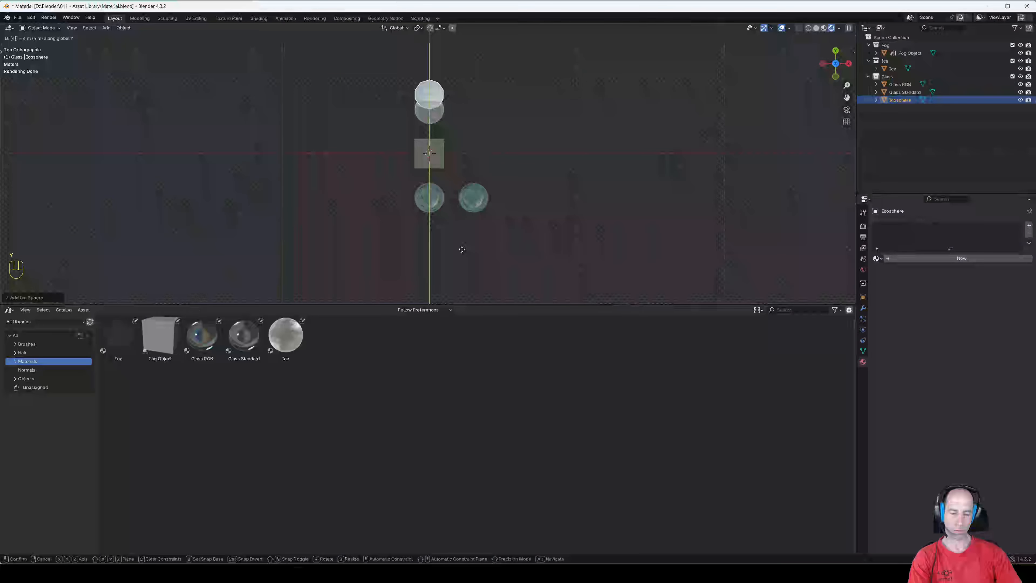
key(BackSpace)
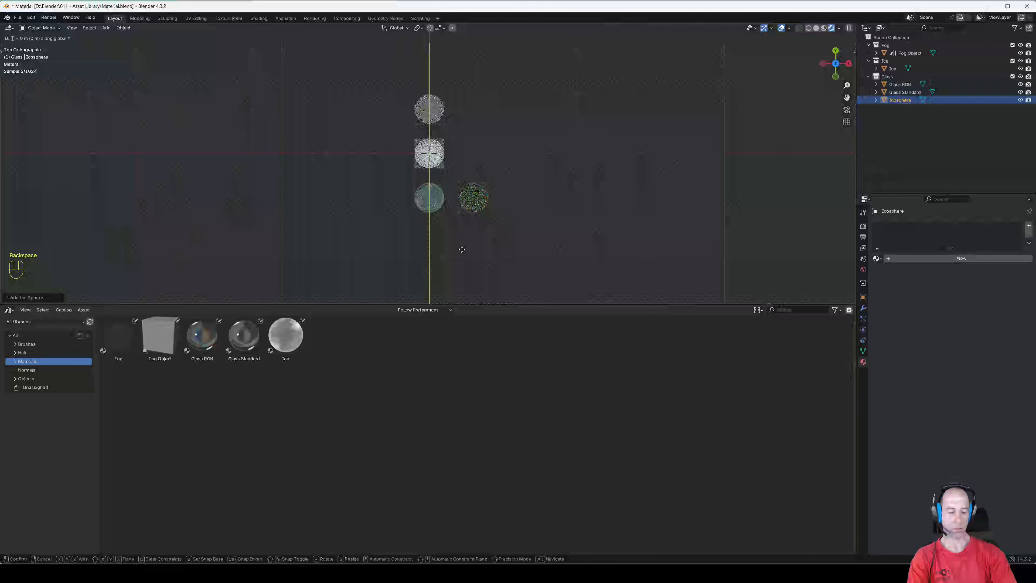
text(6)
key(KP_Enter)
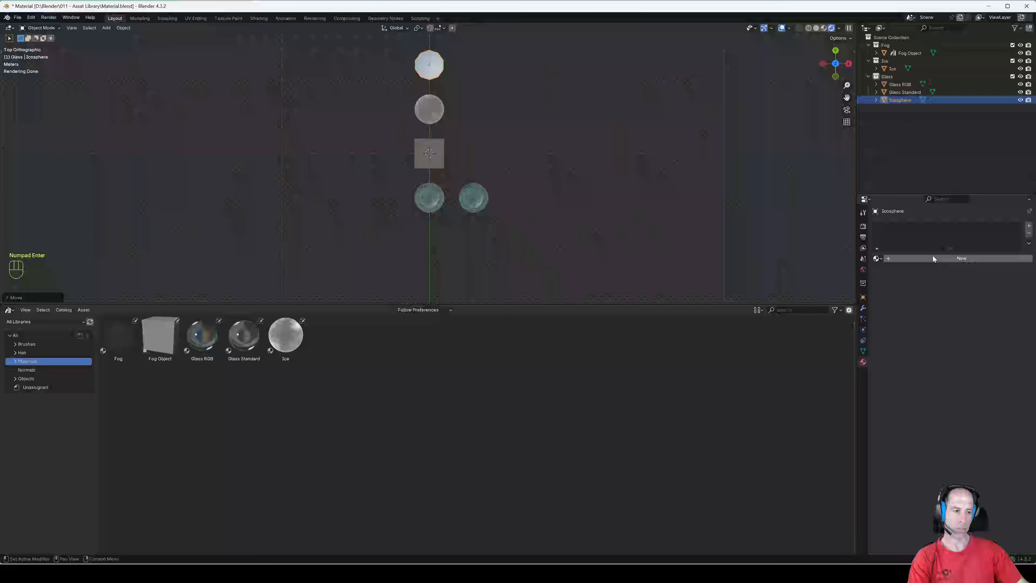
Step: Add a Subdivision Surface modifier with viewport level 3 to the icosphere and apply it
click(863, 309)
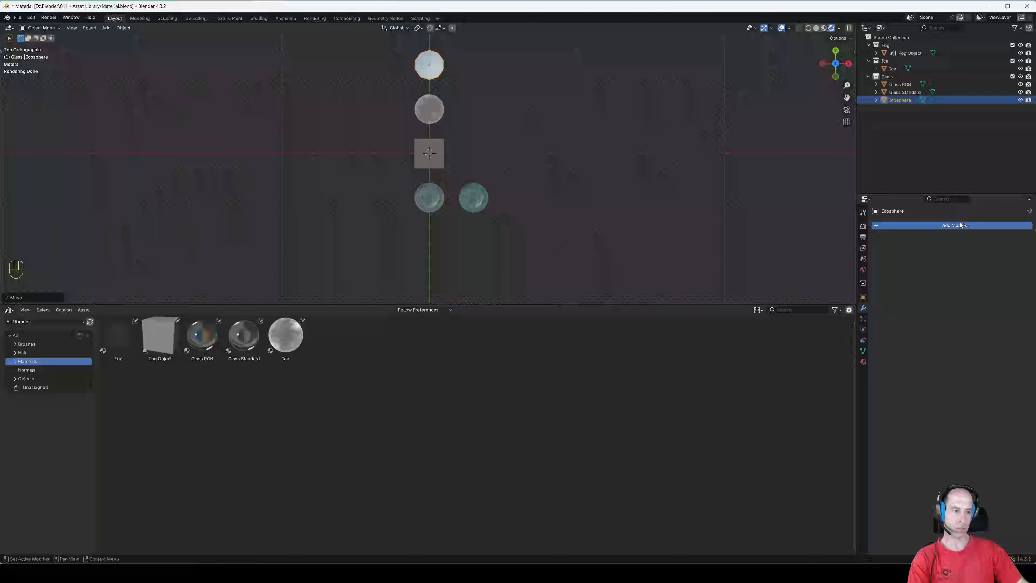
click(961, 225)
mouse_move(947, 248)
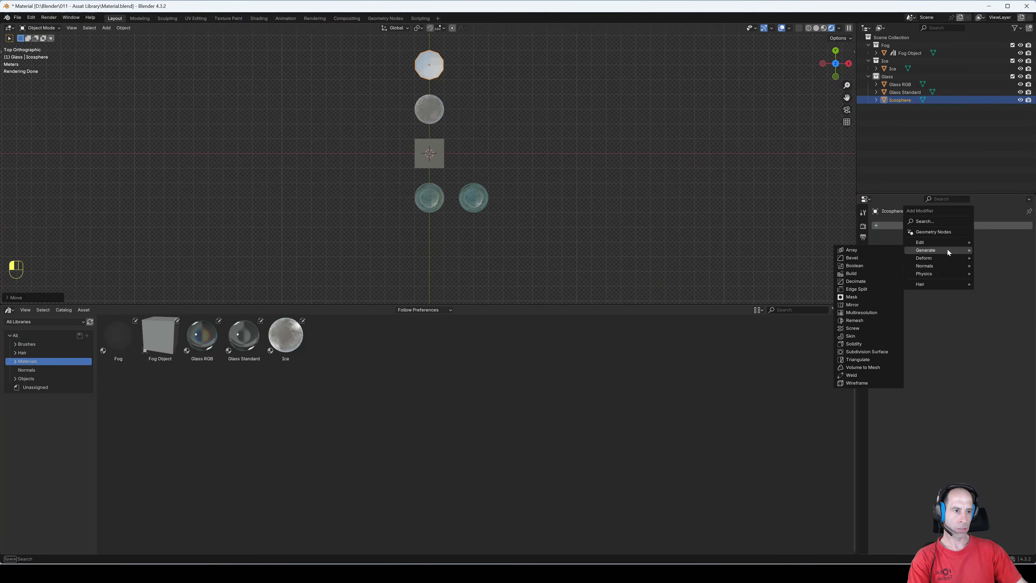
click(874, 351)
click(1018, 259)
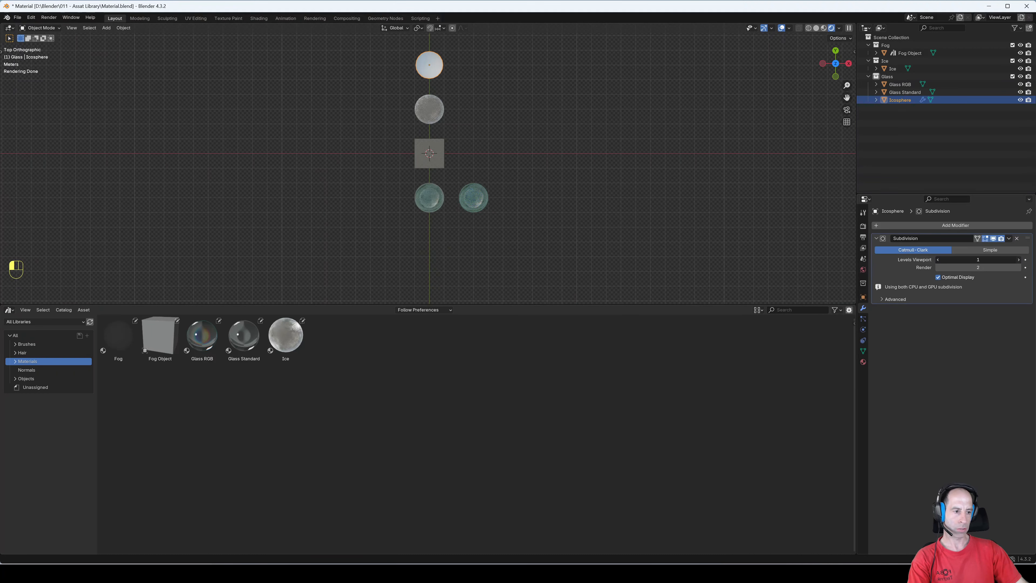
click(1017, 259)
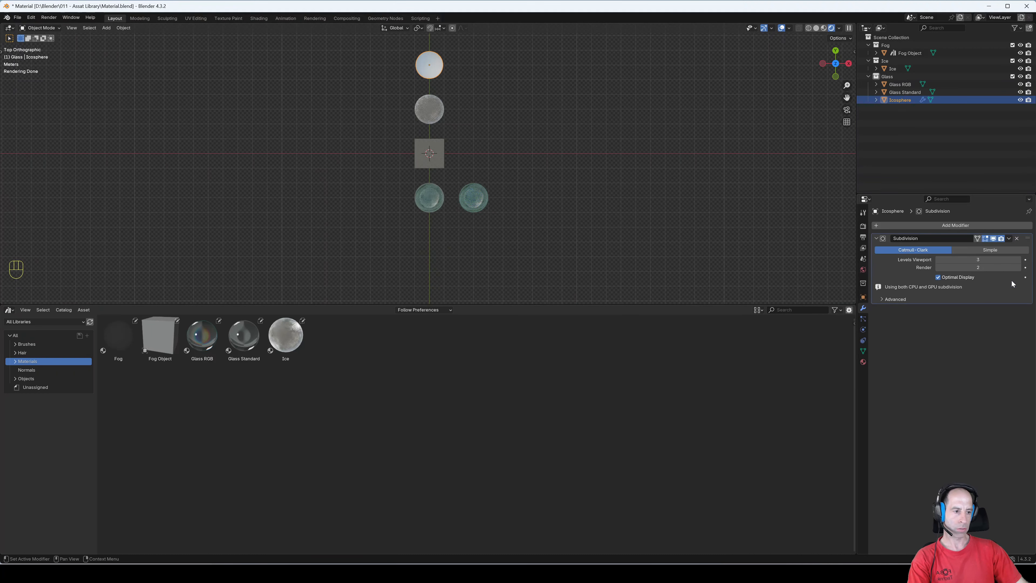
click(1009, 238)
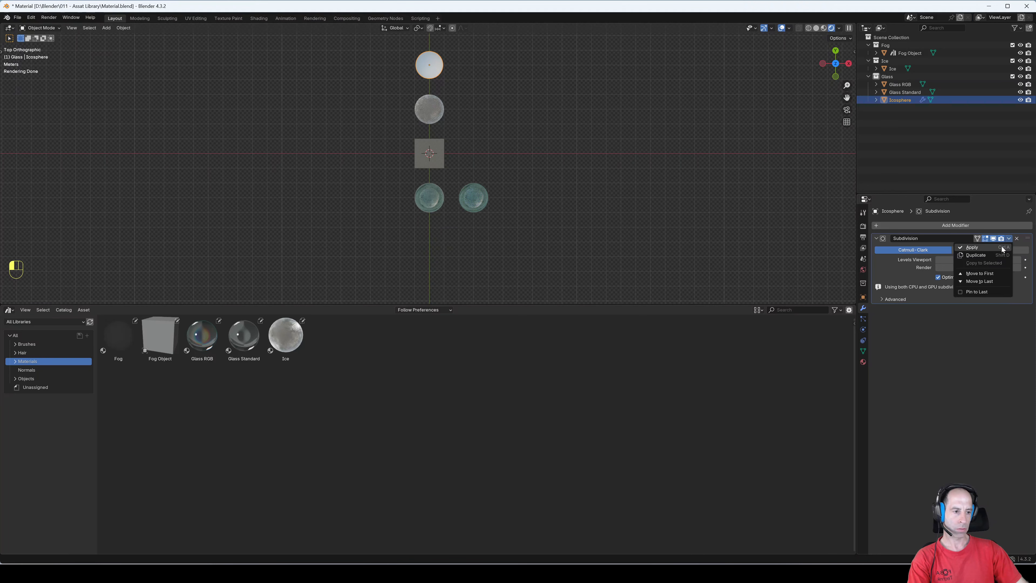
click(992, 257)
Step: Shade the icosphere smooth
right_click(426, 66)
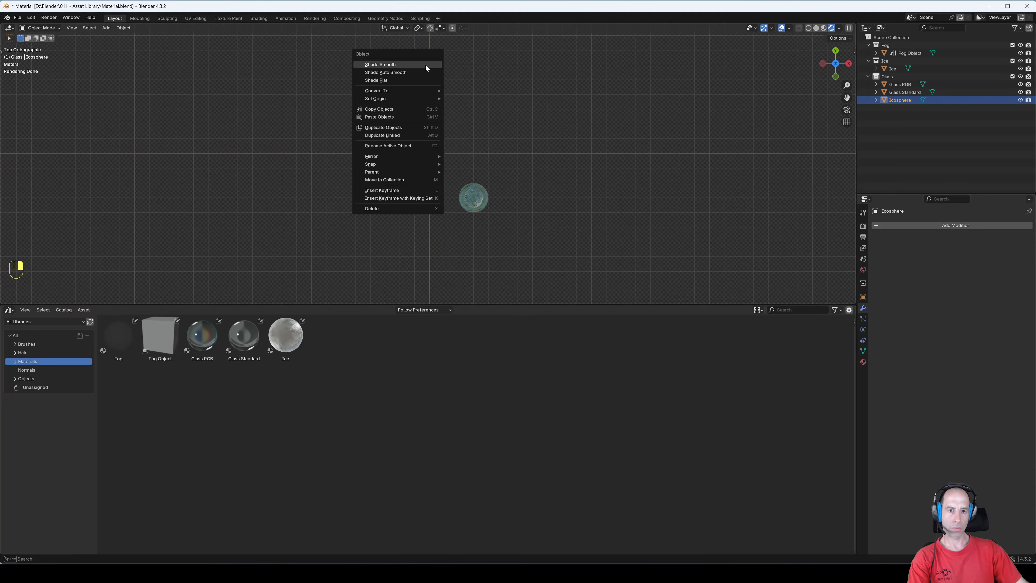
click(424, 65)
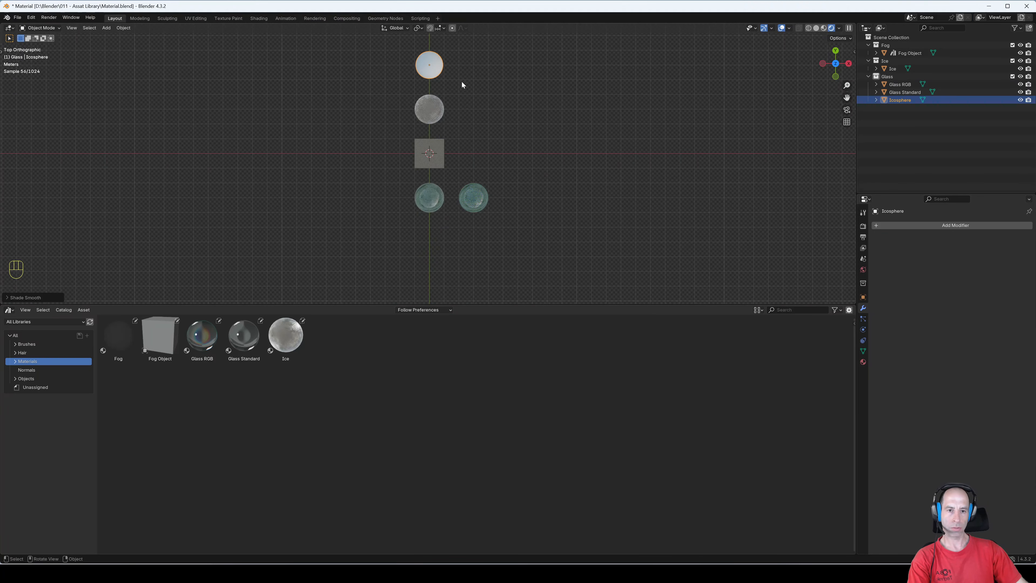
shift+middle_drag(462, 83, 458, 145)
scroll(460, 143, up, 1)
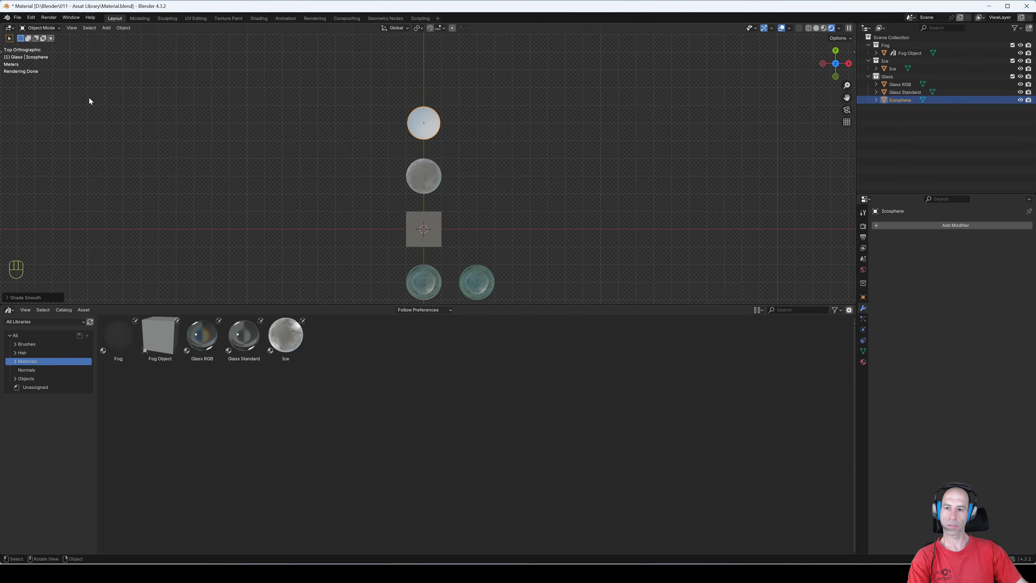
Step: Append the Simple Wood material from Simple Wood.blend in the Wood Material folder
click(17, 19)
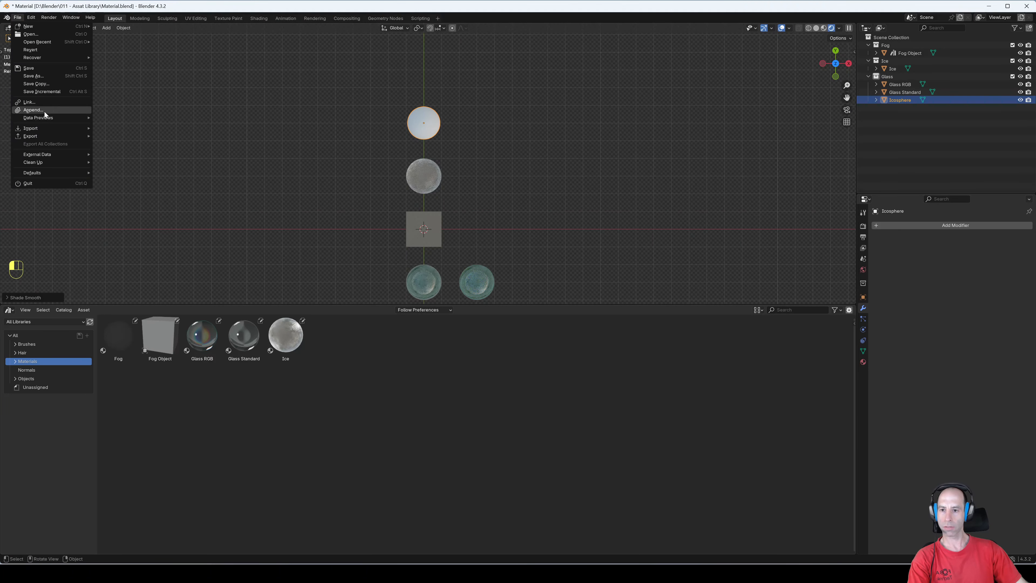
click(33, 110)
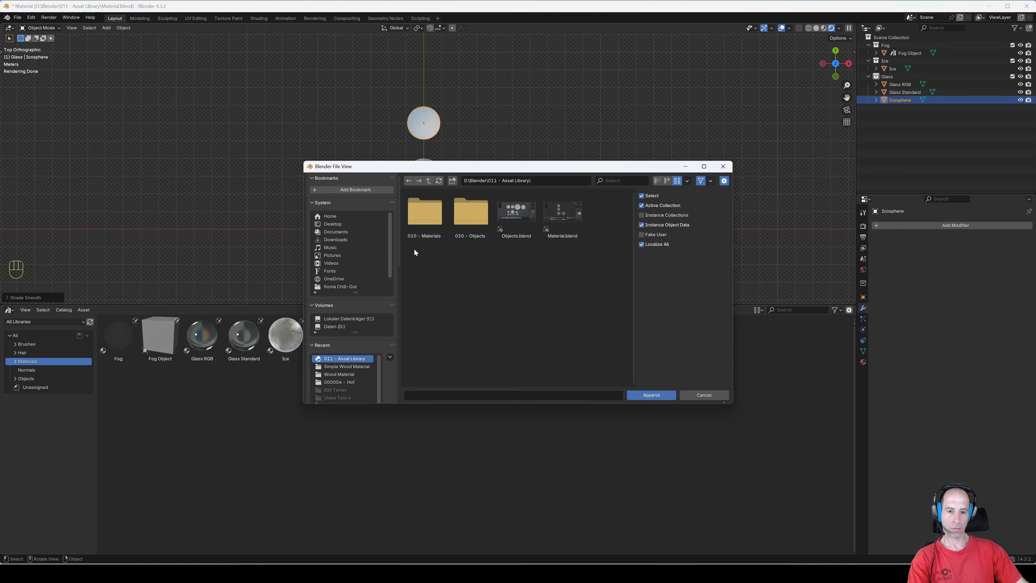
click(339, 375)
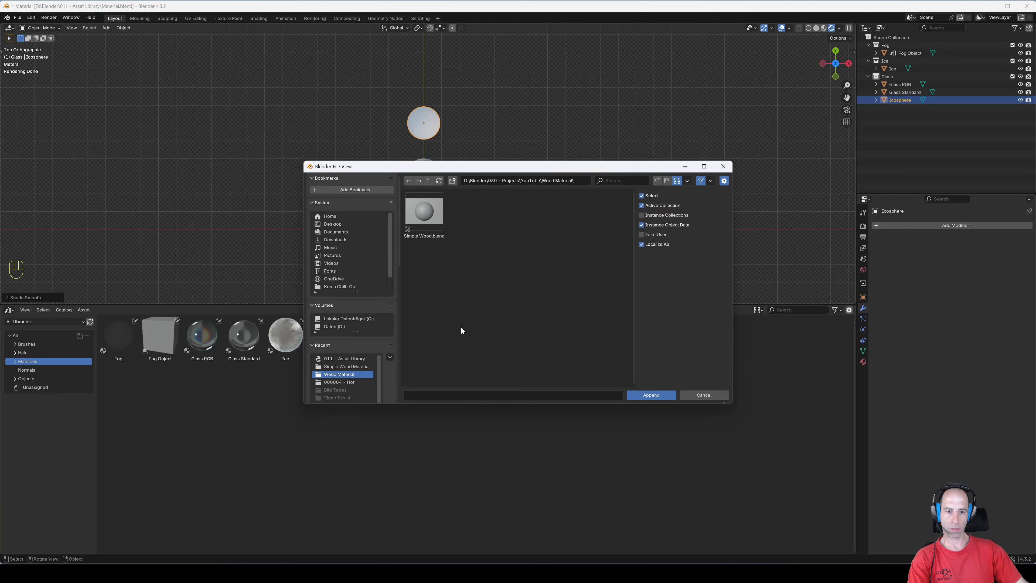
click(433, 219)
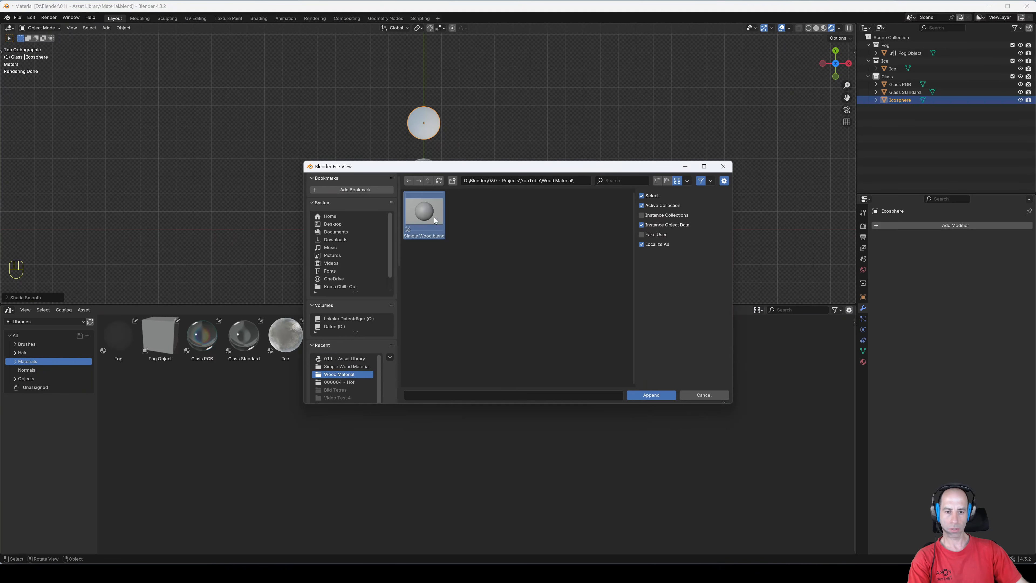
double_click(426, 218)
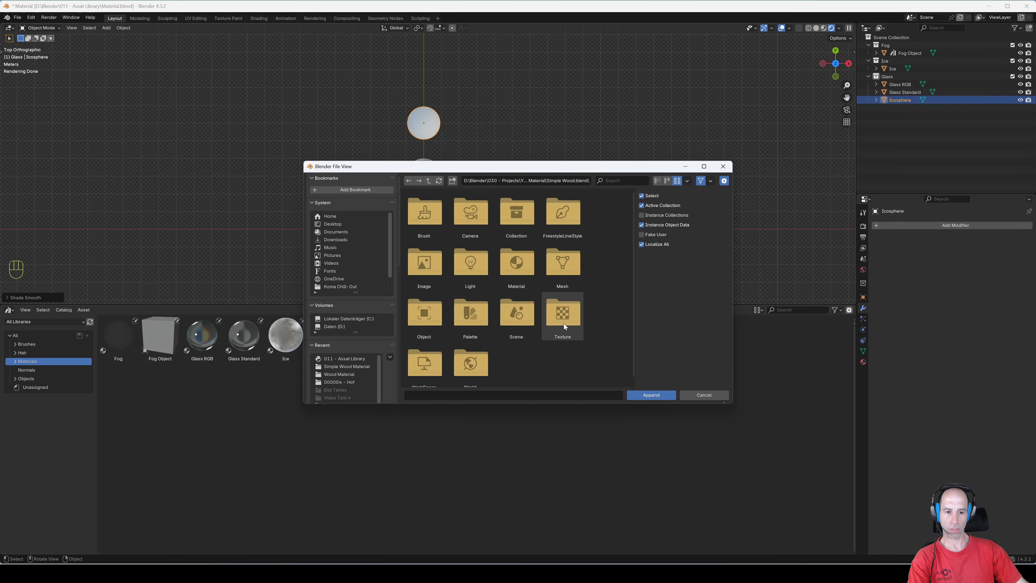
double_click(515, 282)
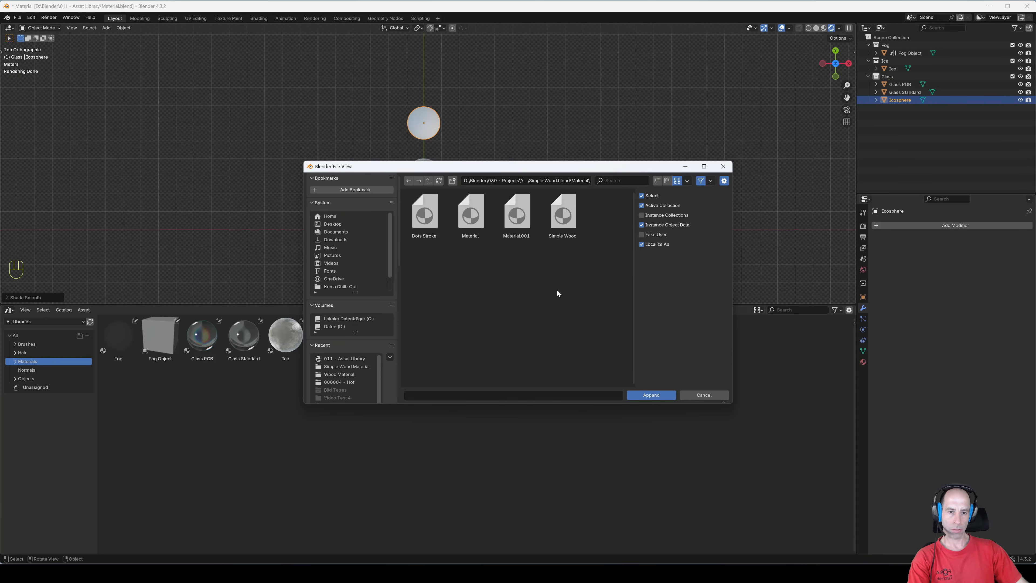
click(566, 225)
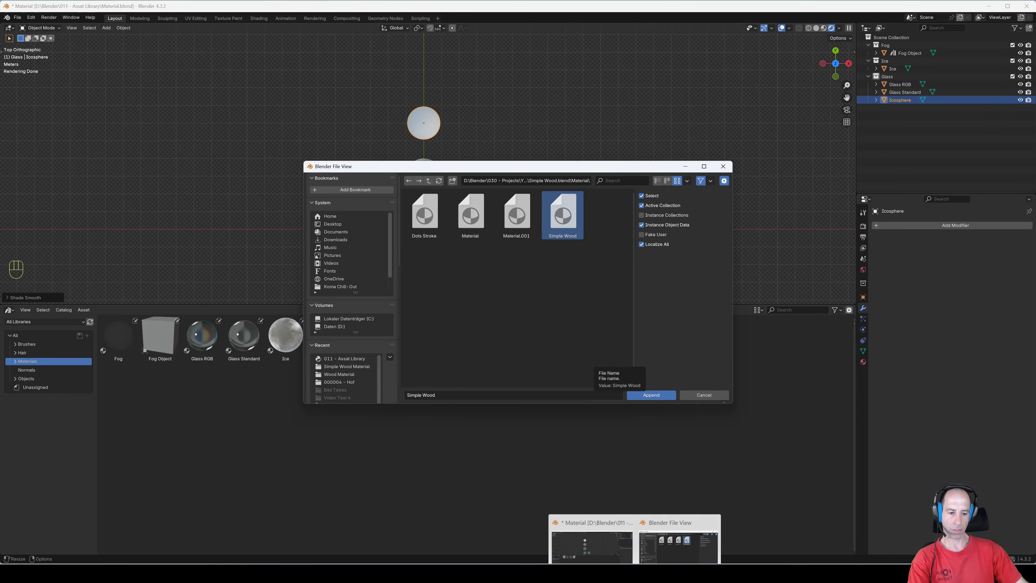
click(655, 395)
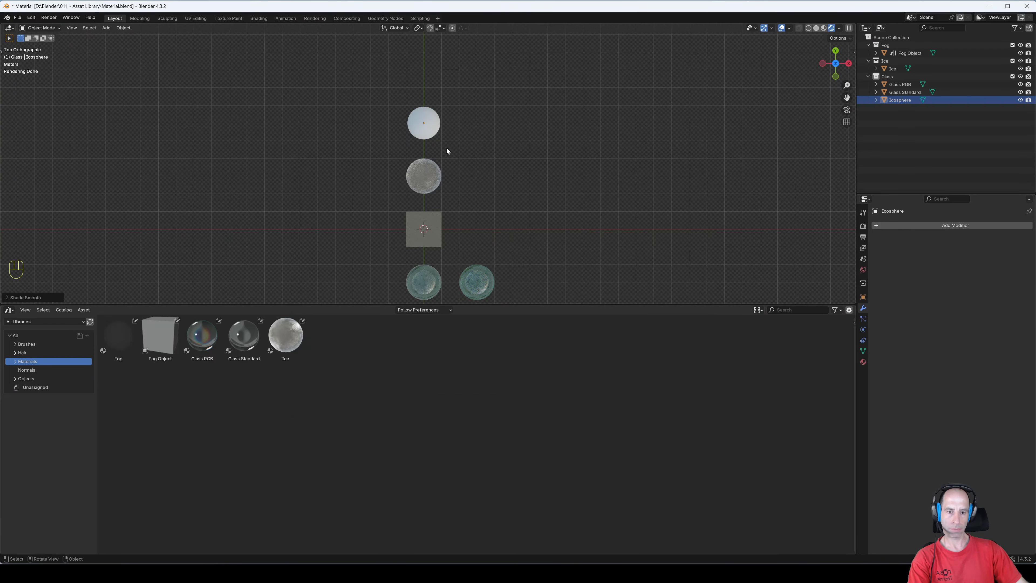
Step: Change the Asset Browser area to the Shader Editor and assign the Simple Wood material to the icosphere
click(423, 132)
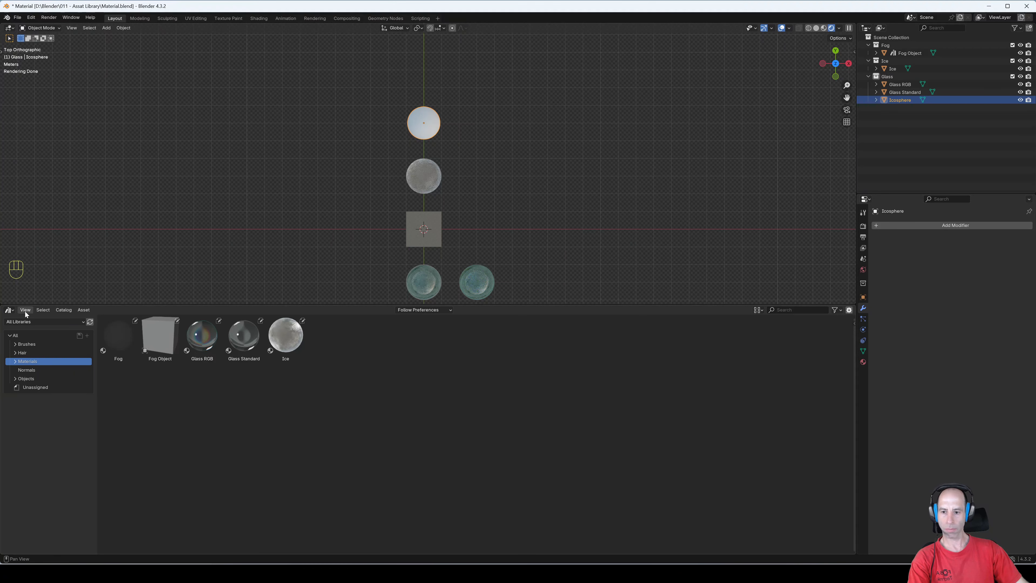
click(9, 310)
click(30, 383)
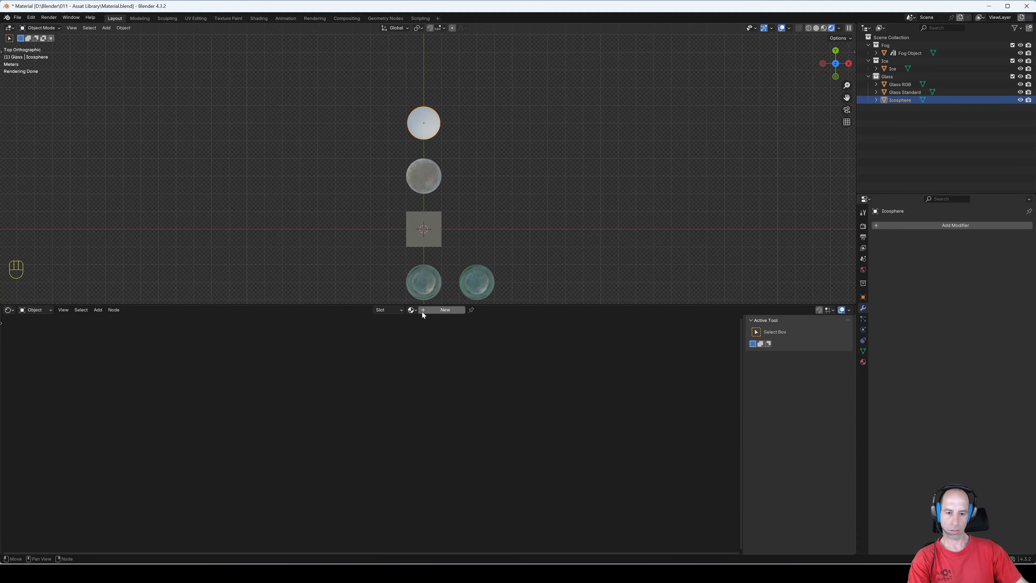
click(413, 310)
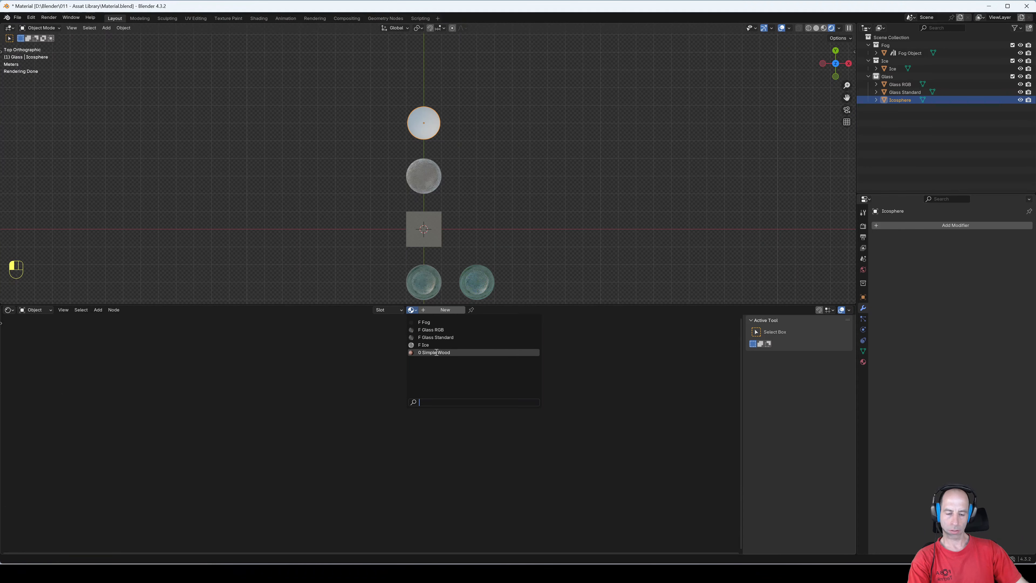
click(449, 353)
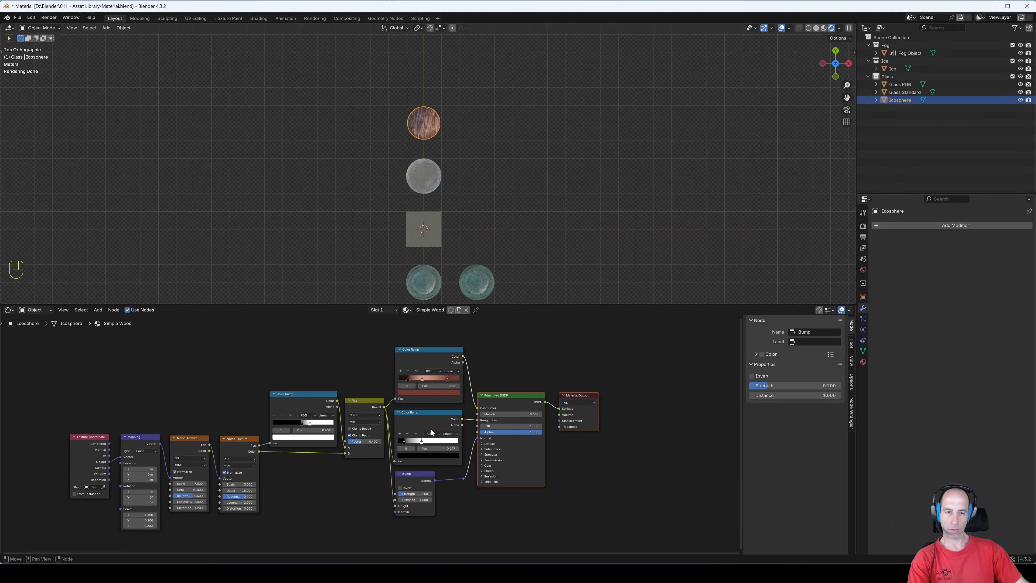
Step: Mark the icosphere's Simple Wood material as an asset
scroll(441, 115, up, 6)
shift+middle_drag(441, 113, 461, 222)
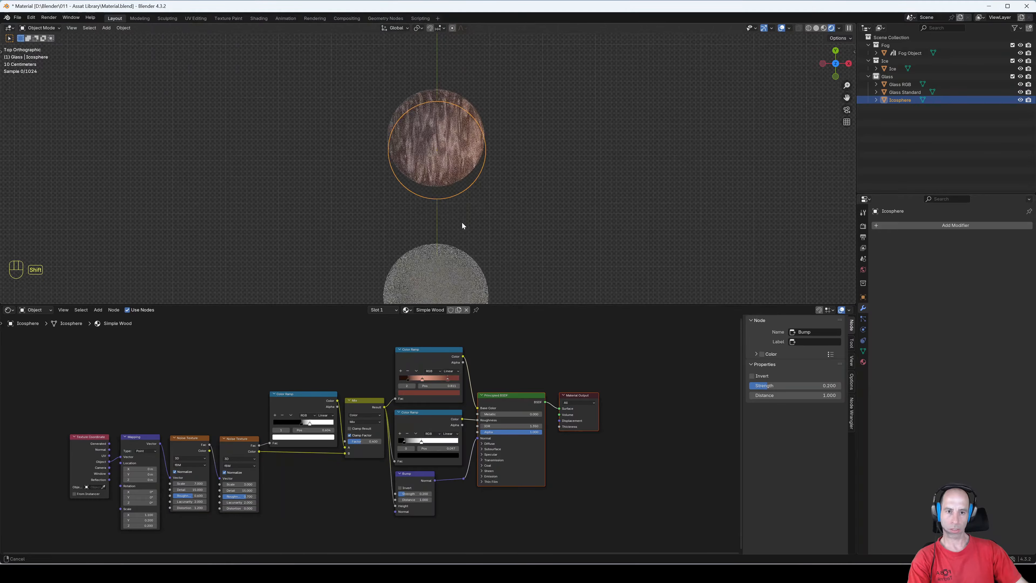
scroll(462, 160, up, 2)
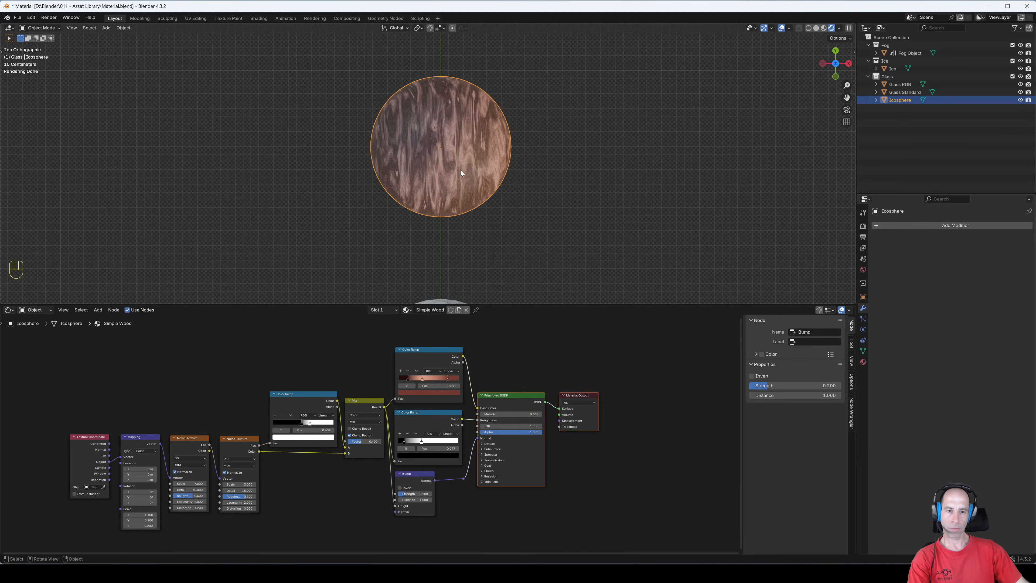
middle_drag(484, 228, 555, 211)
scroll(507, 188, down, 6)
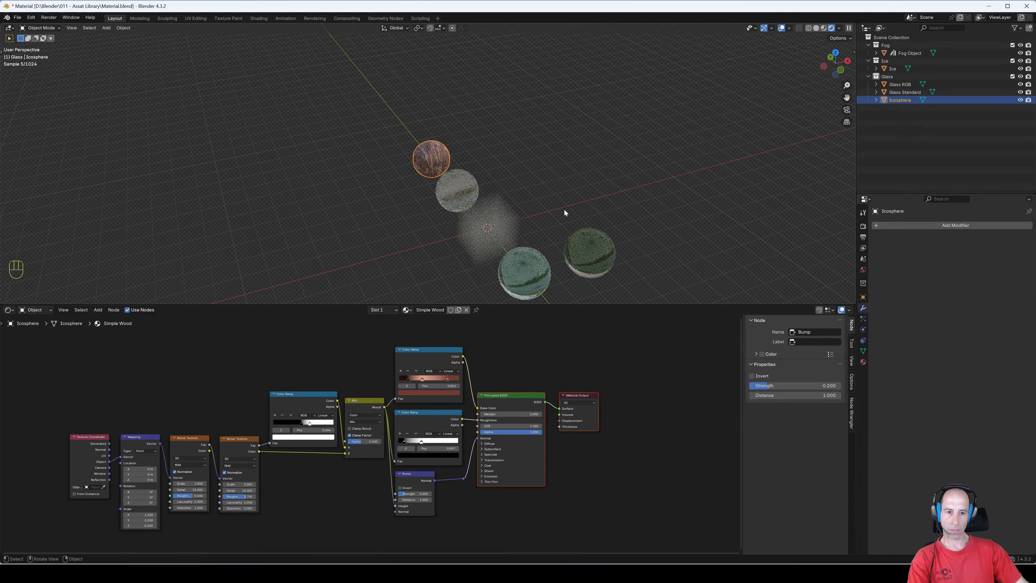
scroll(433, 151, up, 5)
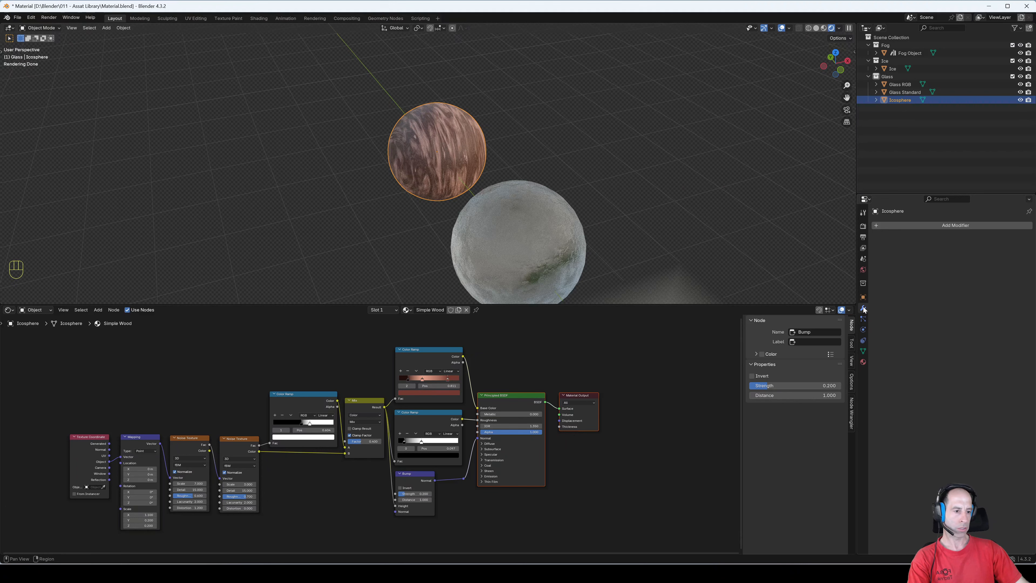
click(863, 362)
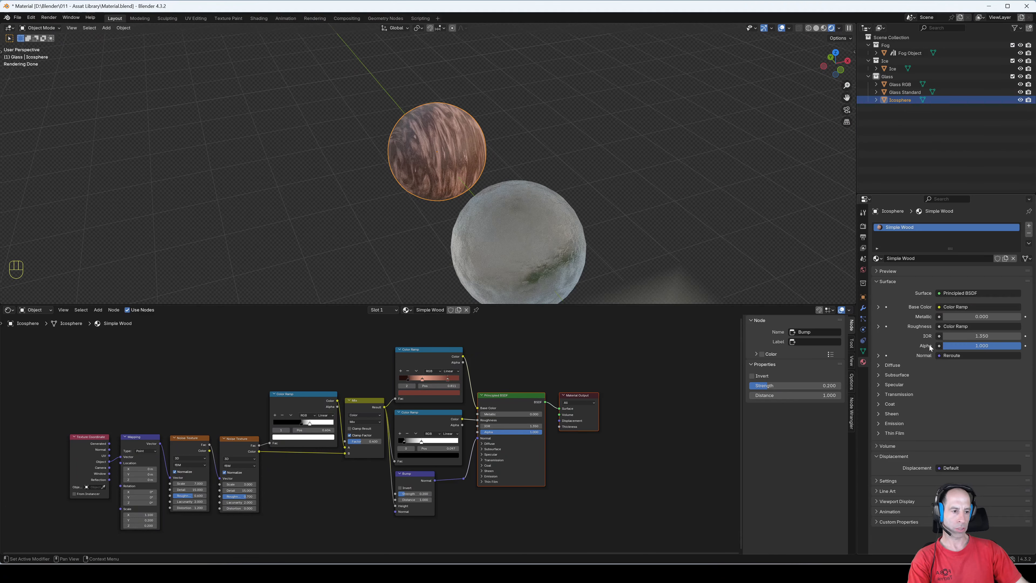
right_click(904, 228)
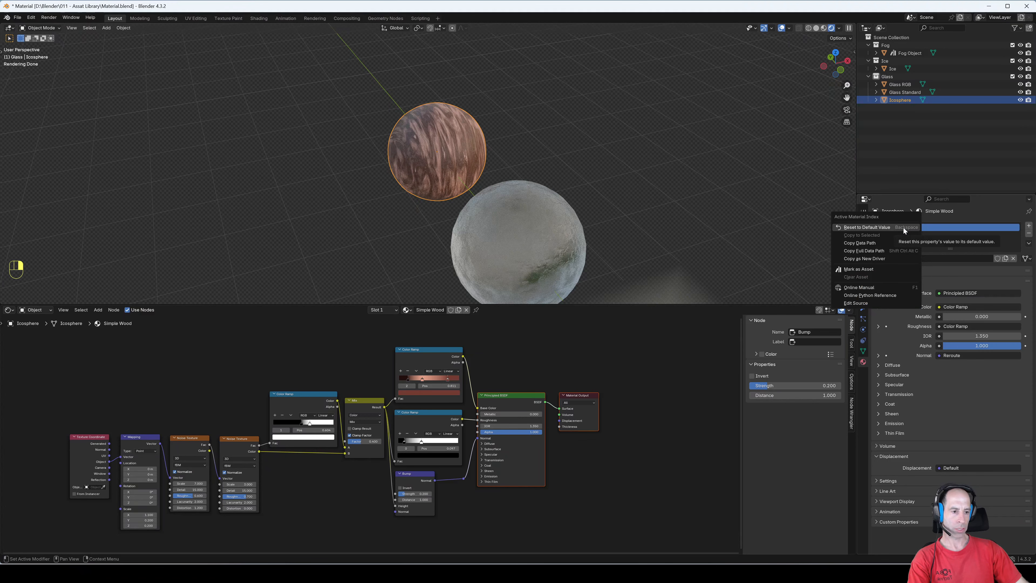
click(872, 270)
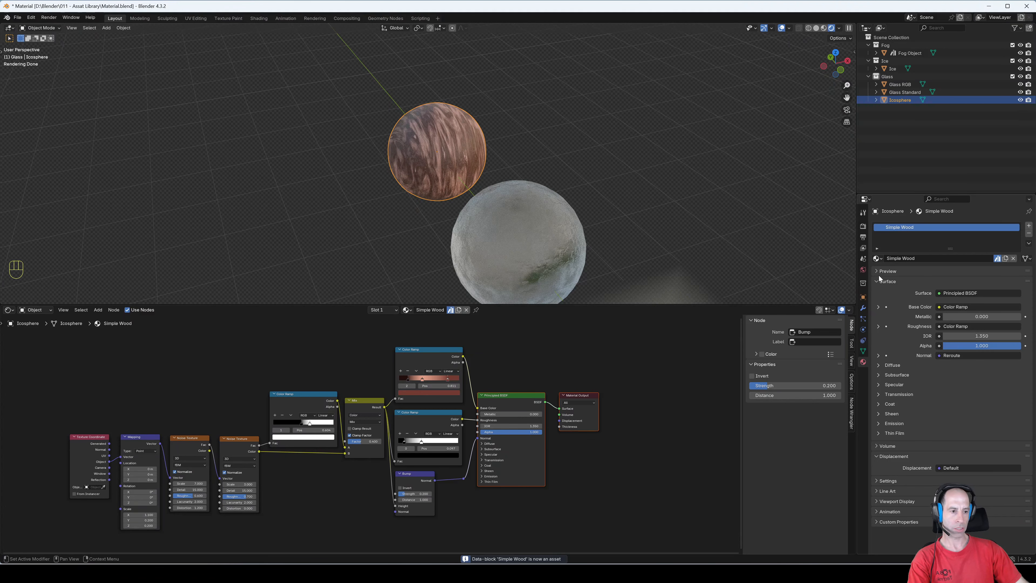
Step: Change the Shader Editor area to the Asset Browser and show the 011 - Asset Library
click(8, 311)
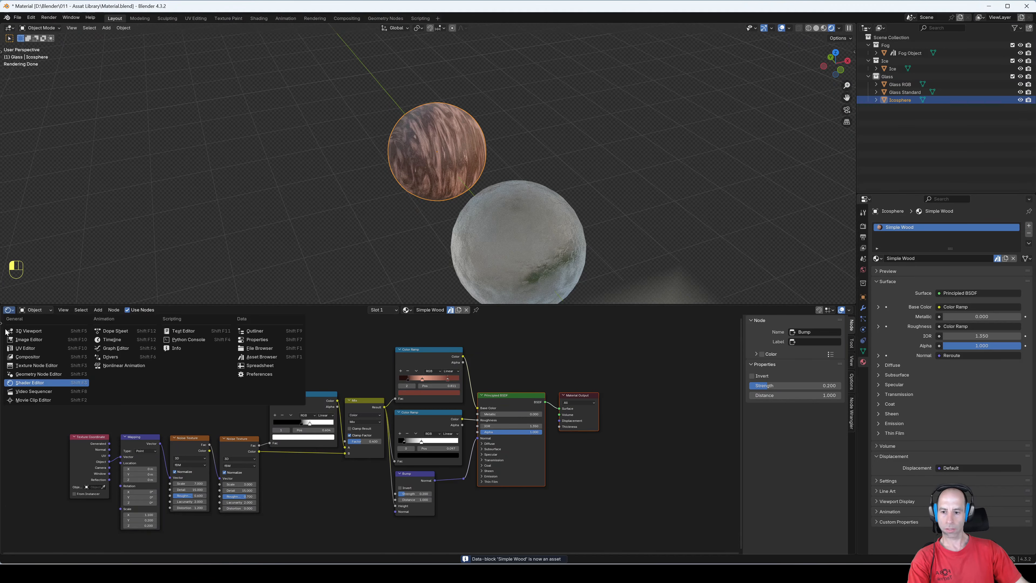
click(284, 358)
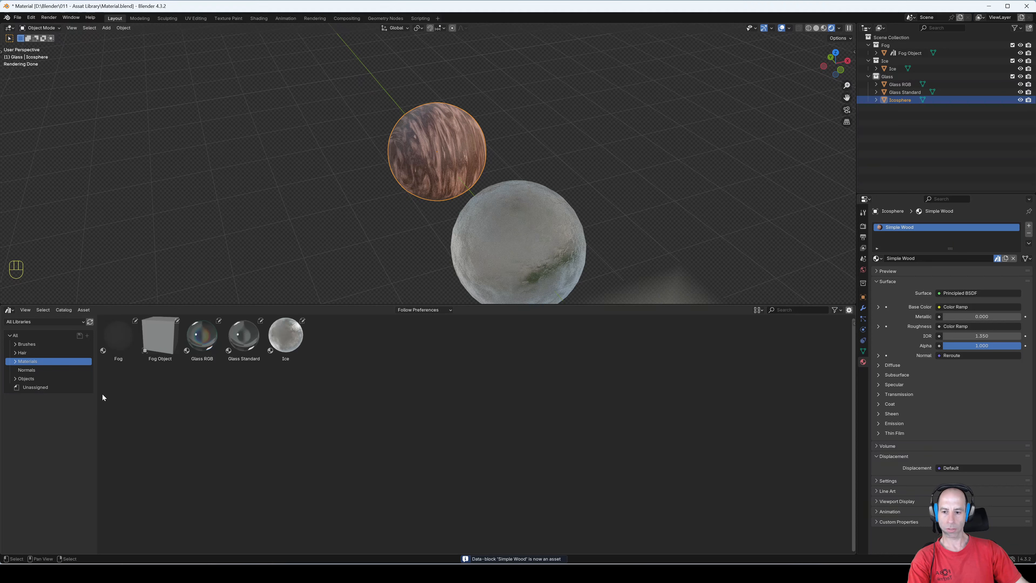
click(68, 322)
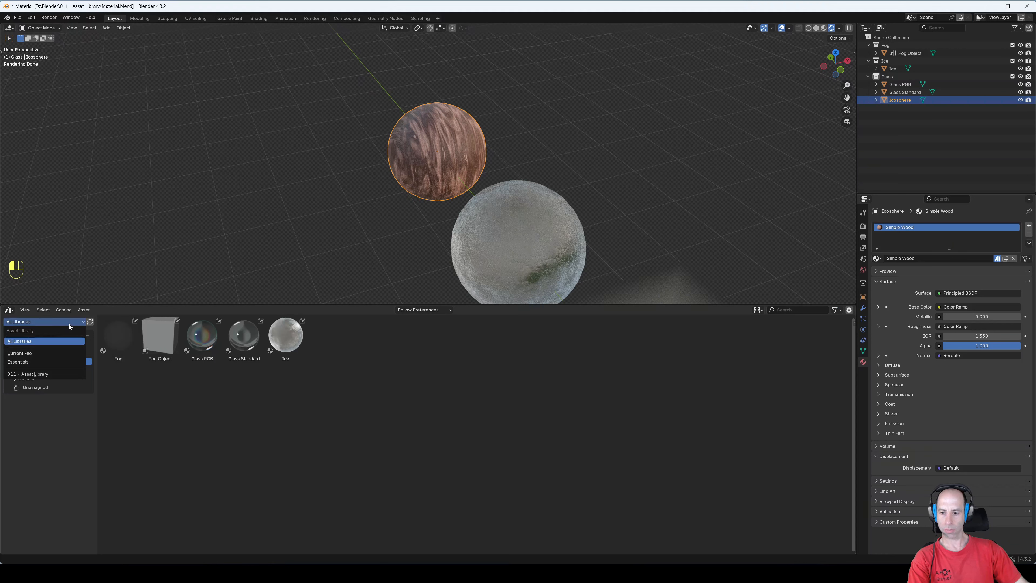
click(27, 373)
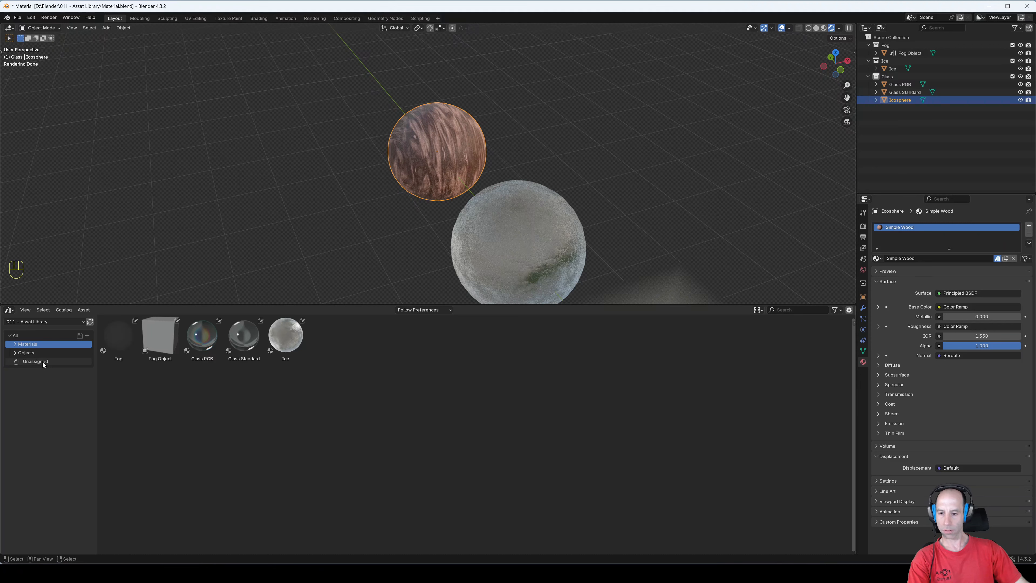
Step: Create a new catalog named Wood inside the Materials catalog
click(15, 345)
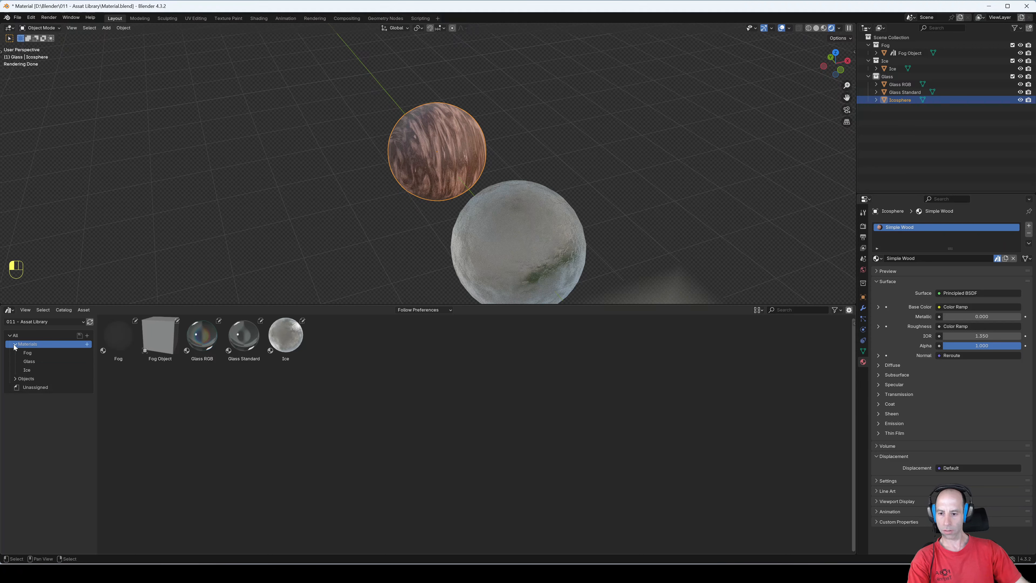
right_click(40, 345)
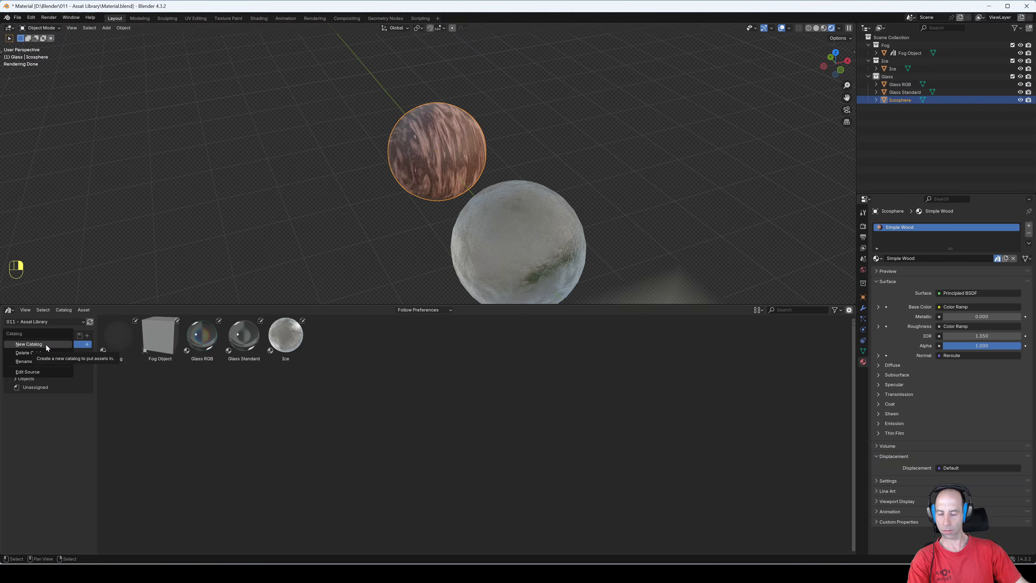
click(47, 345)
double_click(43, 353)
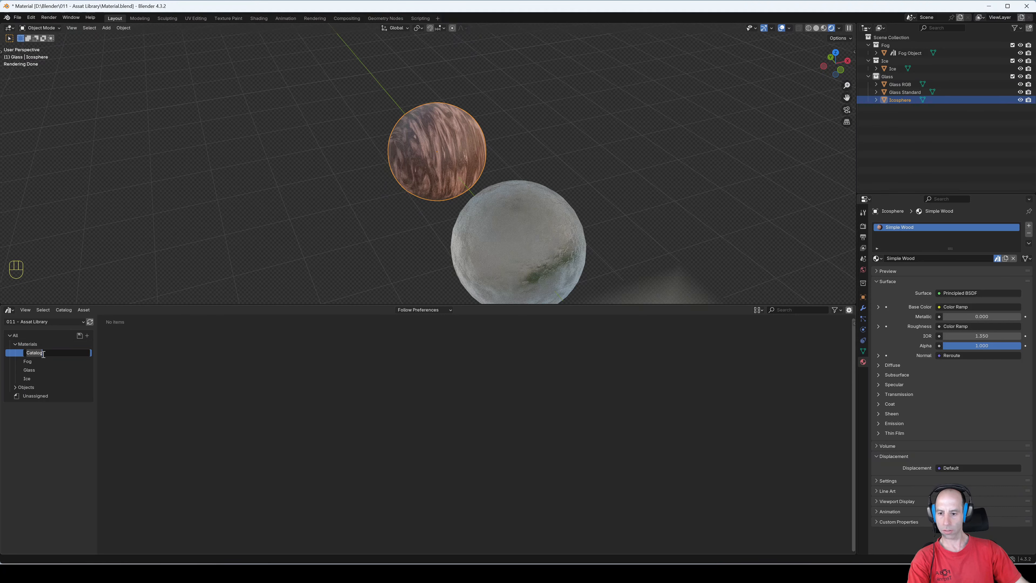
text(Wood)
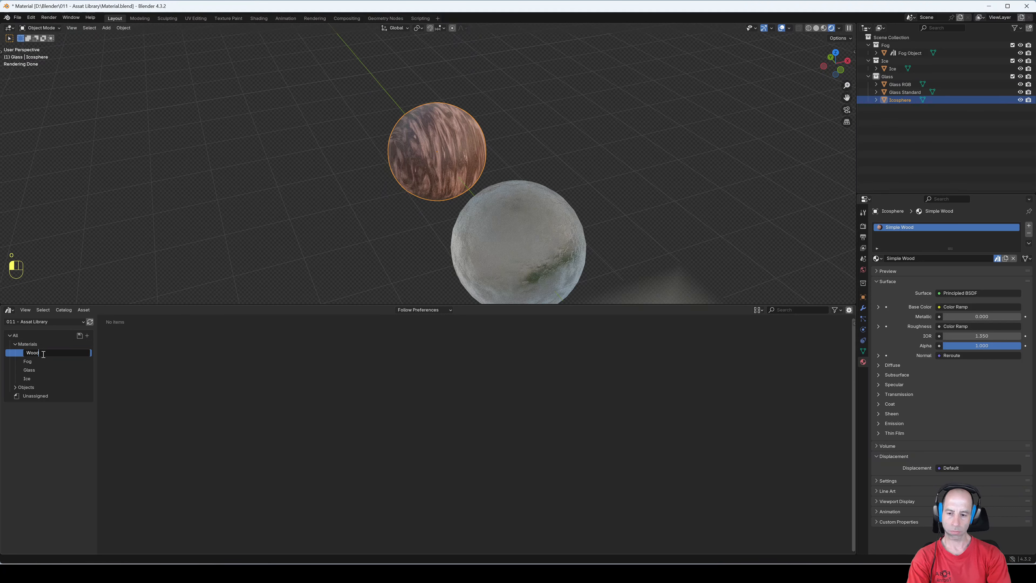
key(Return)
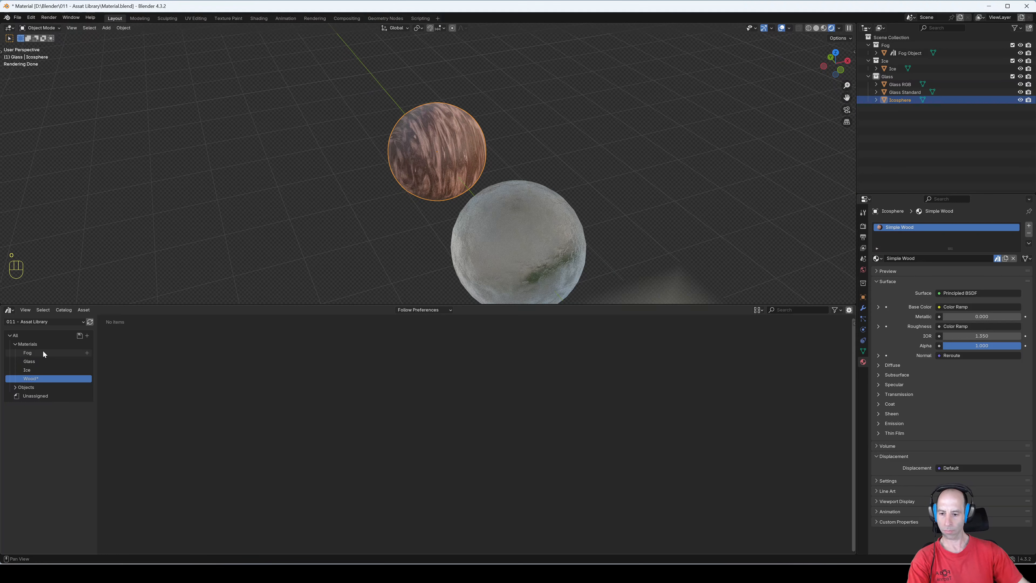
Step: Move the Simple Wood asset from Unassigned to the Wood catalog and check it under Materials
click(34, 395)
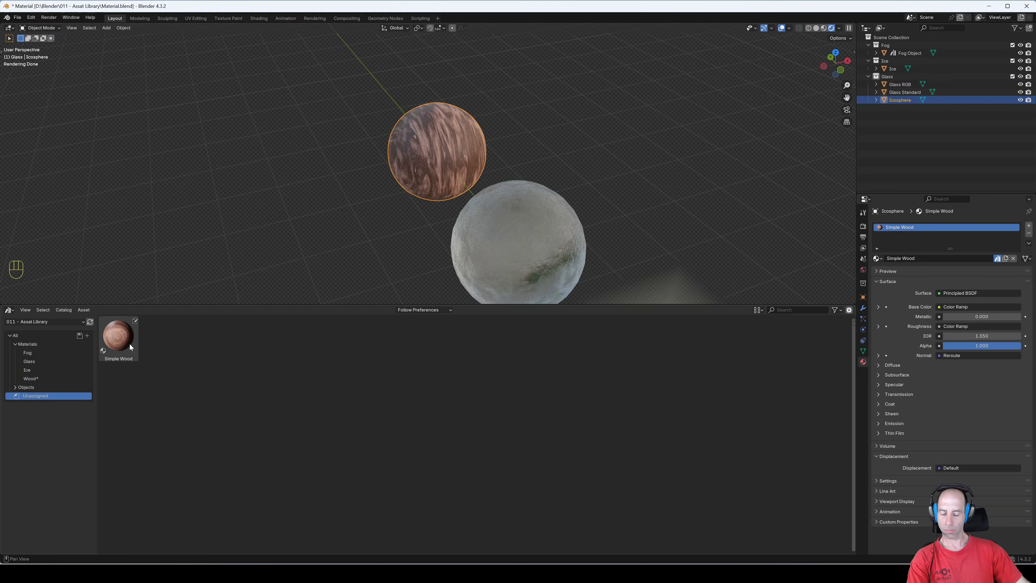
drag(128, 342, 63, 378)
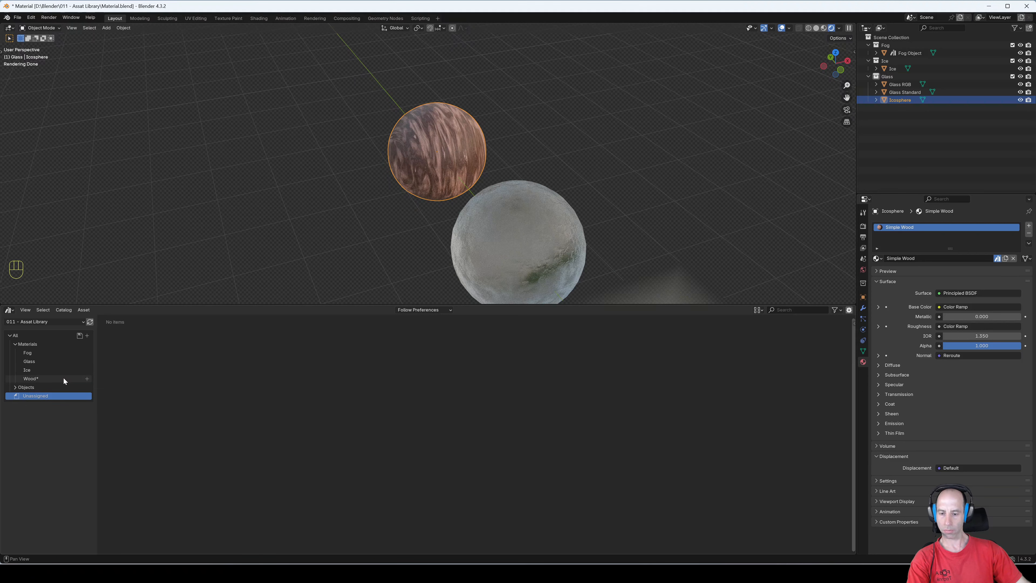
click(49, 380)
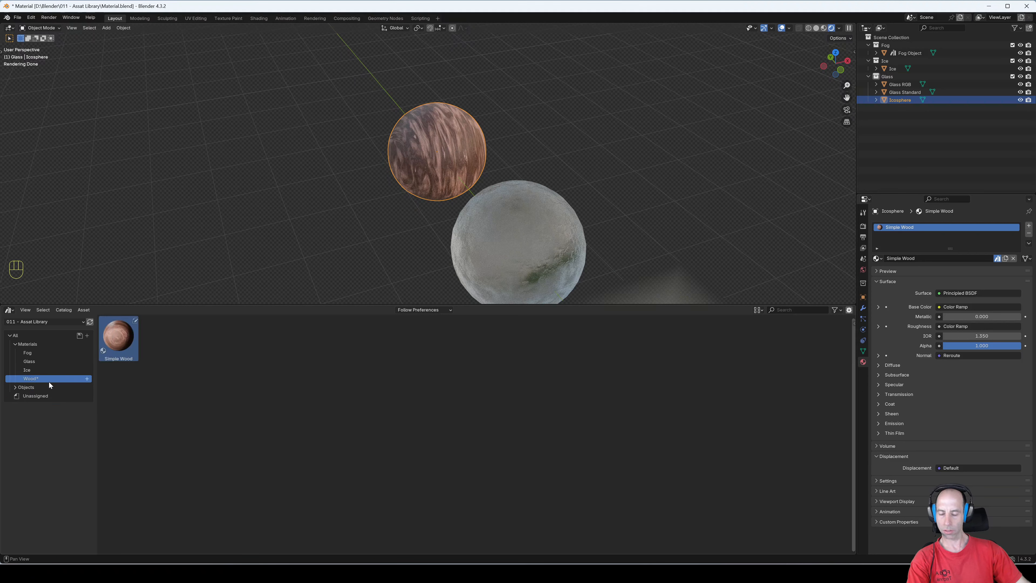
click(47, 397)
click(55, 377)
click(52, 343)
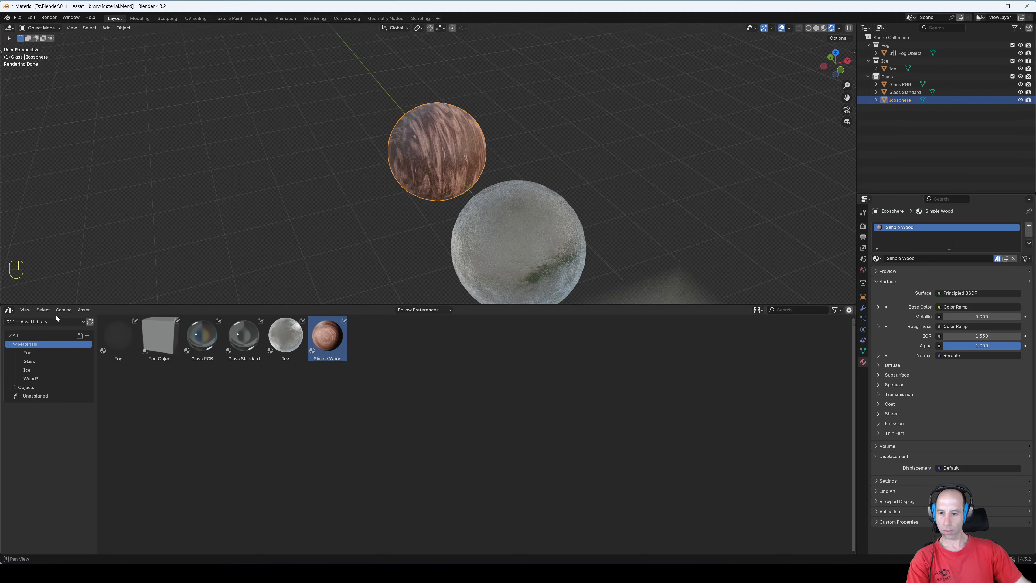
Step: Save the asset catalogs of the 011 - Asset Library
click(83, 310)
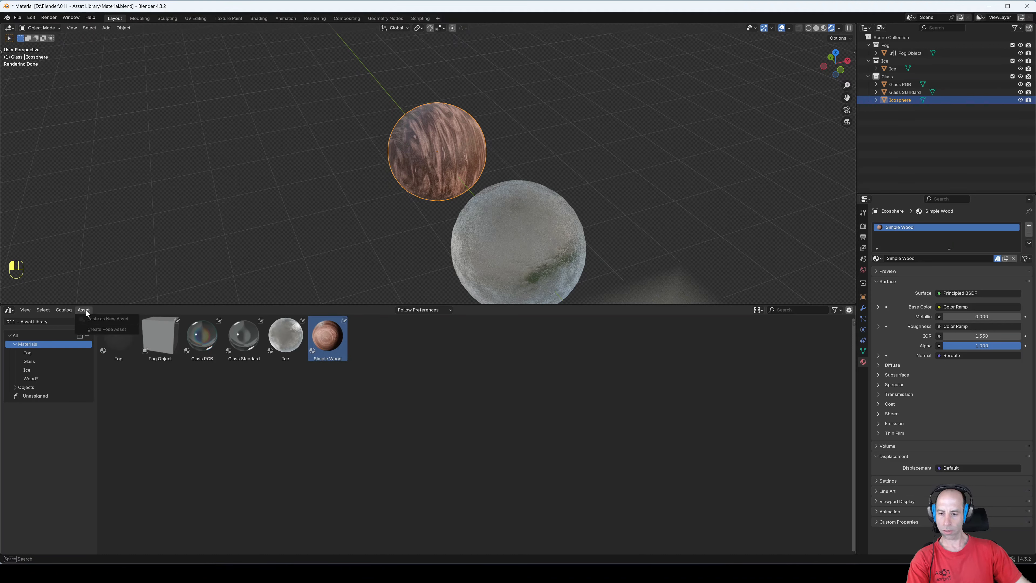
click(62, 322)
click(52, 344)
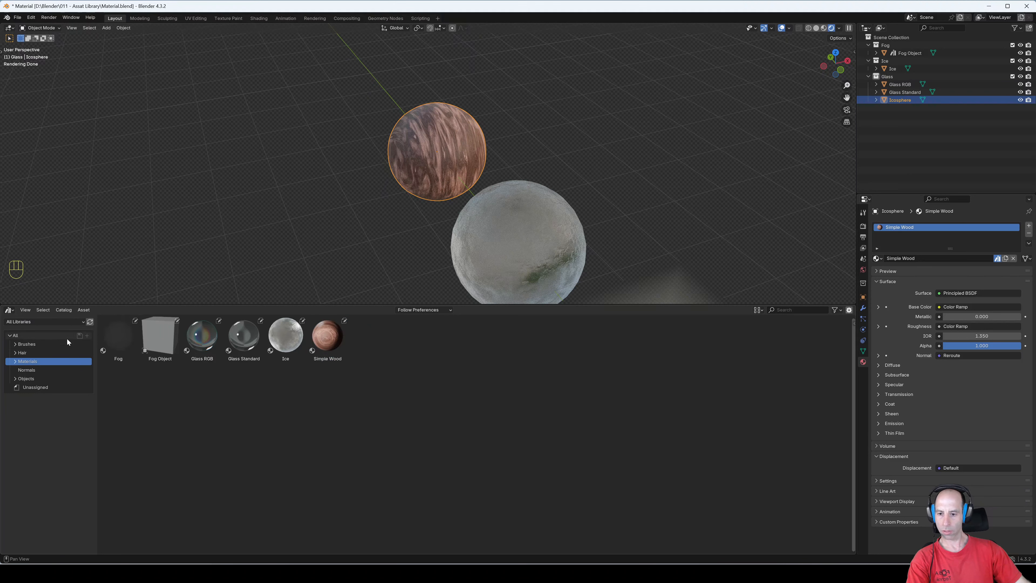
click(80, 311)
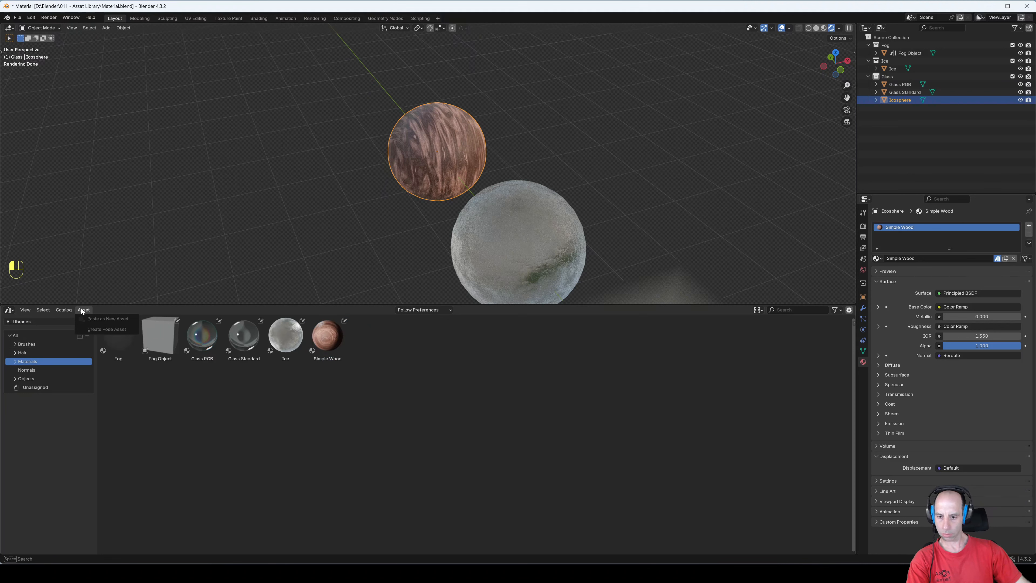
mouse_move(60, 309)
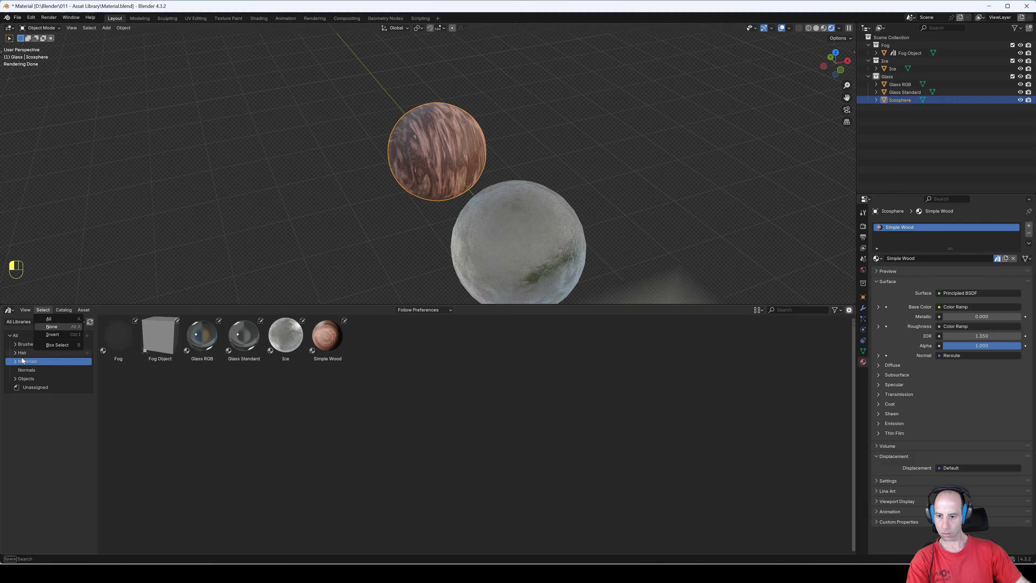
click(27, 325)
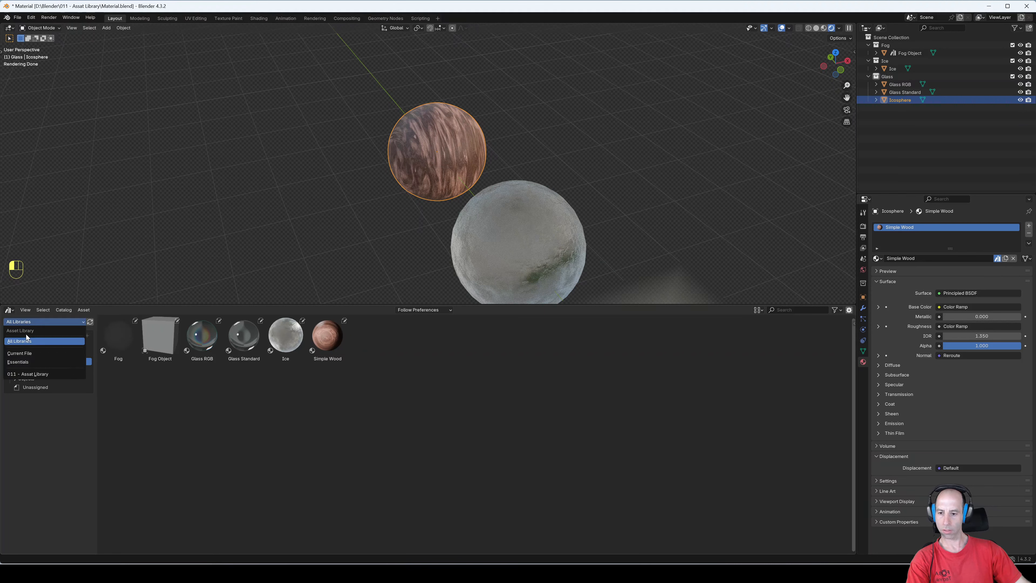
click(33, 373)
click(62, 310)
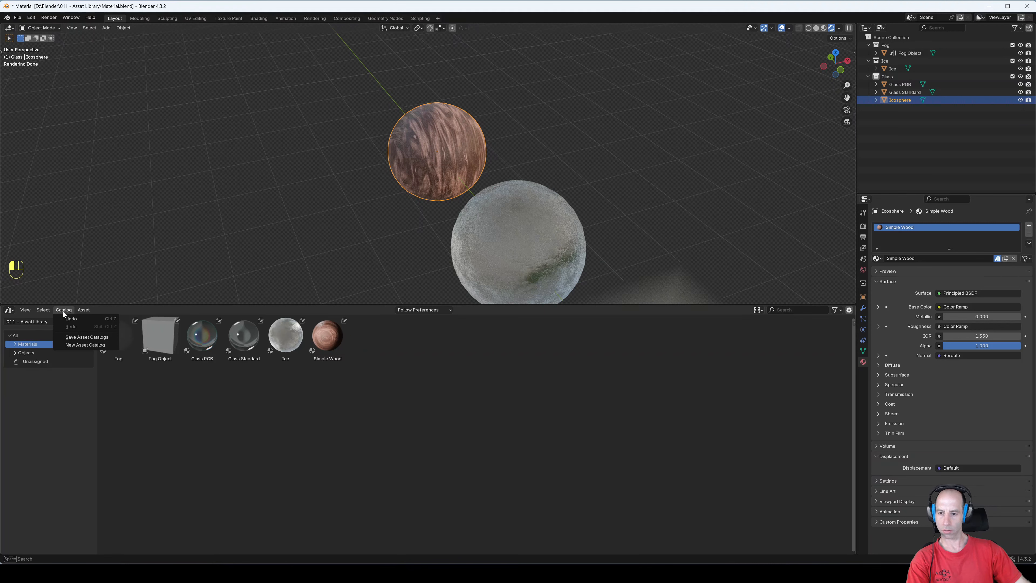
click(80, 339)
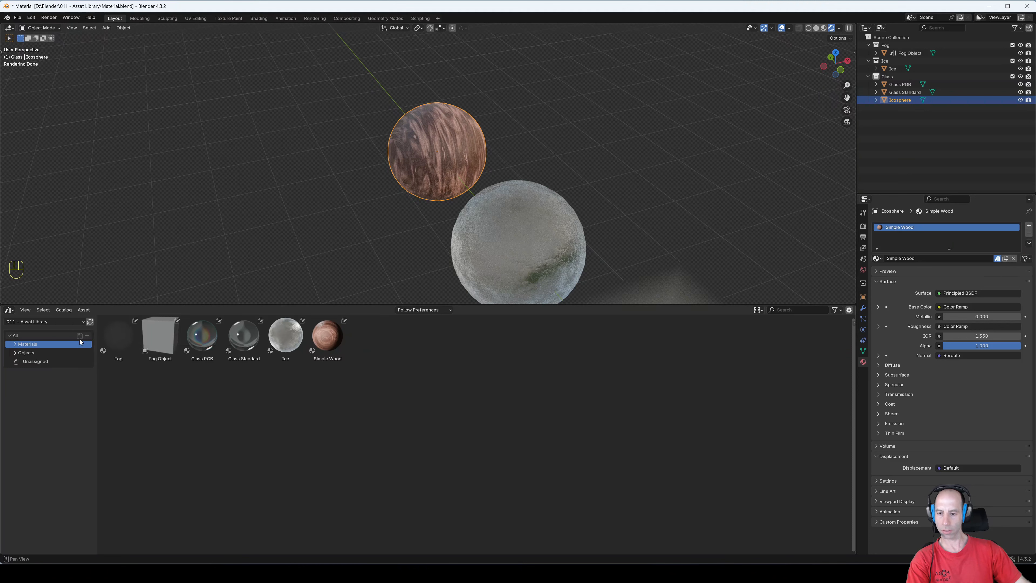
Step: Examine the Wood and Unassigned catalogs of 011 - Asset Library and the Materials catalog across All Libraries
click(14, 352)
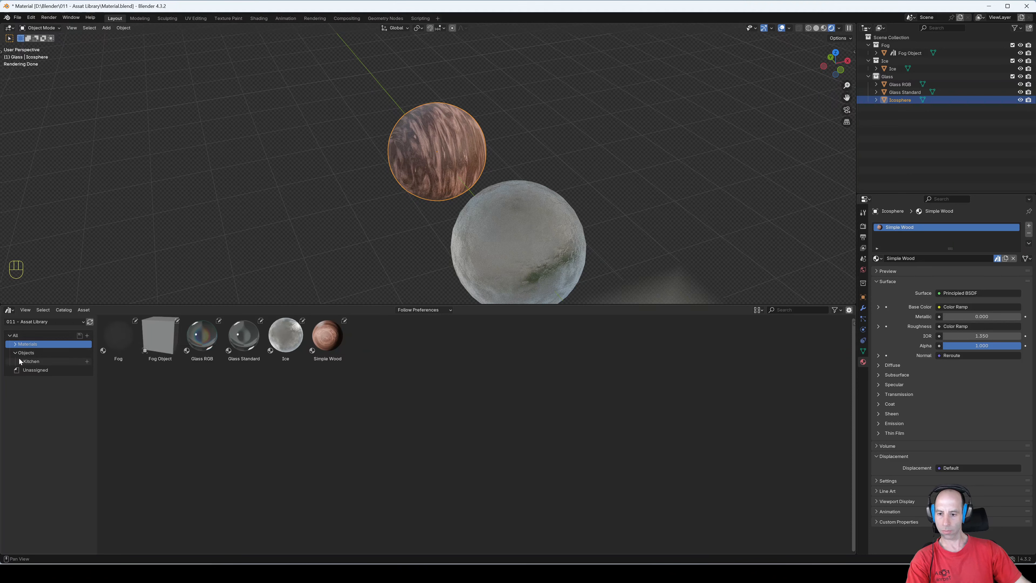
click(15, 344)
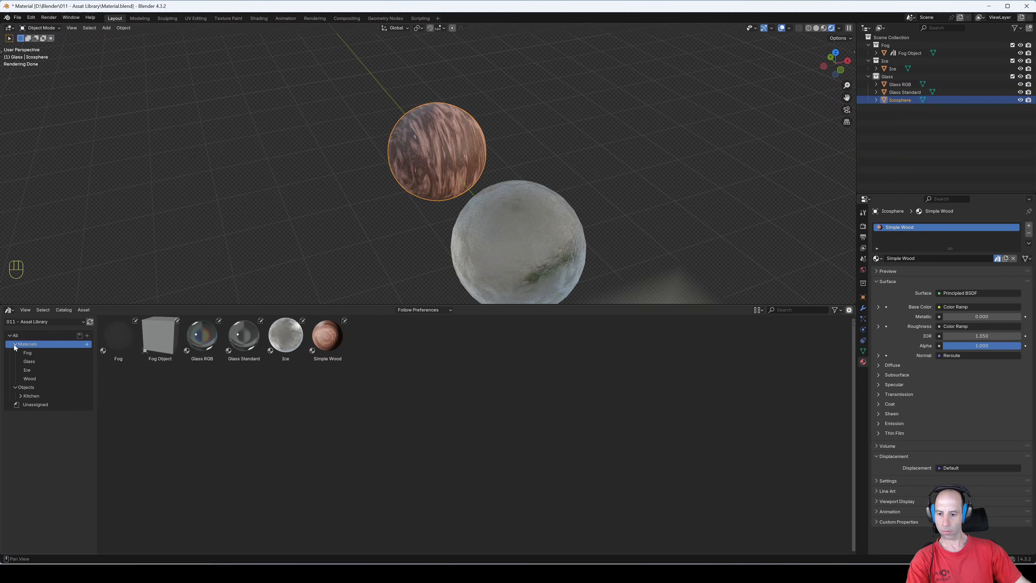
click(39, 379)
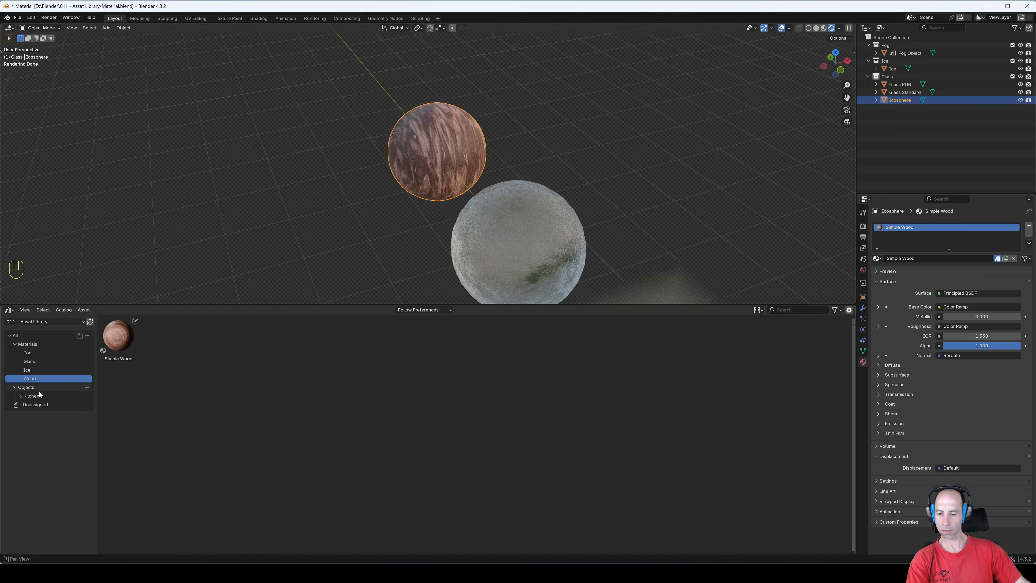
click(39, 404)
click(43, 380)
click(65, 321)
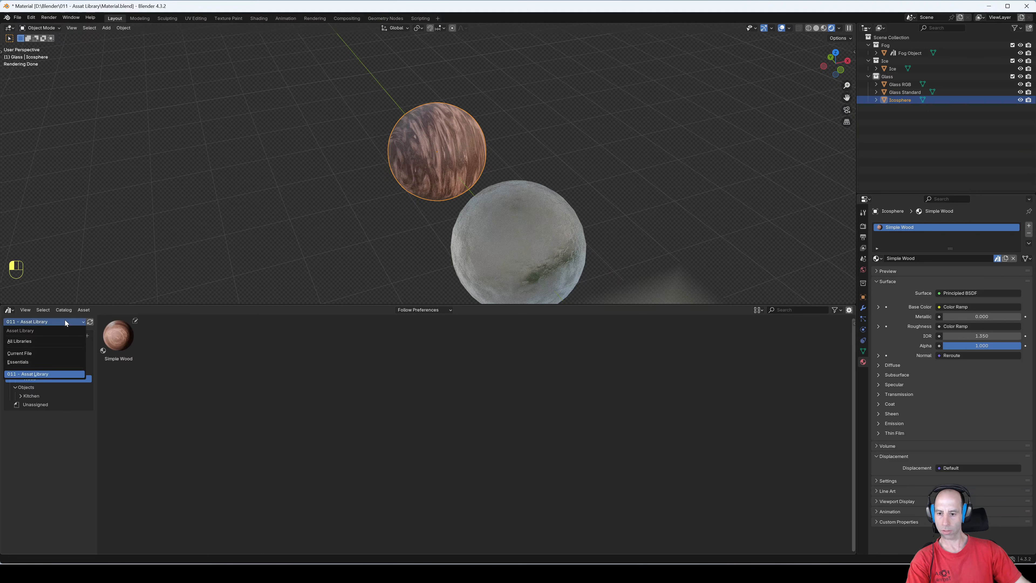
click(53, 341)
click(39, 363)
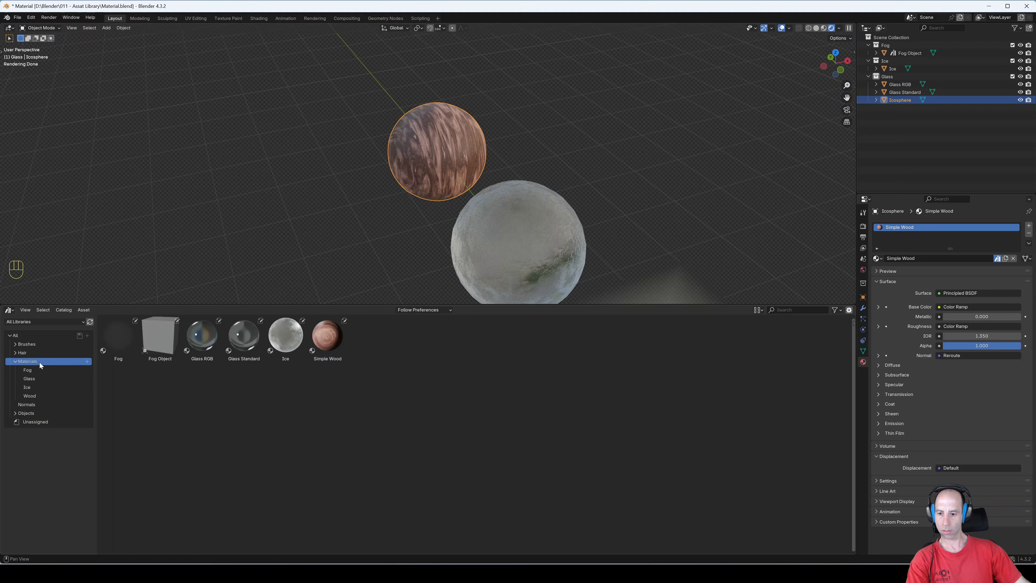
Step: Show the assets of all catalogs in All Libraries and save the file Material.blend
click(36, 335)
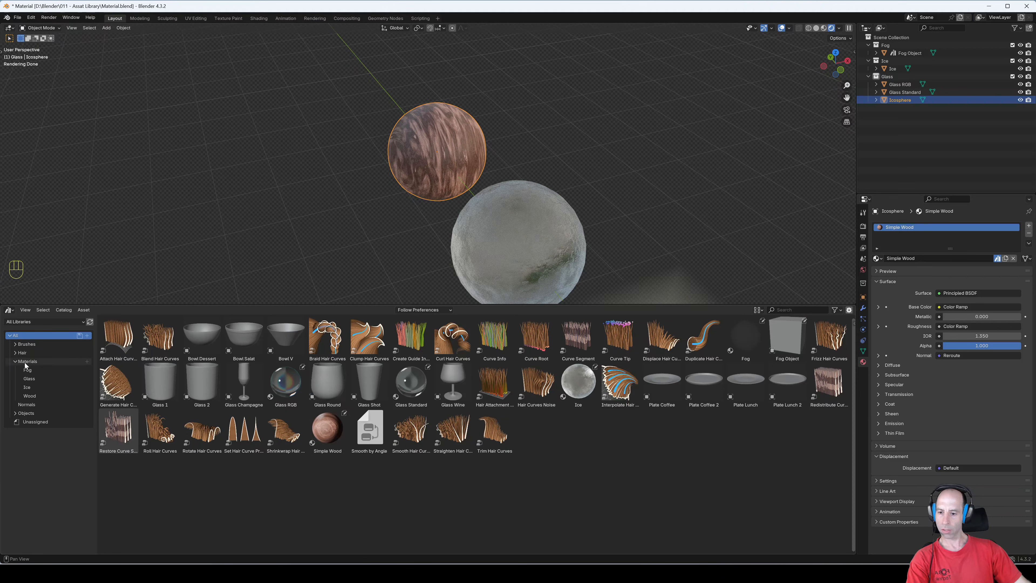
click(18, 19)
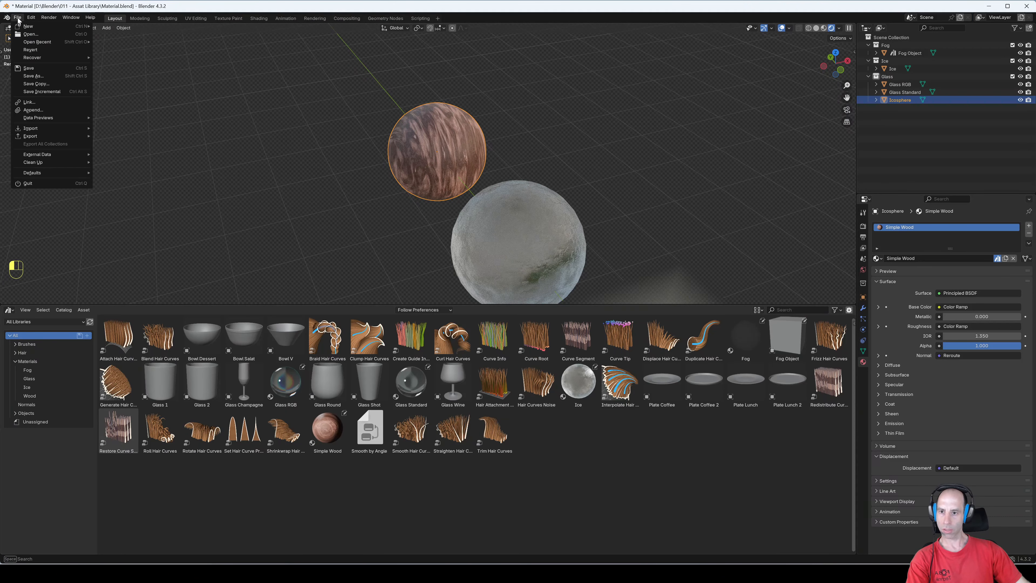
click(43, 69)
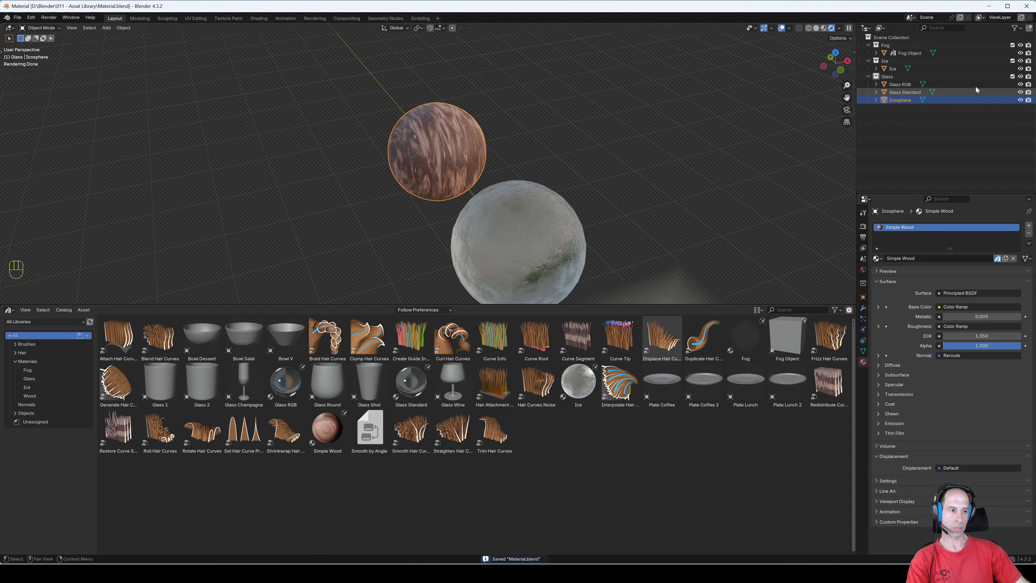
Step: Close Material.blend, start a new default scene, and apply the Simple Wood asset from the Materials catalog to the cube
click(1027, 6)
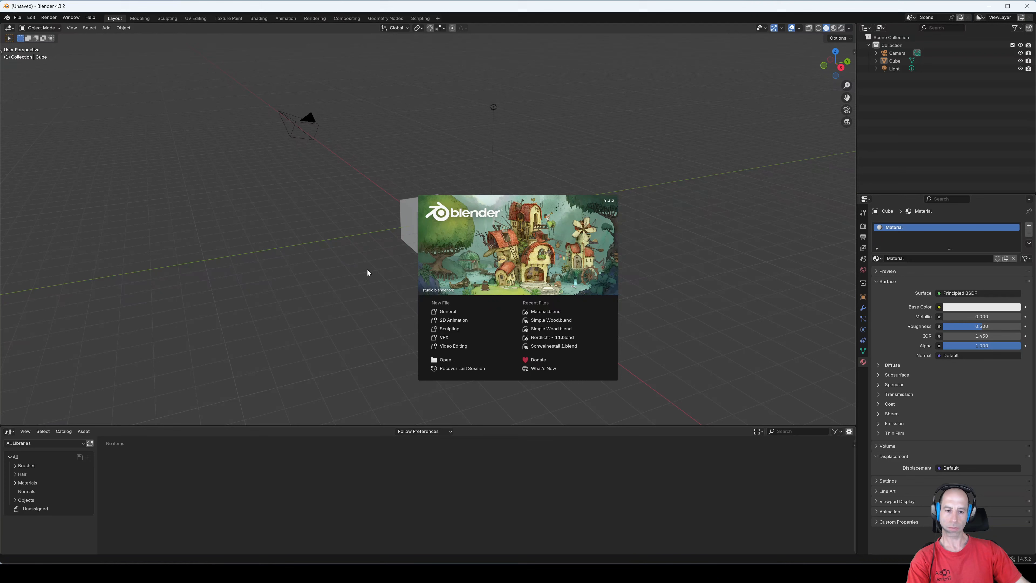
click(354, 271)
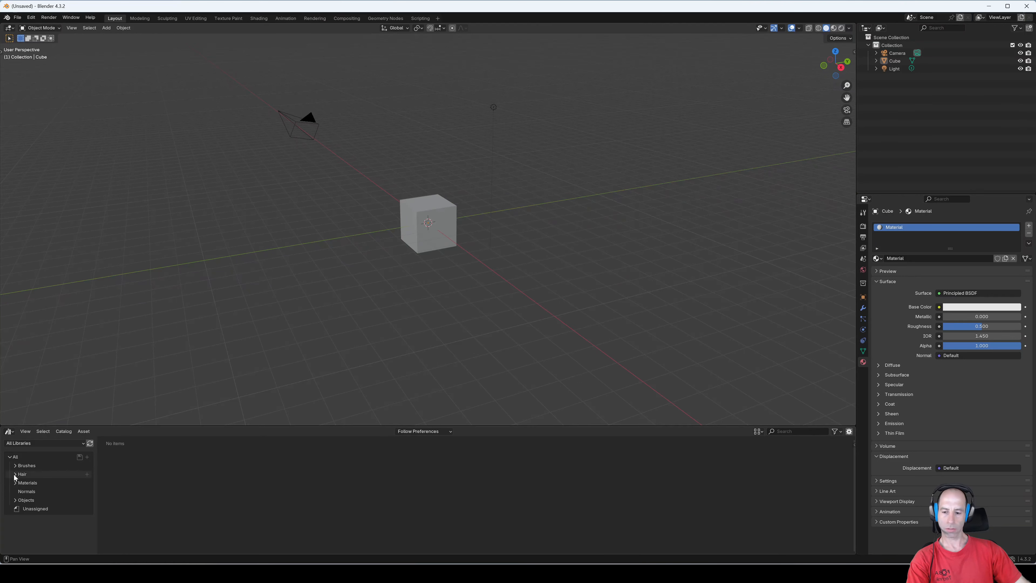
click(31, 486)
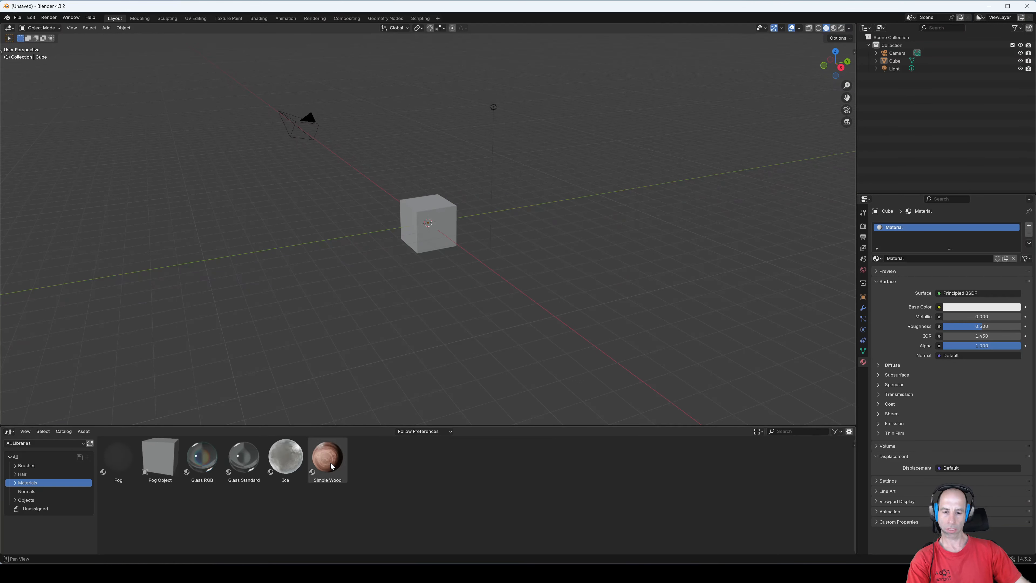
drag(327, 458, 429, 231)
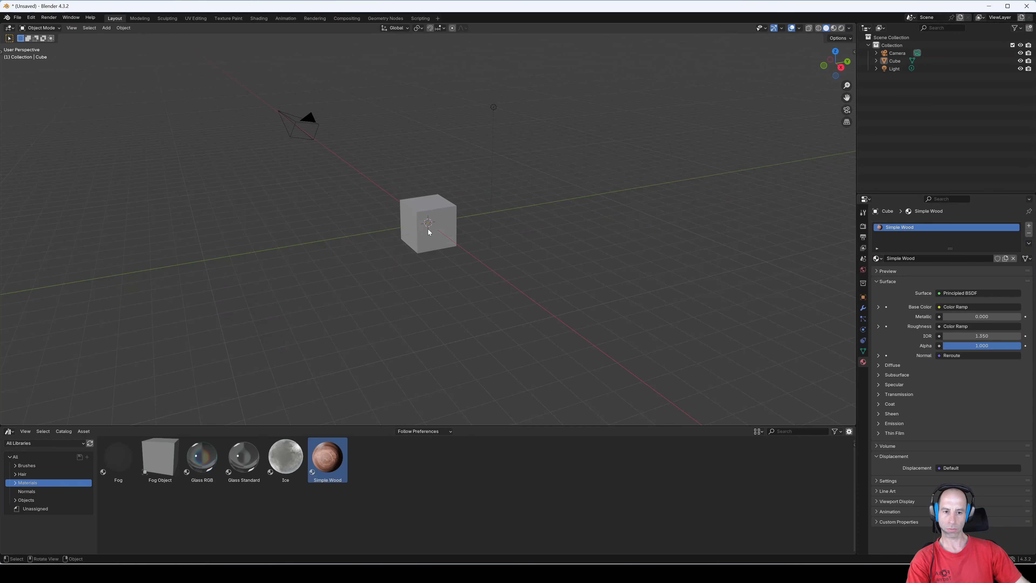
Step: Show the scene in rendered viewport shading and examine the Simple Wood material on the cube from several sides
click(841, 28)
scroll(423, 259, up, 5)
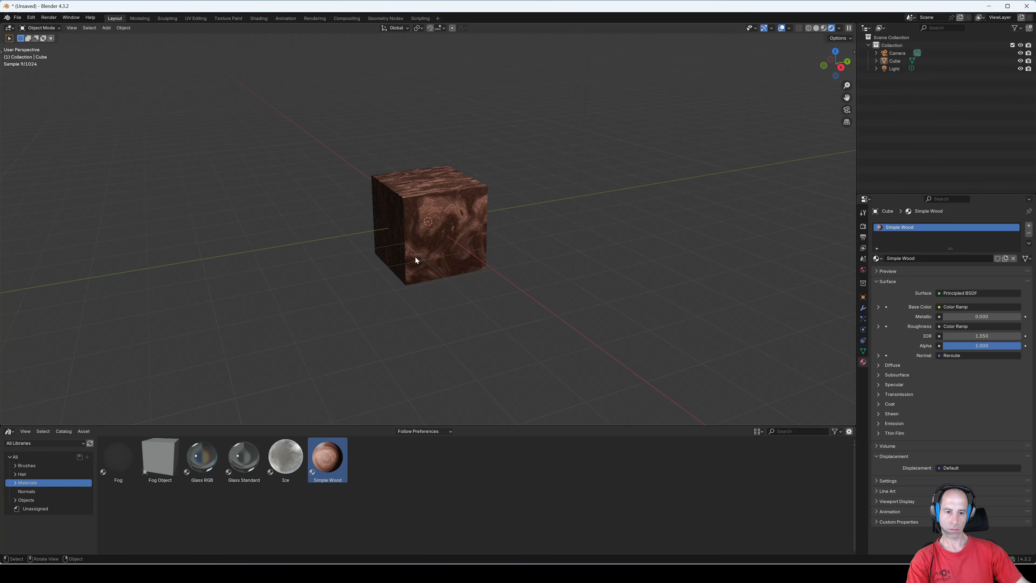
middle_drag(417, 265, 499, 291)
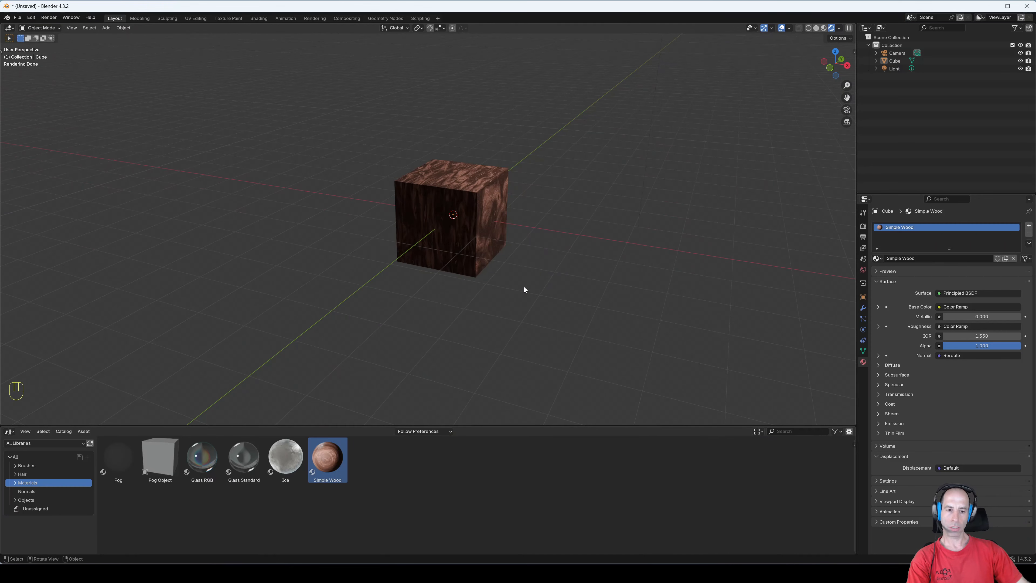
mouse_move(509, 300)
middle_down()
mouse_move(534, 290)
mouse_move(507, 304)
middle_up()
scroll(506, 303, up, 3)
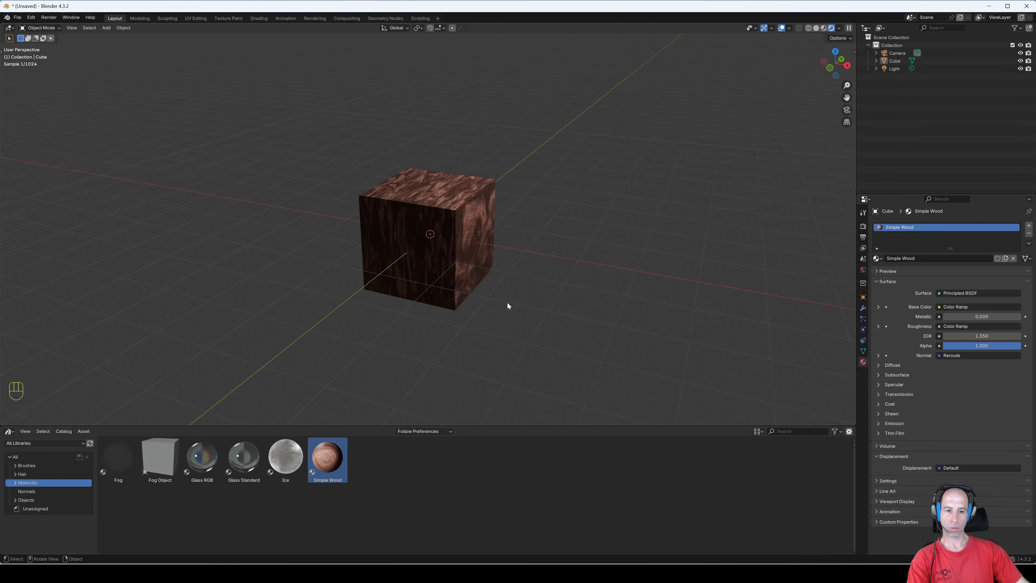